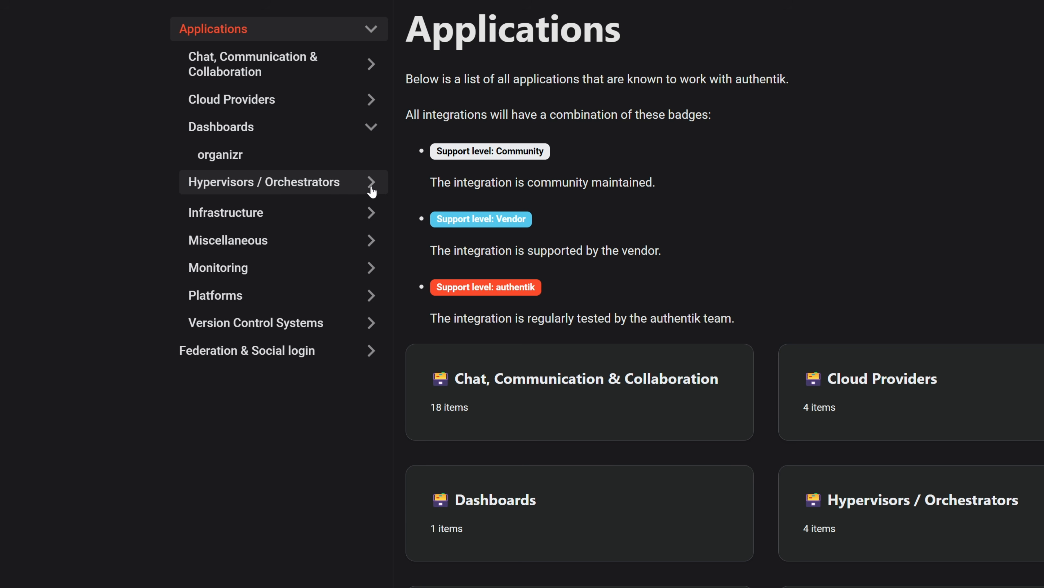
- Browse the integrations in the Hypervisors / Orchestrators, Infrastructure, Miscellaneous, Monitoring, Platforms and Version Control Systems categories
left_click(371, 182)
left_click(371, 189)
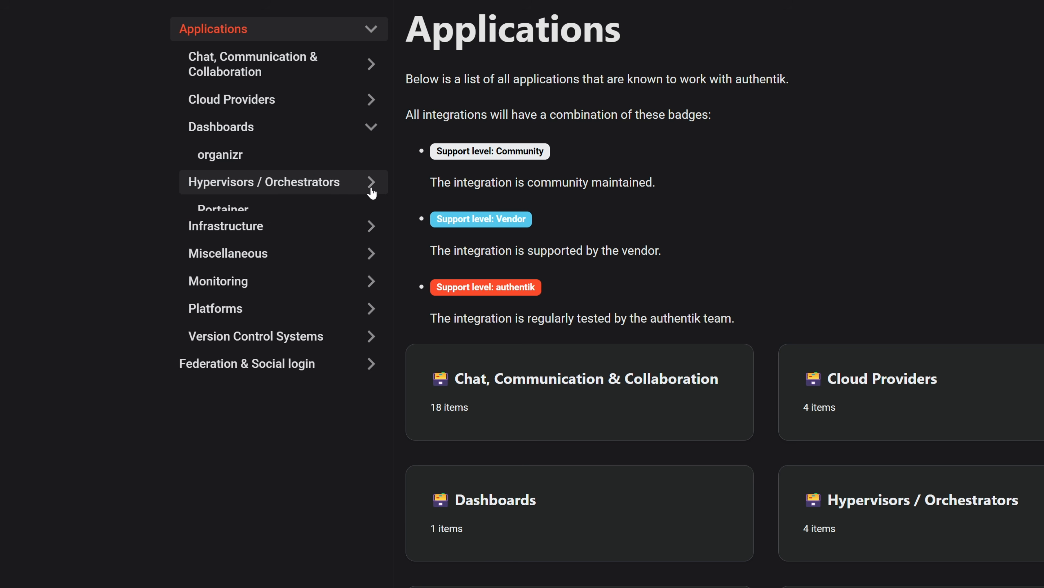
left_click(371, 216)
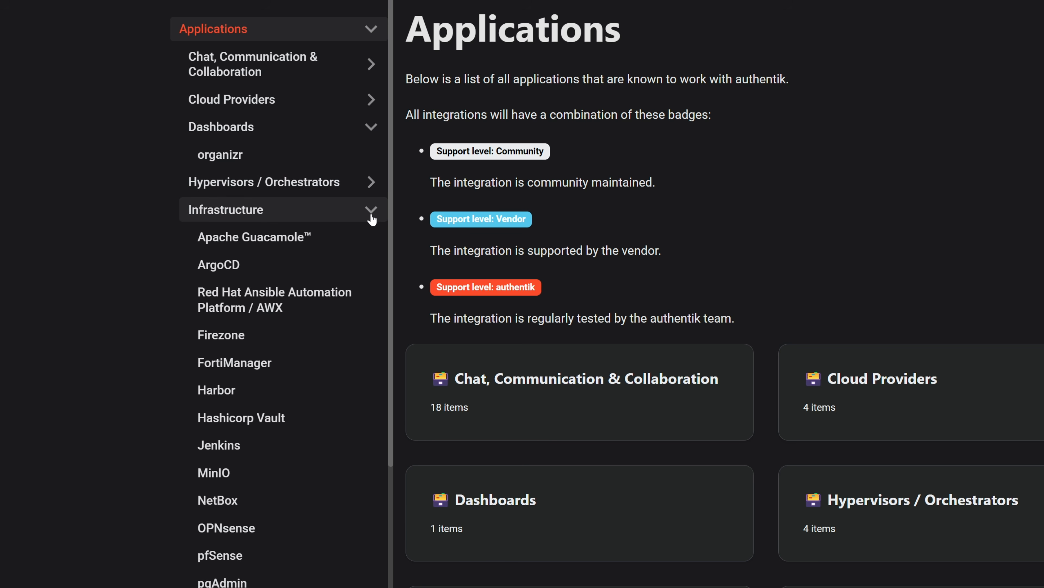
left_click(371, 215)
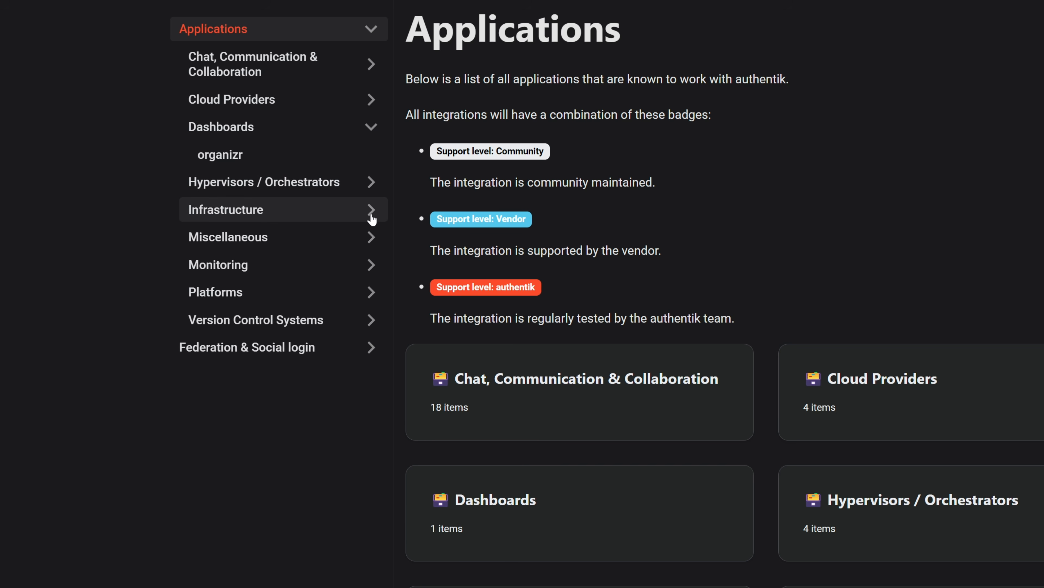
left_click(374, 238)
left_click(376, 243)
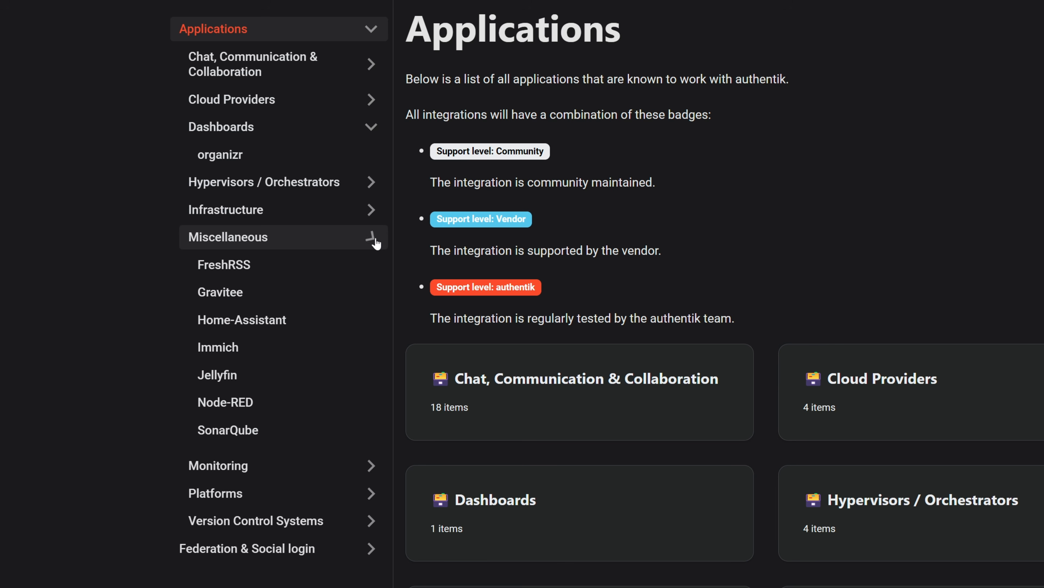
left_click(376, 271)
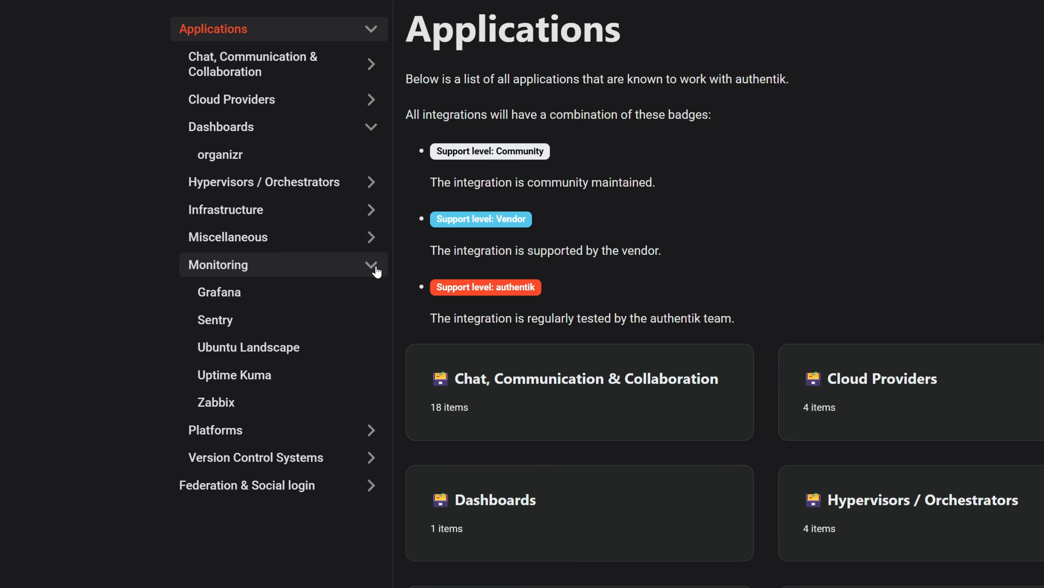
left_click(376, 271)
left_click(372, 295)
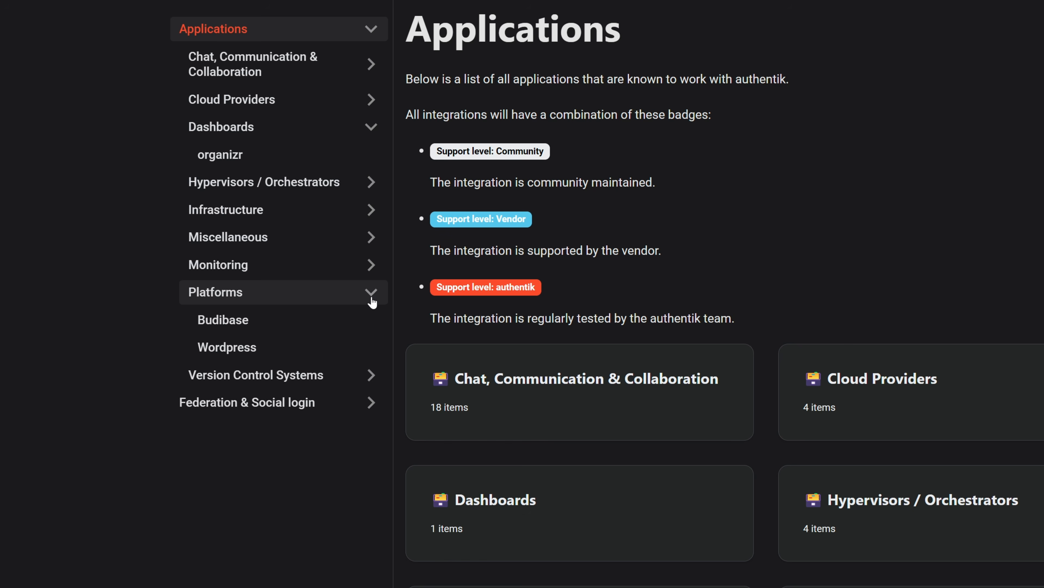
left_click(372, 302)
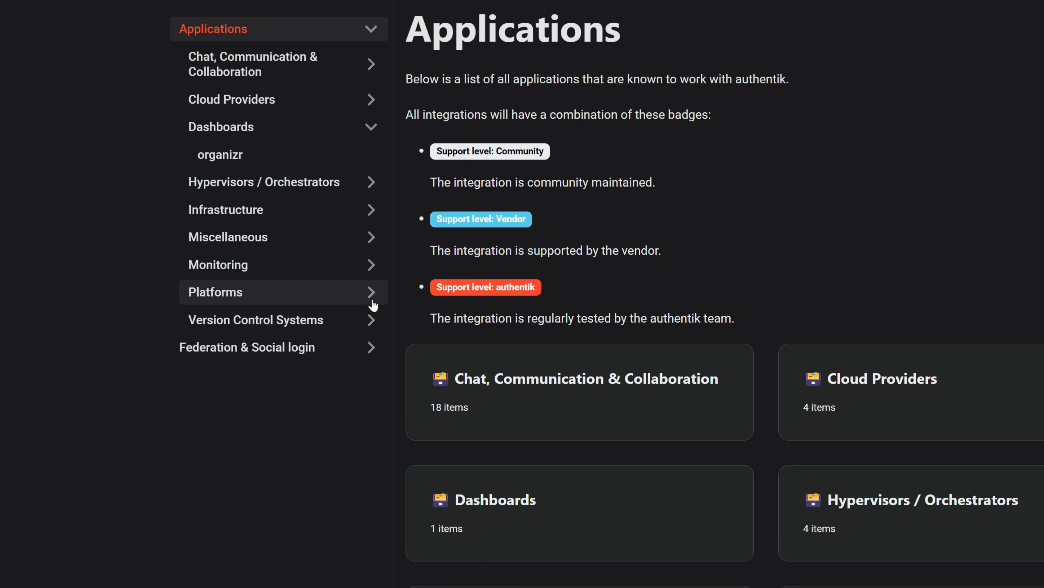
left_click(372, 320)
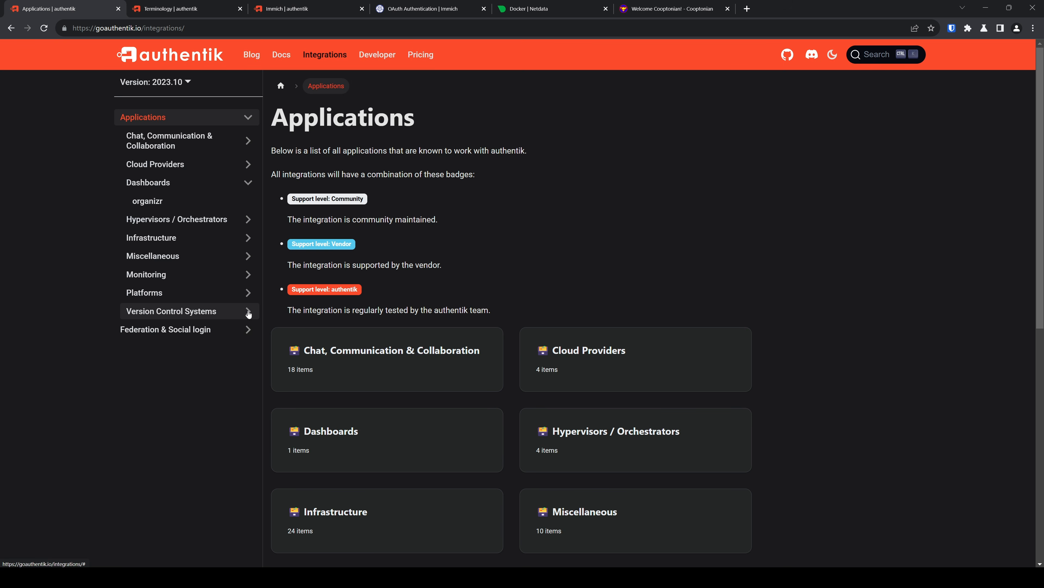
- Review authentik's Provider terminology, the Netdata Docker page, and the Immich OAuth pages from Immich and authentik
left_click(188, 9)
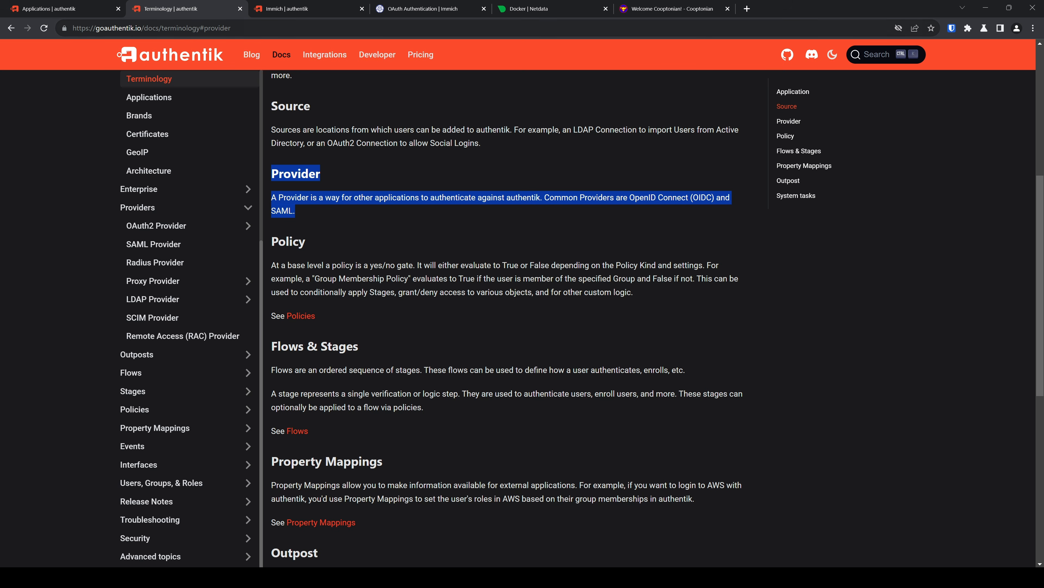
left_click(532, 9)
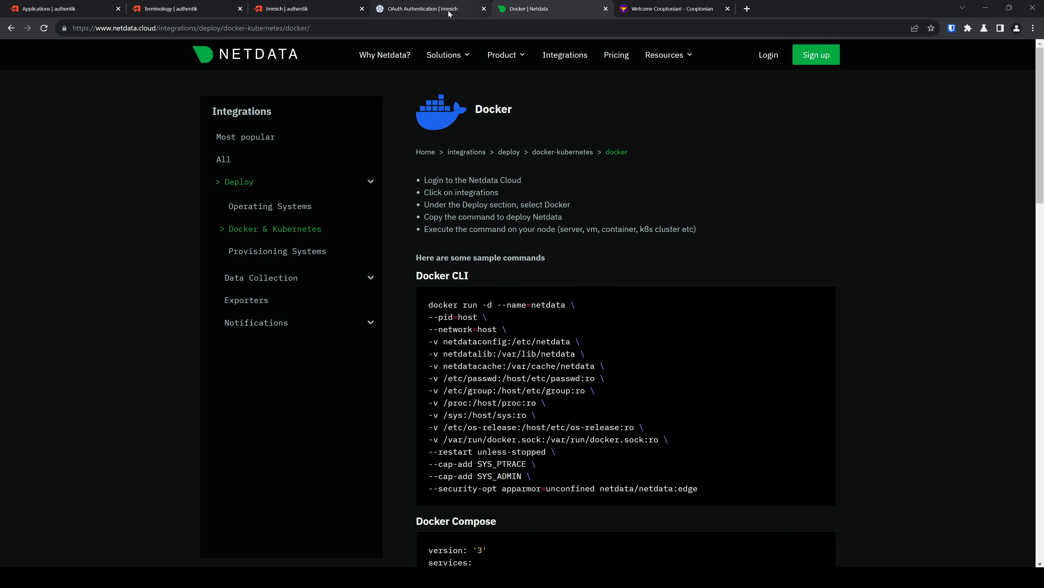
left_click(430, 9)
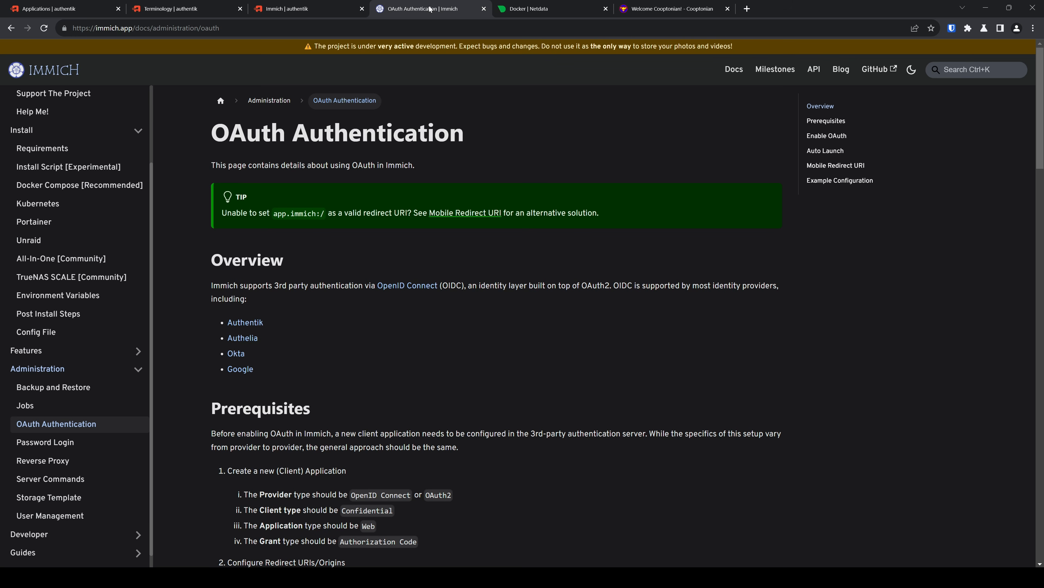
left_click(313, 11)
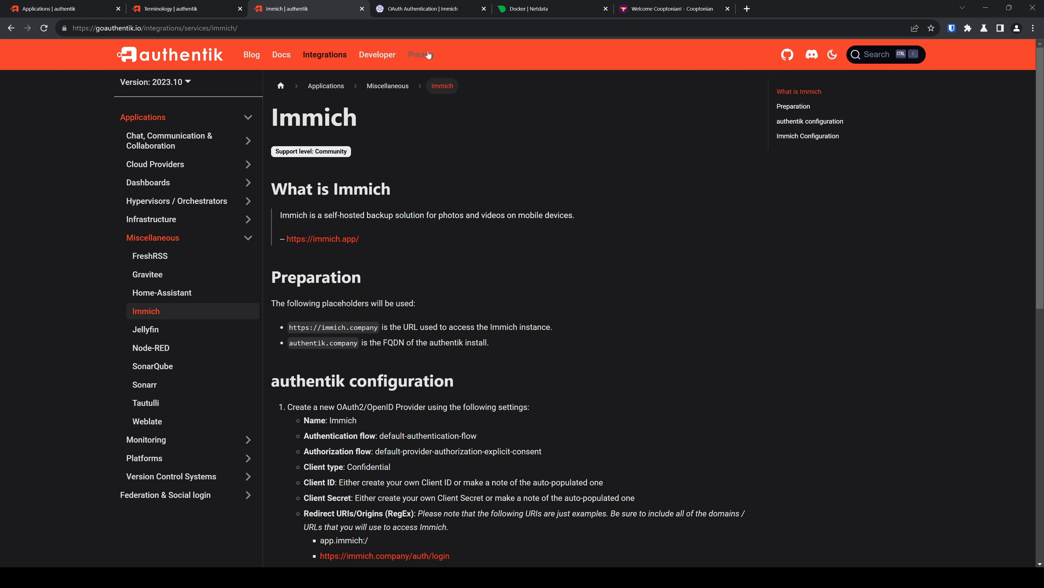
- Log in to the Cooptonian authentik site with the saved username and password, verifying with a traditional authenticator code
left_click(658, 12)
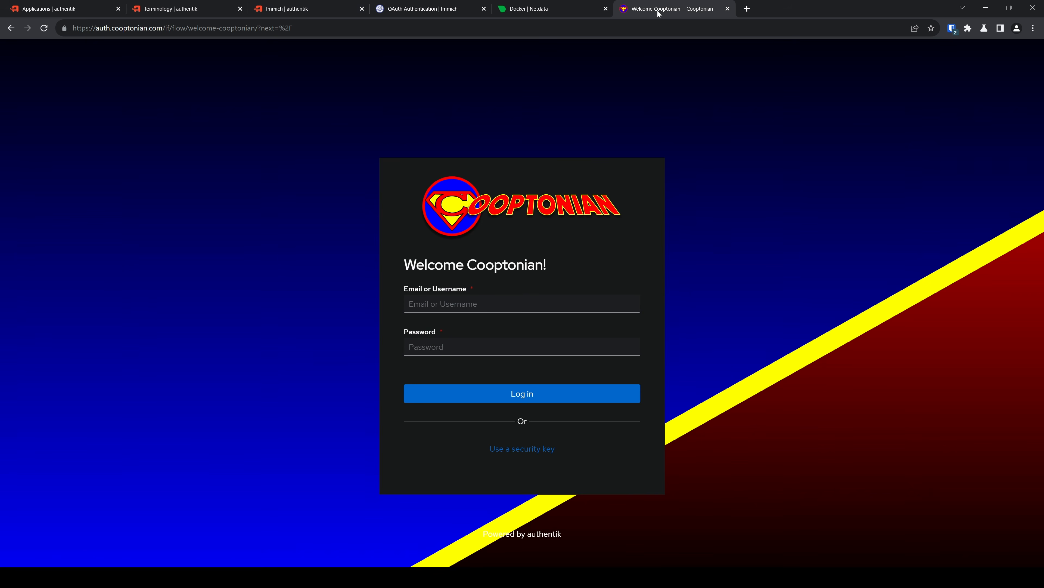
left_click(520, 305)
key("ctrl+shift+l")
key("Return")
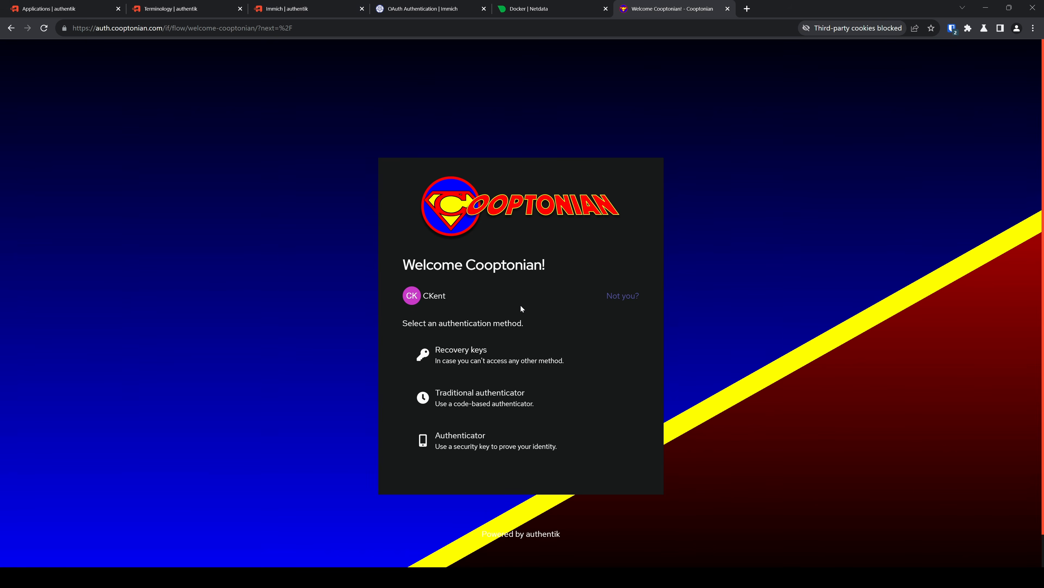
left_click(491, 397)
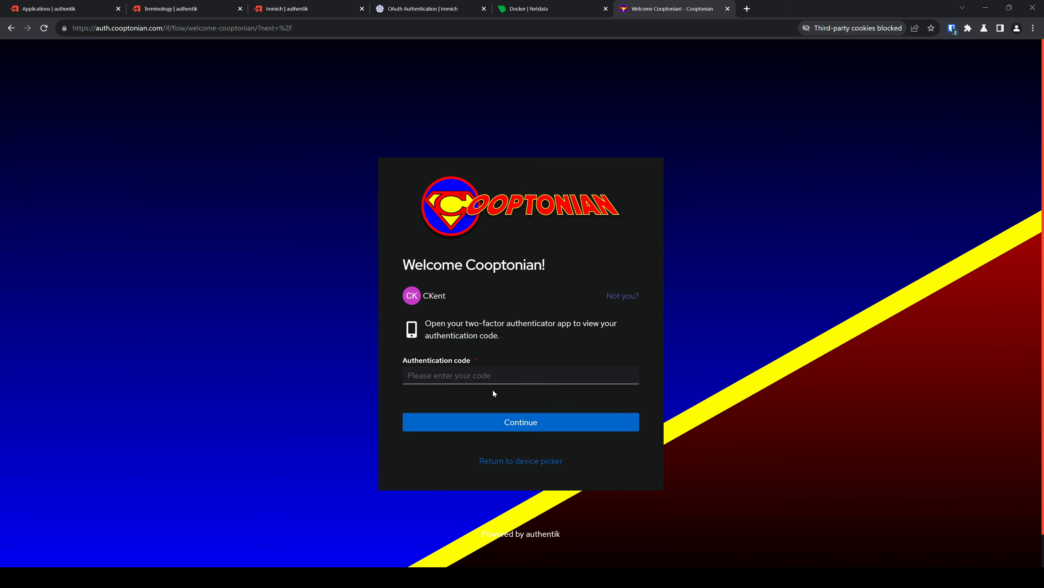
left_click(529, 372)
key("ctrl+v")
key("Return")
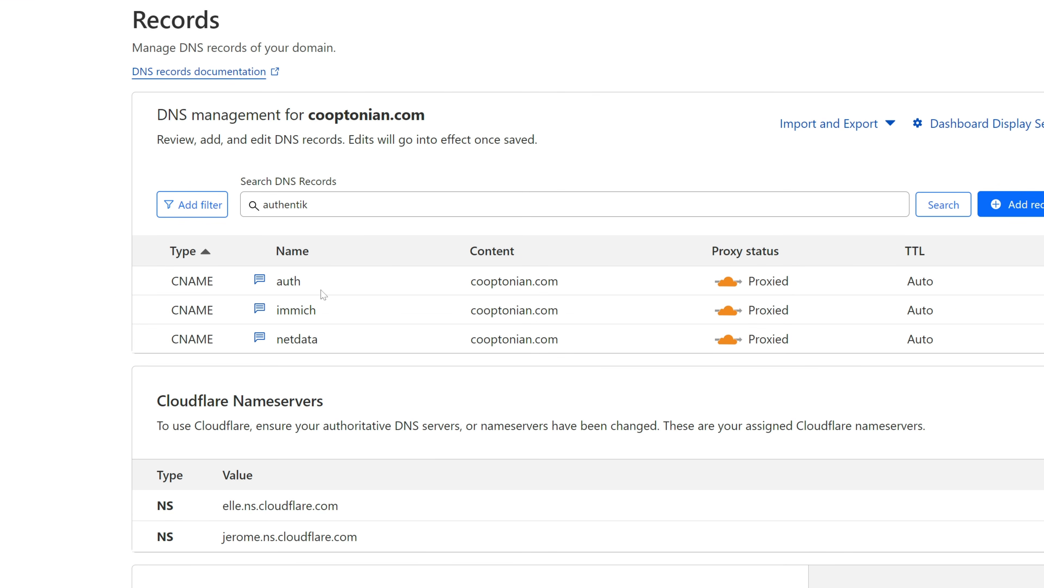
- Review the auth DNS record in Cloudflare and the auth, netdata and immich proxy hosts in Nginx Proxy Manager
double_click(295, 281)
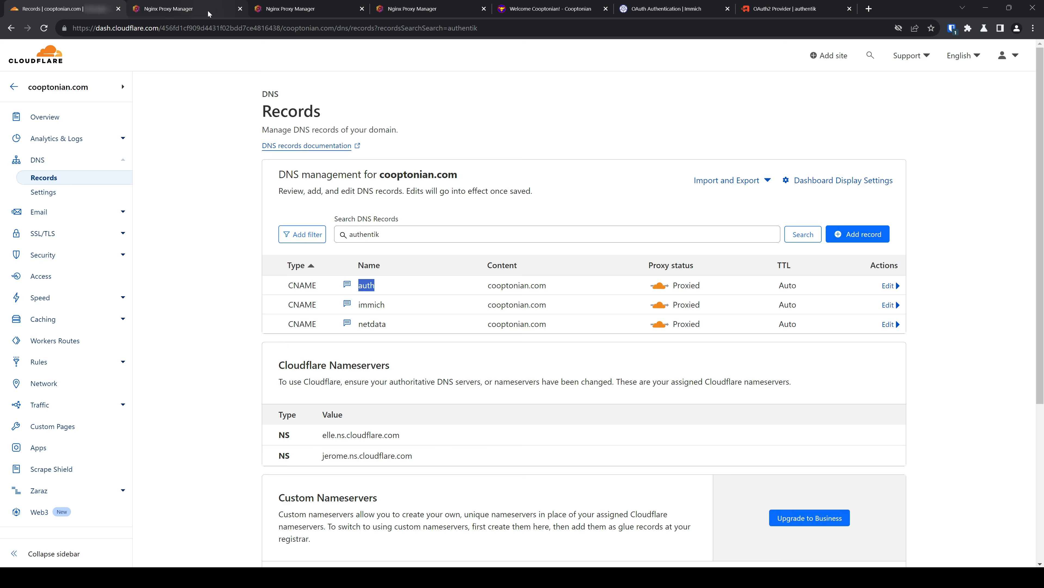
left_click(208, 13)
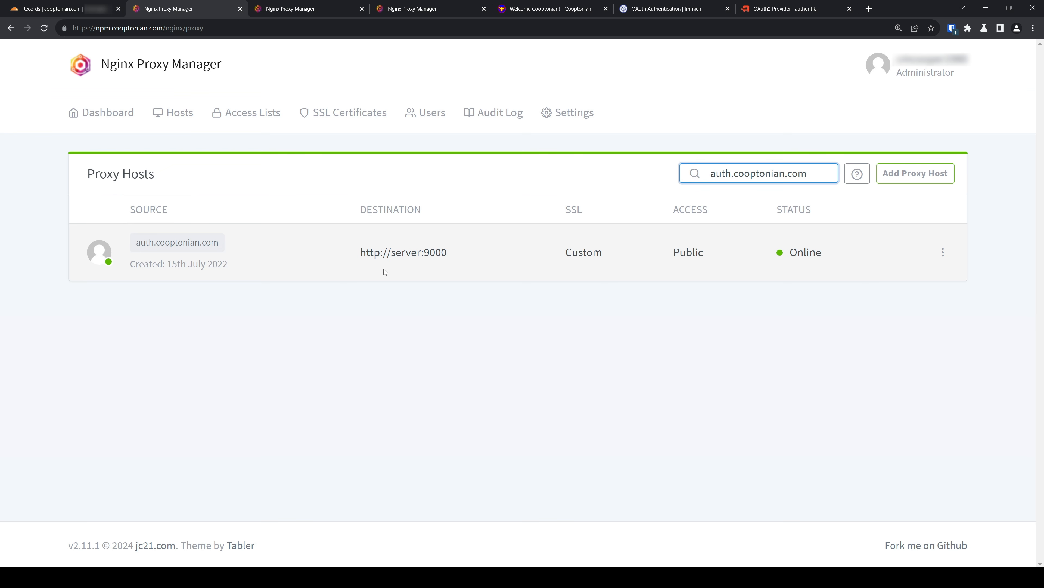
left_click(309, 11)
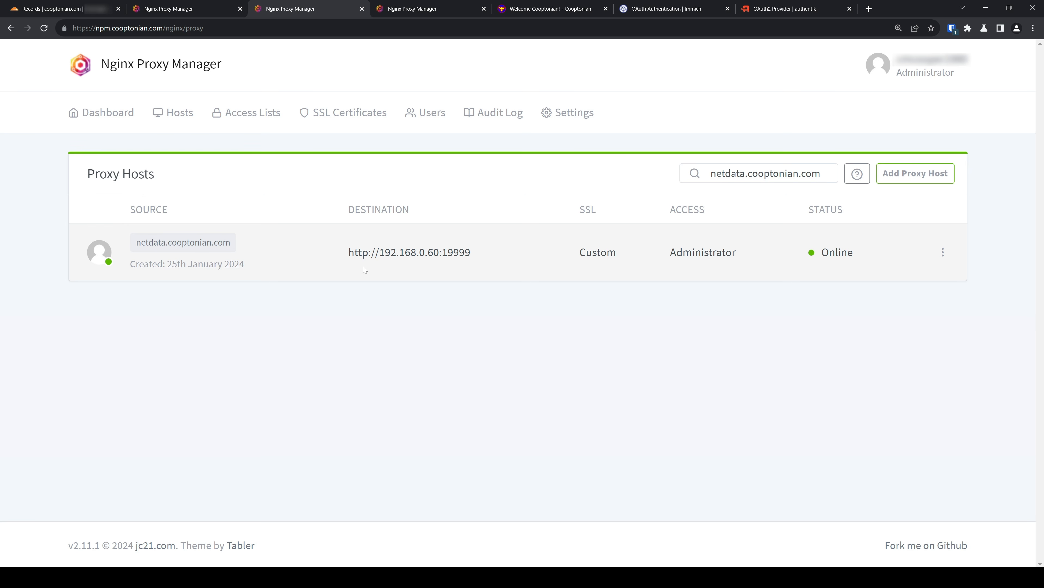
left_click(431, 10)
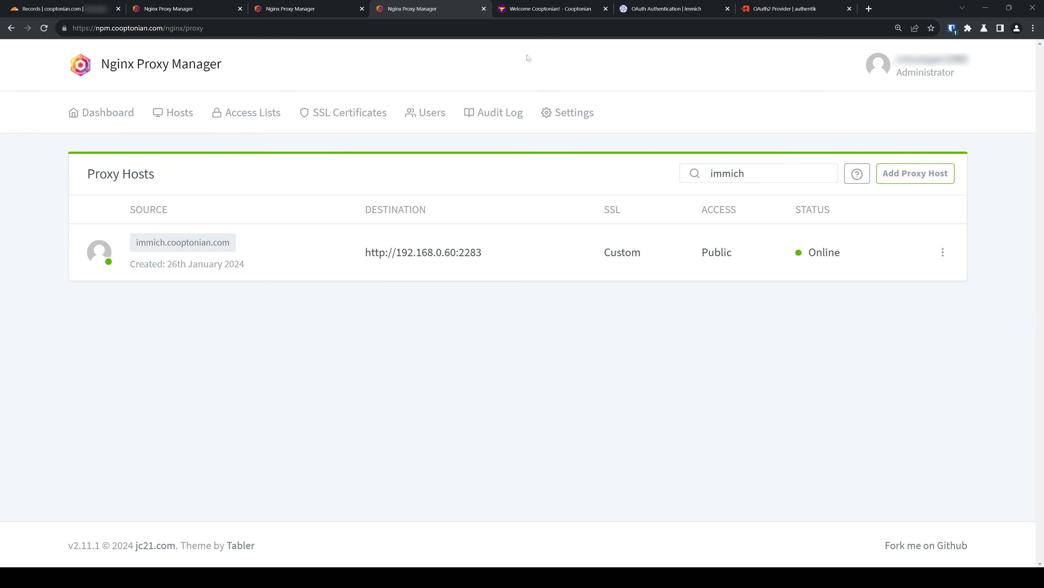
- Switch to the authentik login page and sign in with the saved username and password
left_click(553, 9)
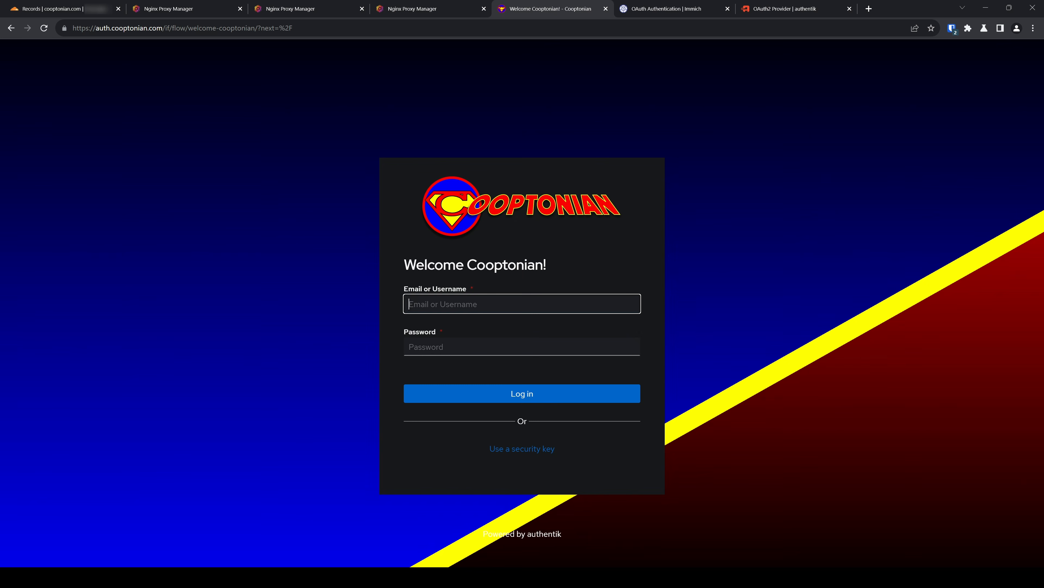
key("ctrl+shift+l")
key("Return")
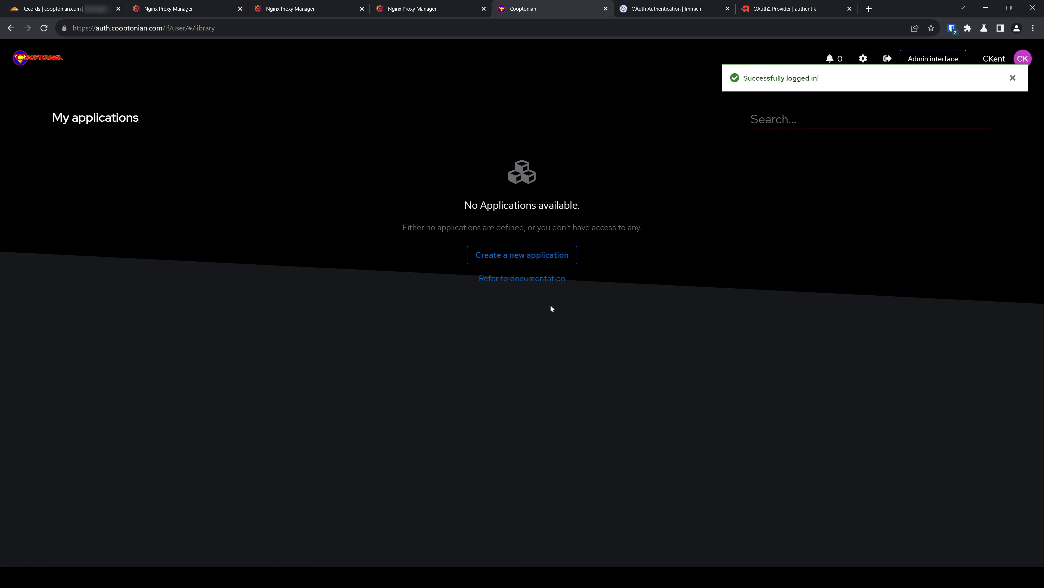
- Open the applications list in authentik's admin interface
left_click(934, 60)
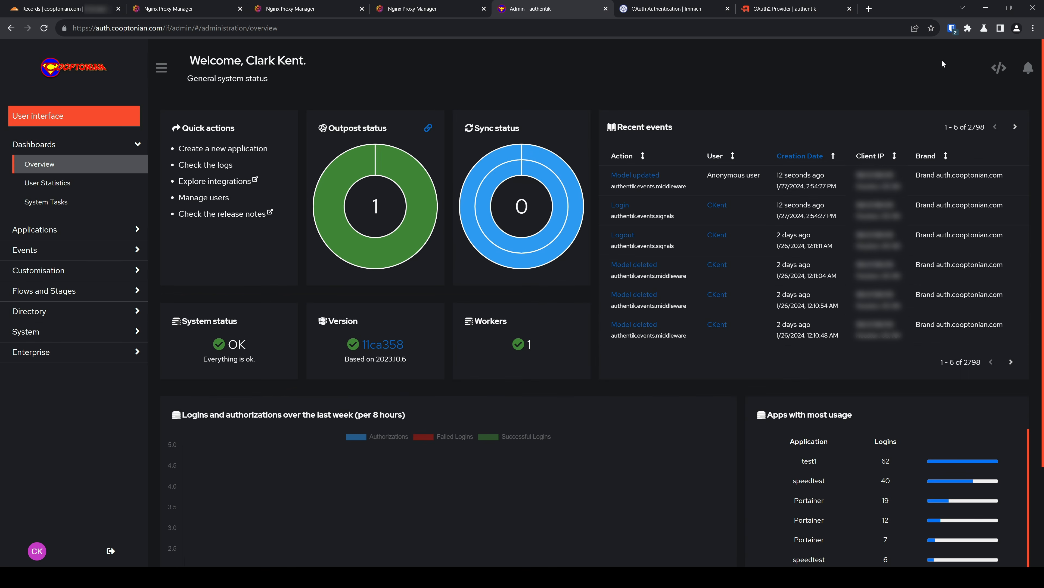
left_click(71, 232)
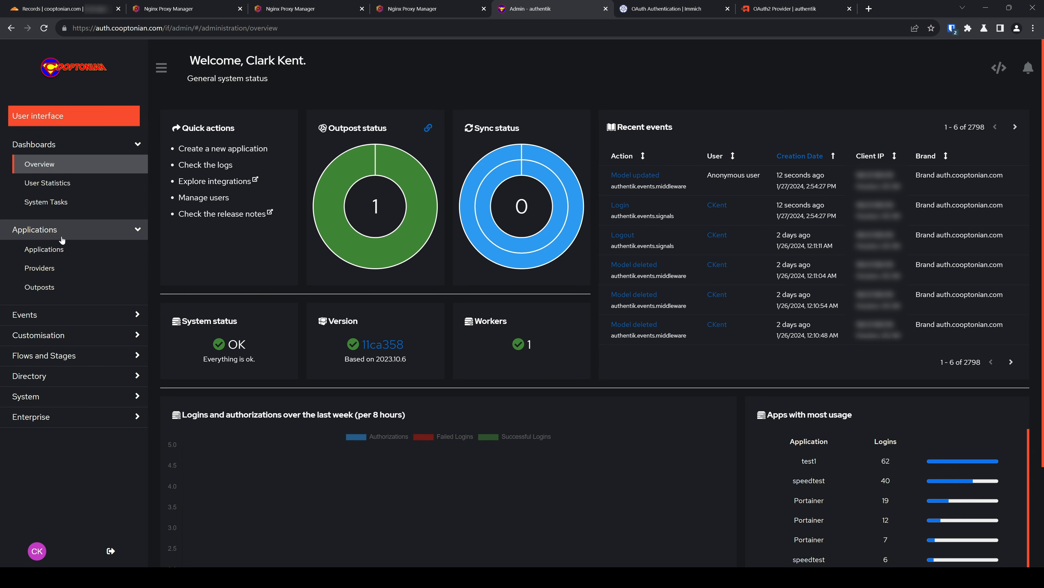
left_click(56, 252)
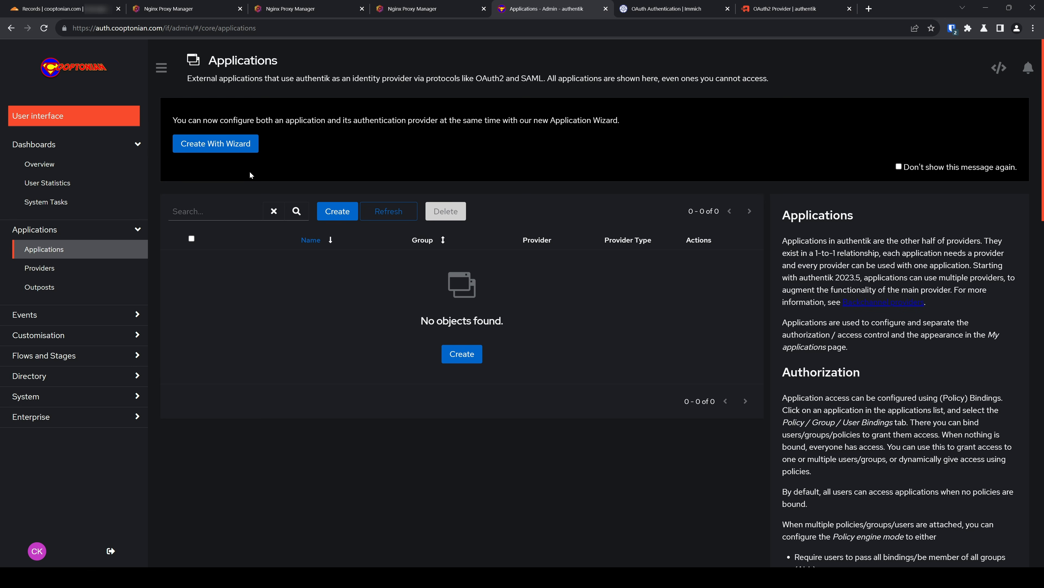
- Read the notice about the Application Wizard and check the providers list before returning to the applications list
left_click_drag(173, 120, 321, 120)
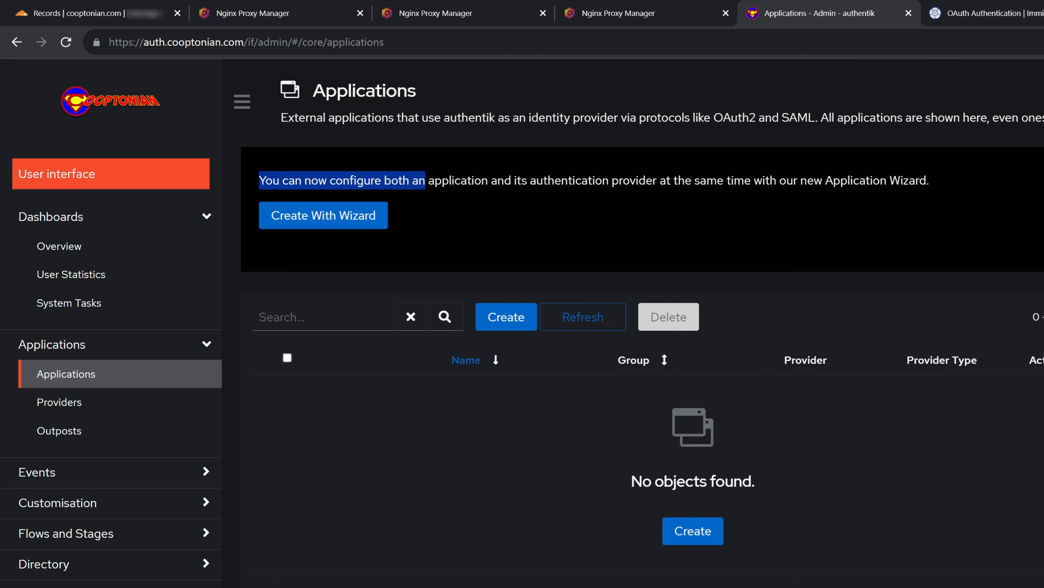
left_click_drag(482, 181, 921, 197)
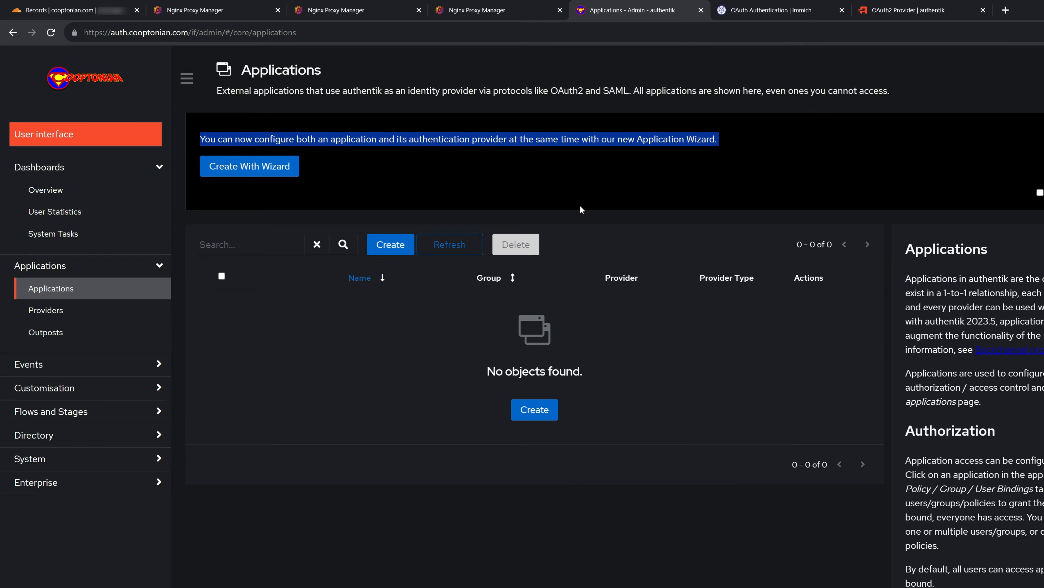
left_click(734, 249)
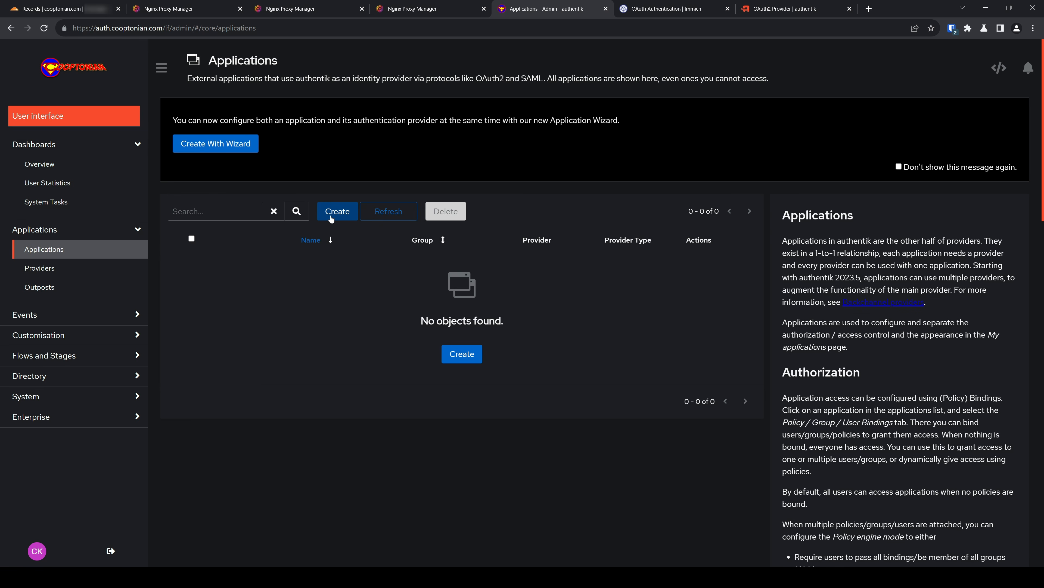
left_click(51, 272)
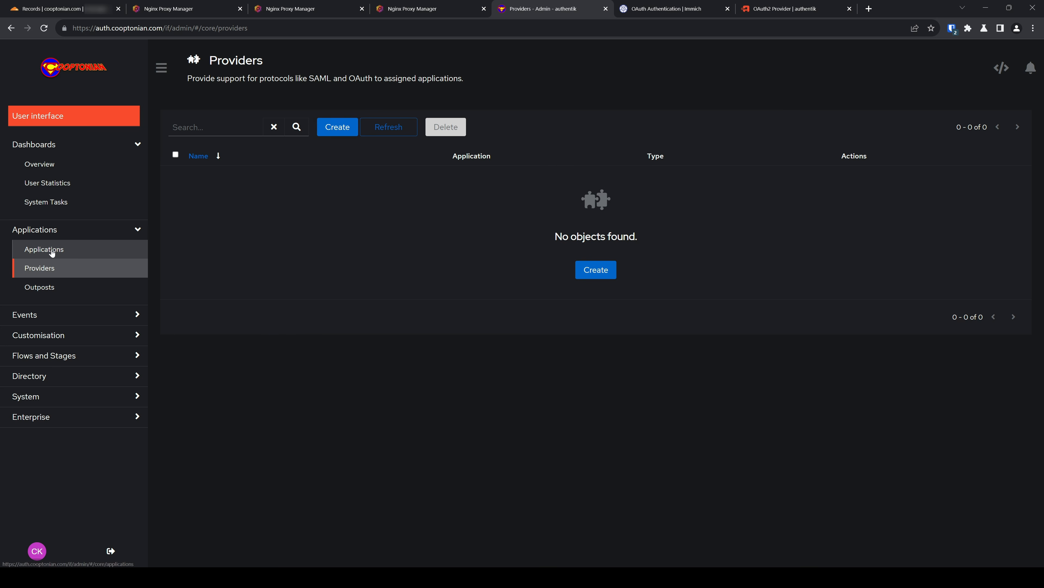
left_click(74, 254)
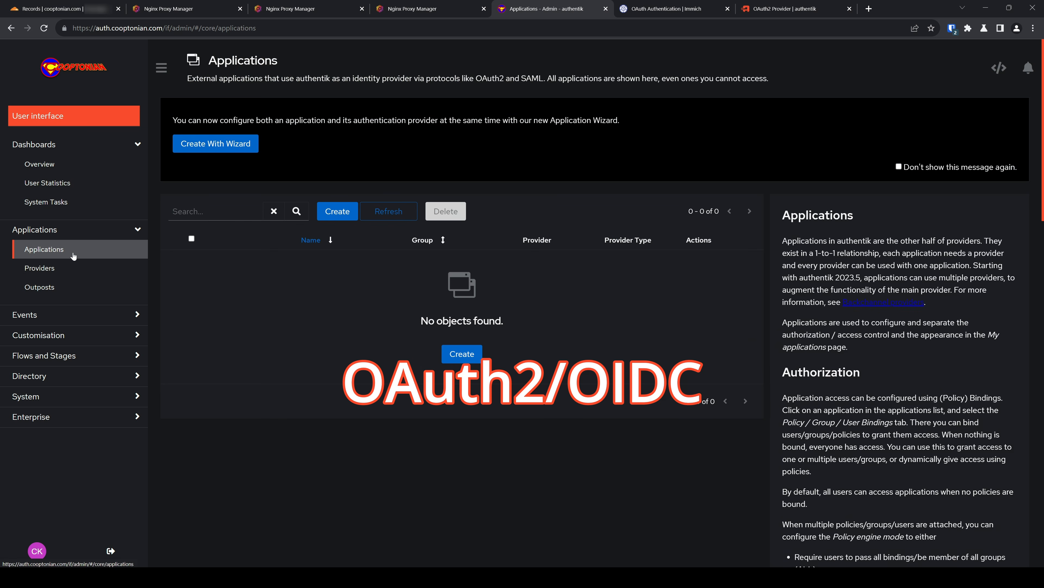
- Start a new application with the wizard, name it Immich, and continue to the provider type choices
left_click(220, 147)
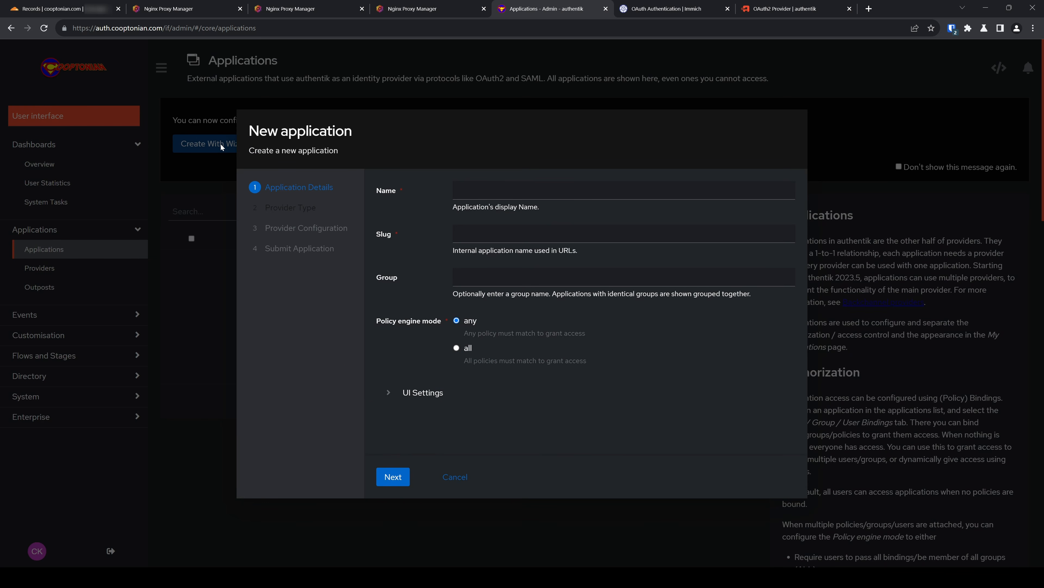
left_click(535, 190)
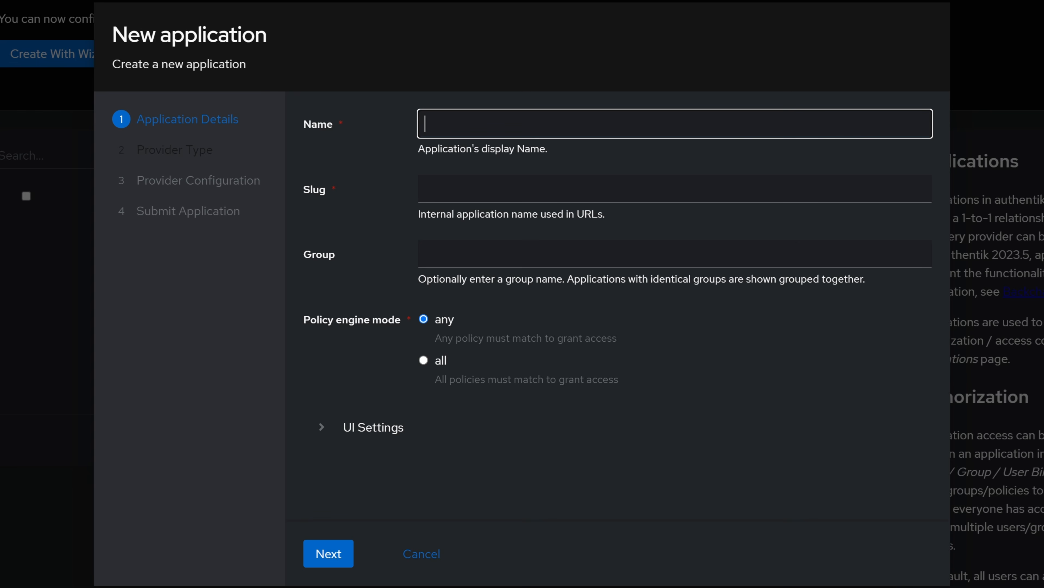
type("Immich")
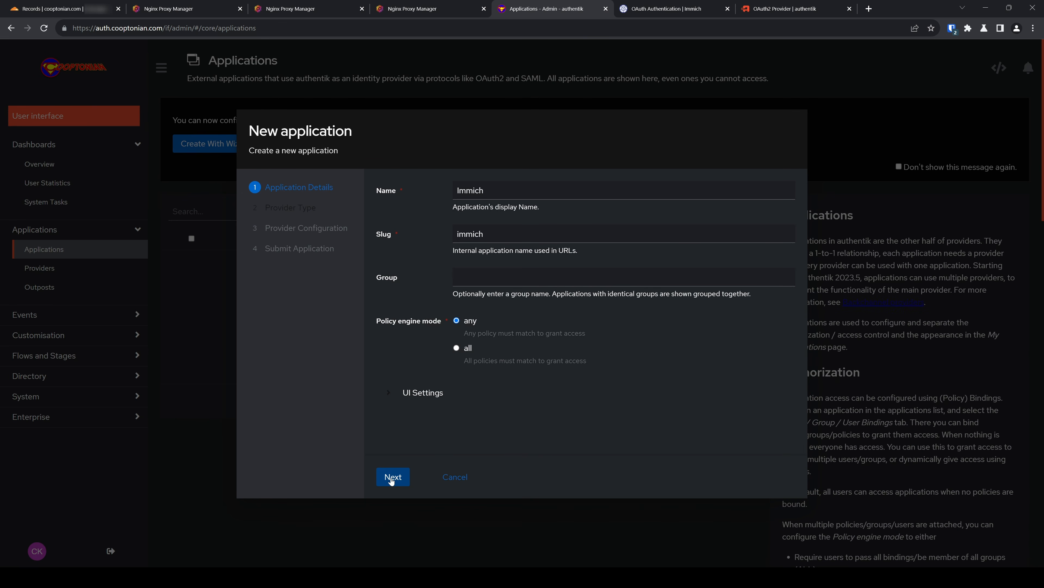
left_click(392, 477)
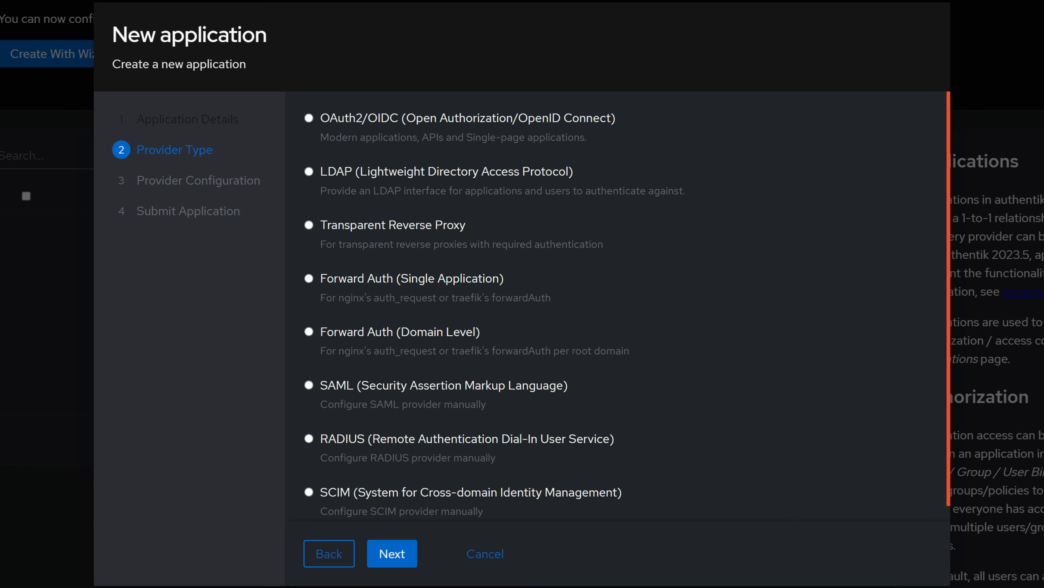
scroll(322, 495, "down", 1)
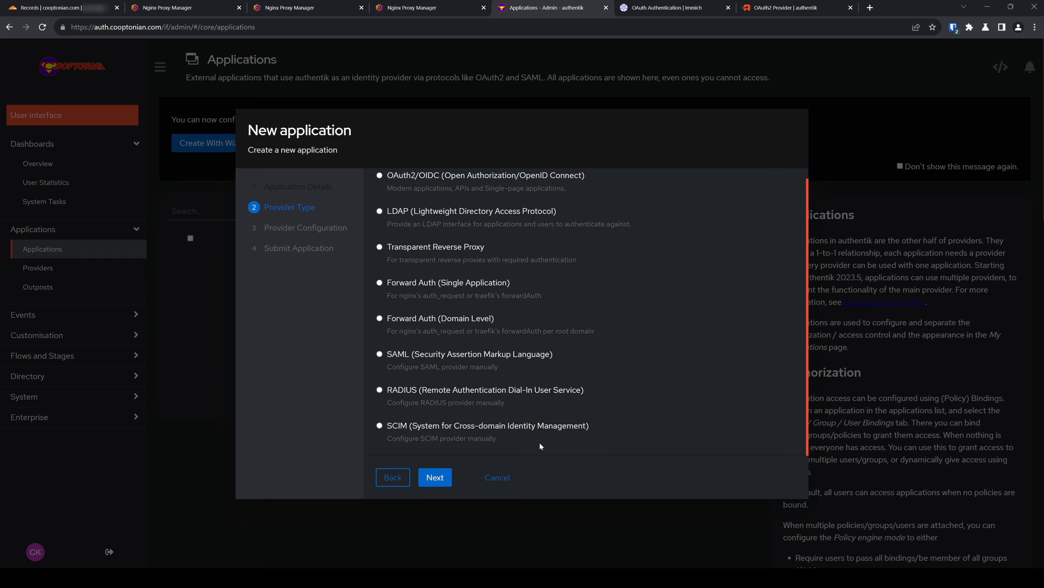
- Choose OAuth2/OIDC as the provider type for the Immich application and continue to the provider configuration
scroll(548, 501, "up", 1)
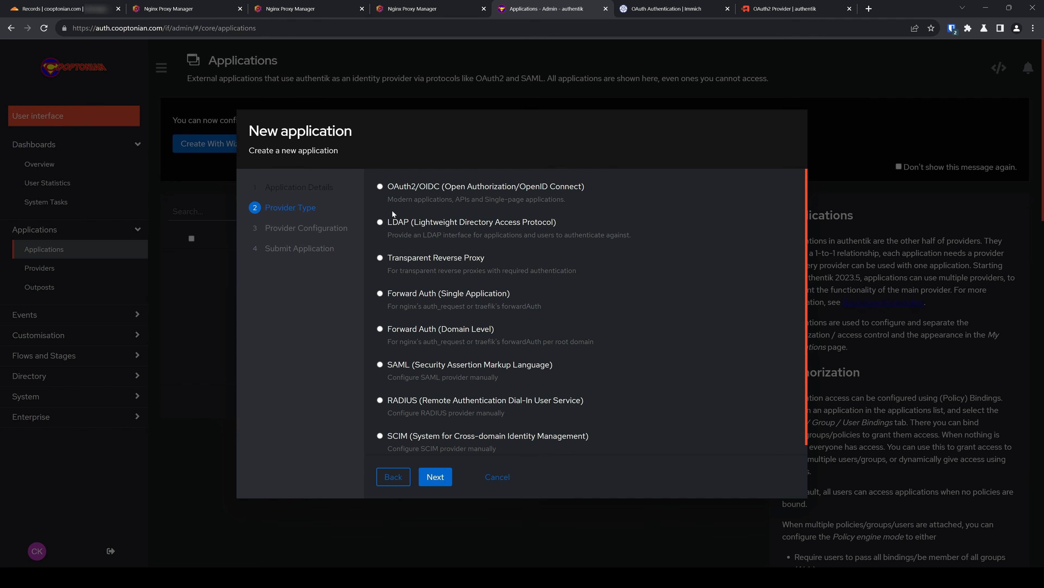
left_click(380, 187)
left_click(435, 477)
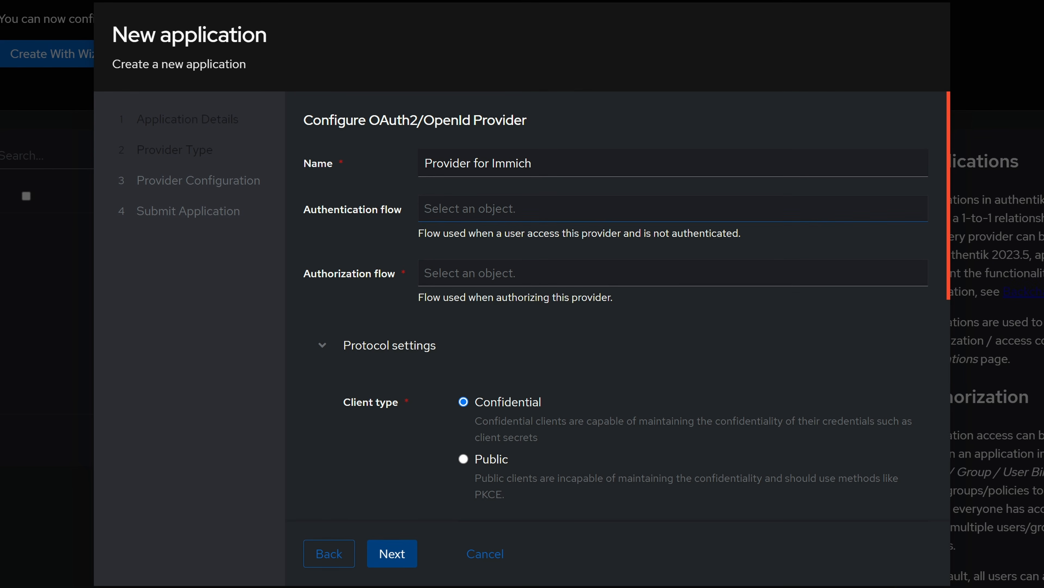
- Set the provider's authentication flow to default-authentication-flow and its authorization flow to default-provider-authorization-implicit-consent
left_click(429, 208)
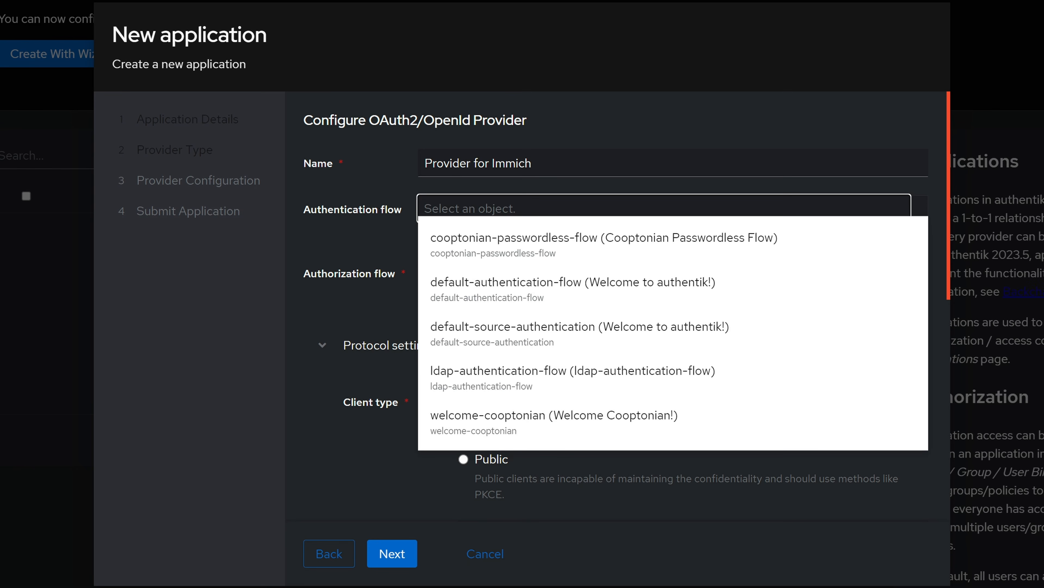
left_click(490, 289)
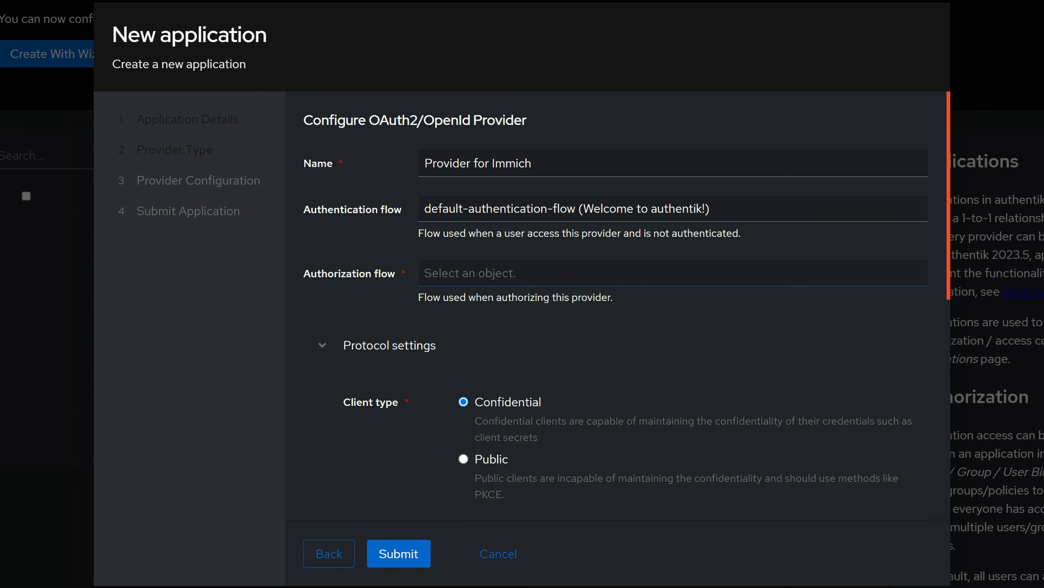
left_click(502, 273)
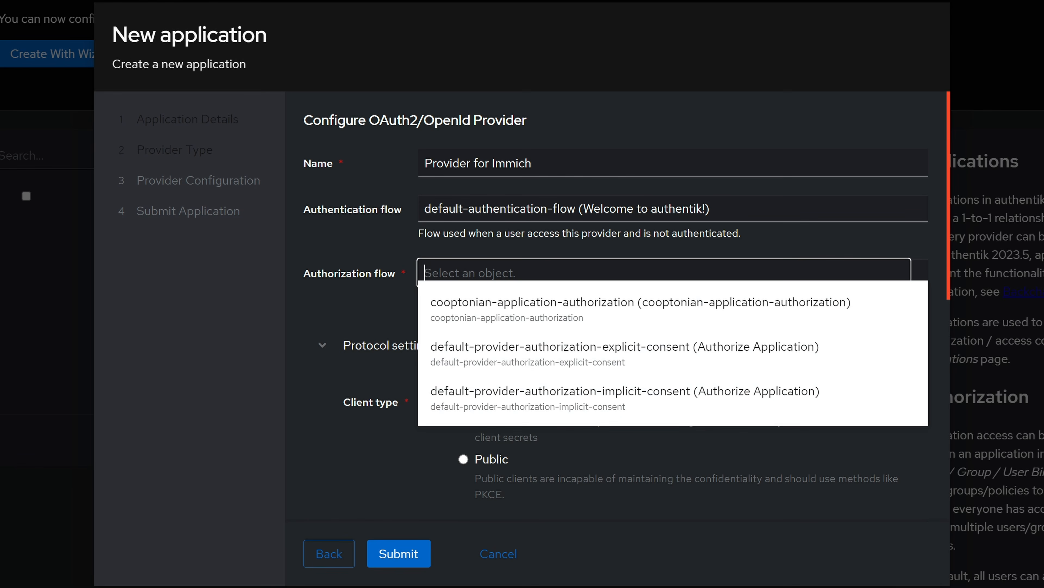
left_click(481, 400)
- Set the signing key to authentik Self-signed Certificate, leave the redirect URIs empty, and submit the application, closing the wizard
scroll(353, 428, "down", 5)
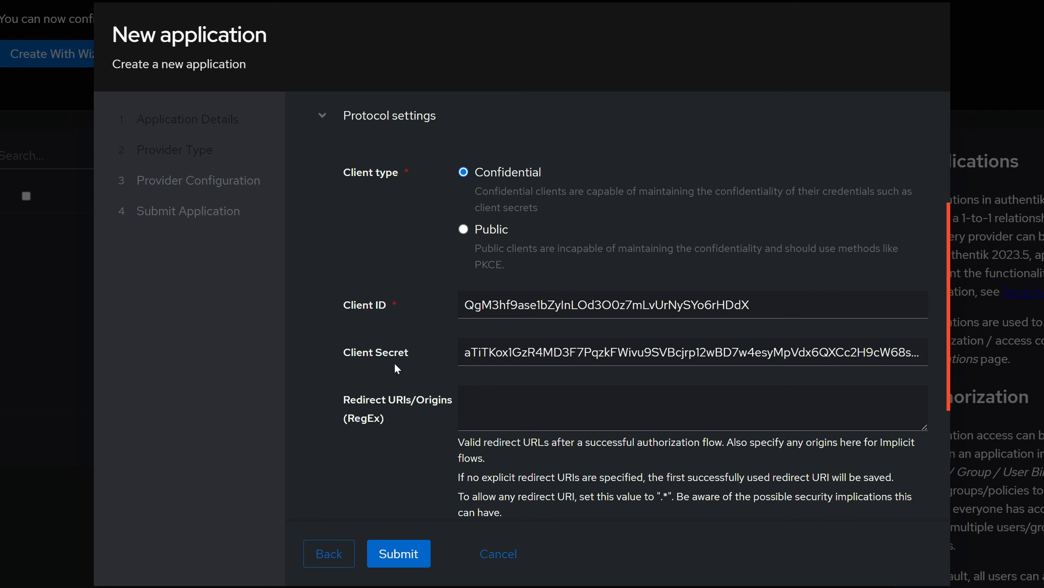
scroll(397, 366, "down", 5)
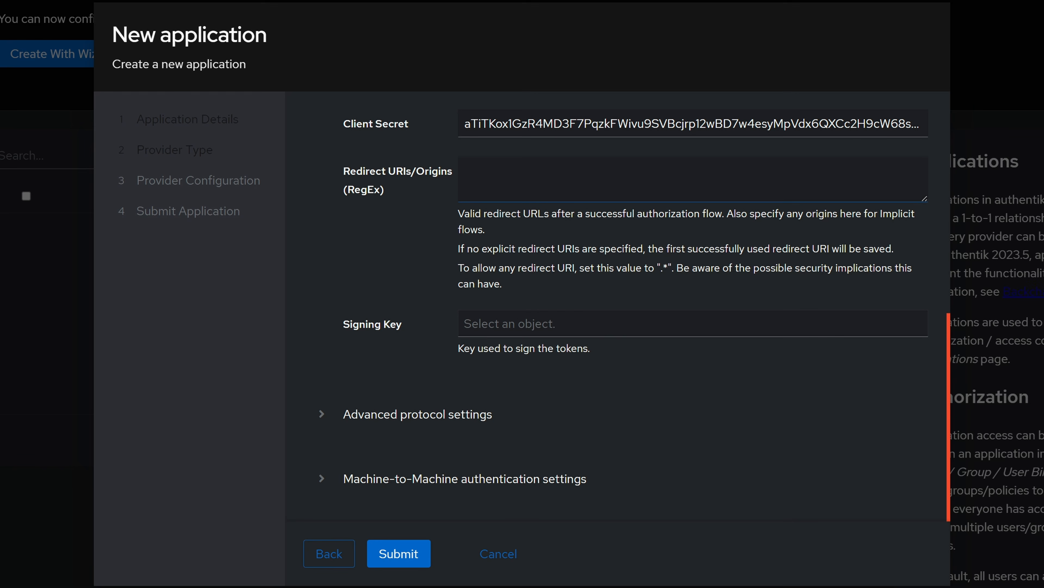
left_click(467, 171)
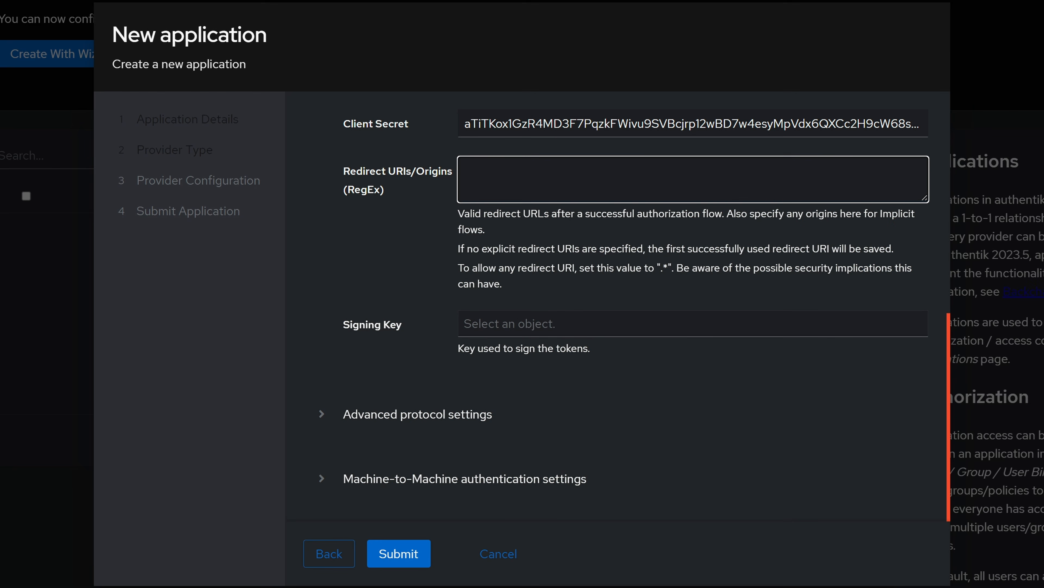
left_click(493, 323)
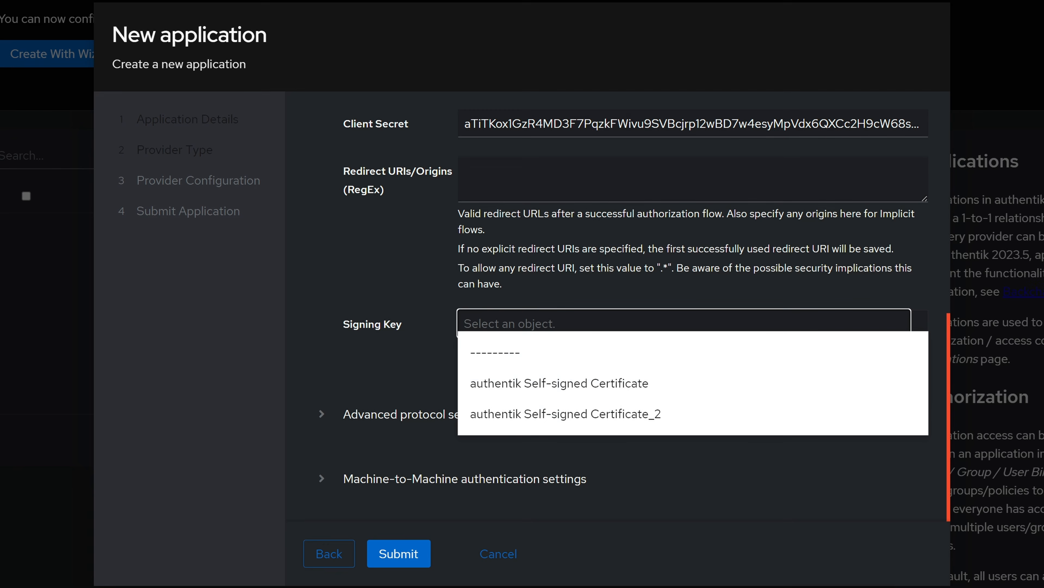
left_click(505, 386)
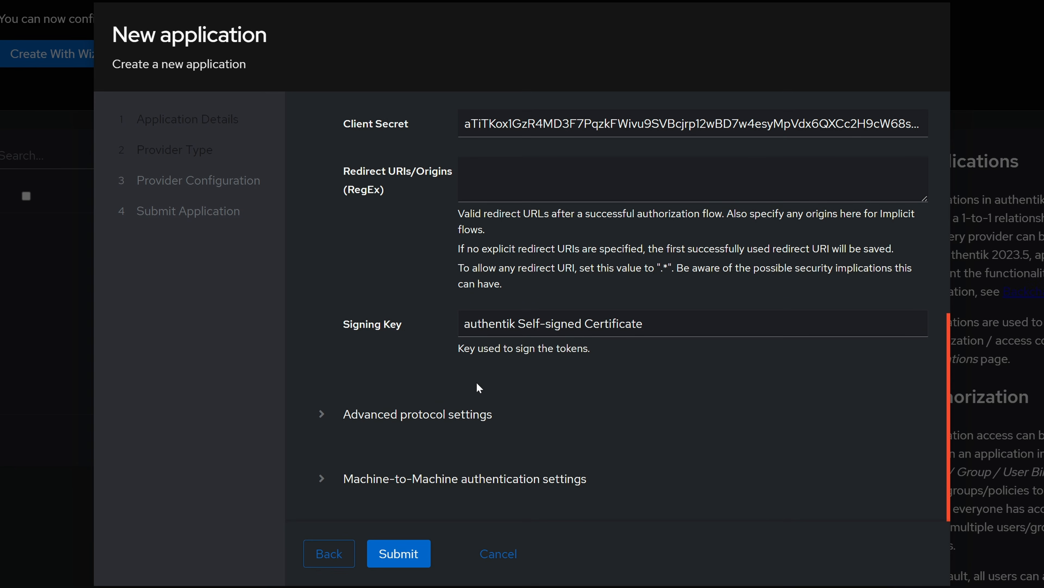
left_click(397, 553)
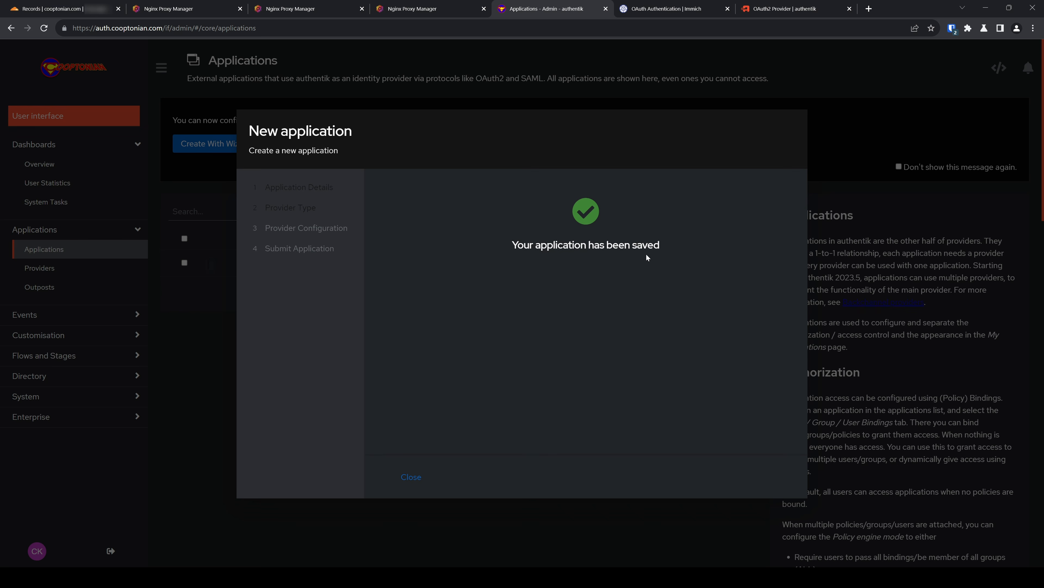
left_click(409, 477)
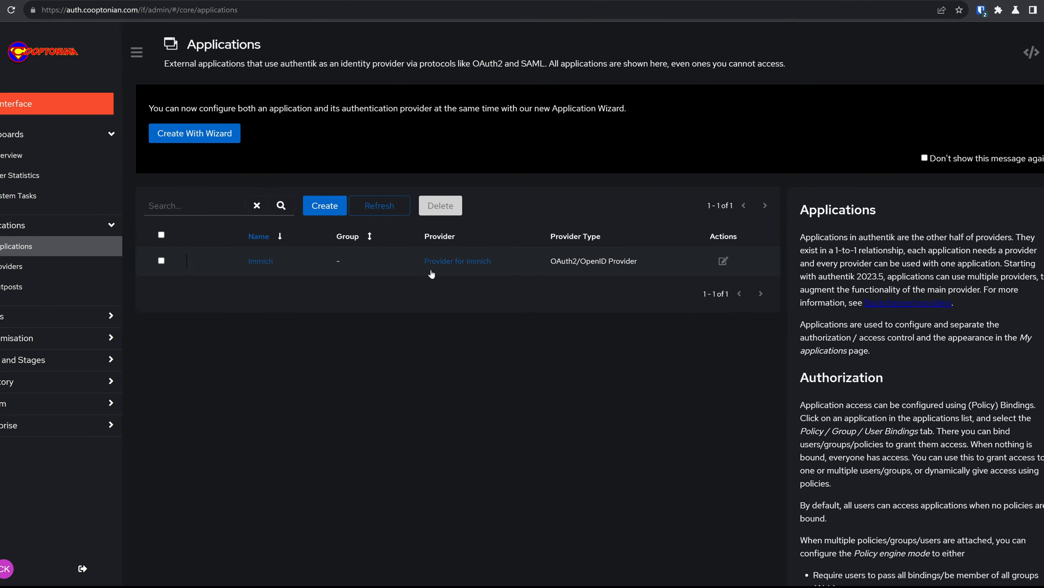
- Open authentik's providers list and copy the two Hostname example redirect URIs from the Immich OAuth documentation
left_click(29, 270)
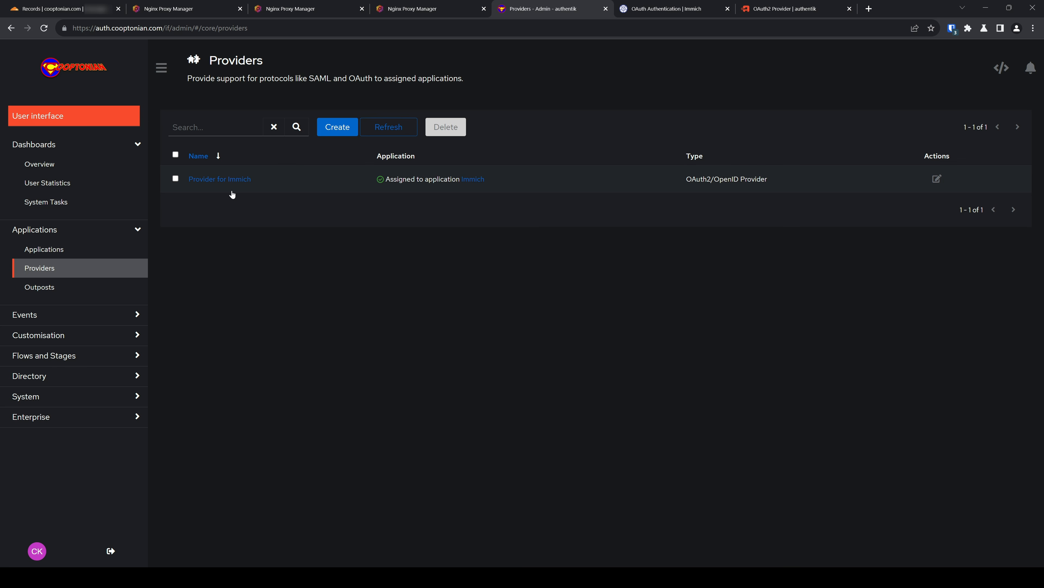
left_click(669, 12)
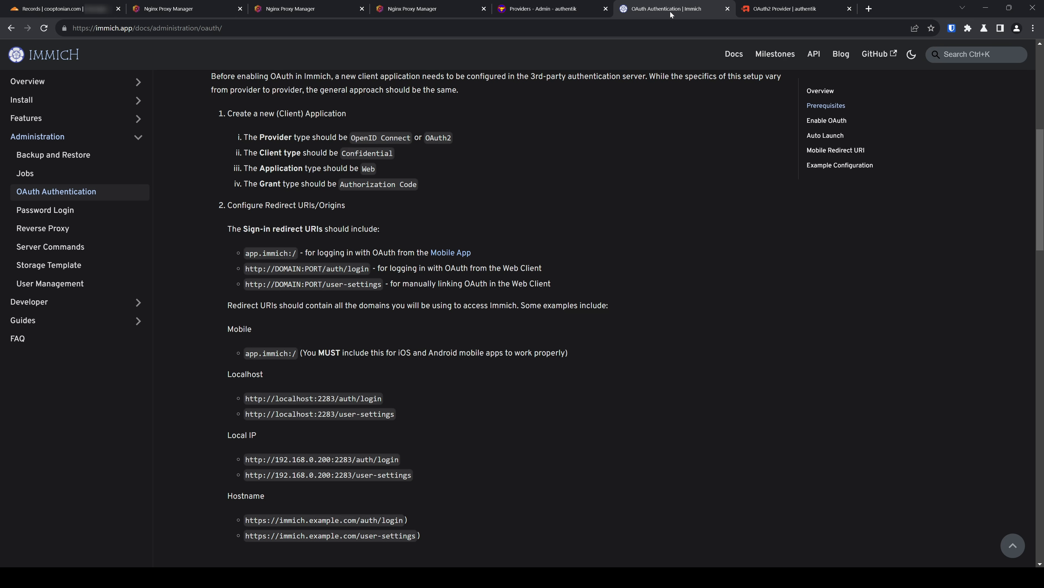
left_click_drag(228, 205, 345, 206)
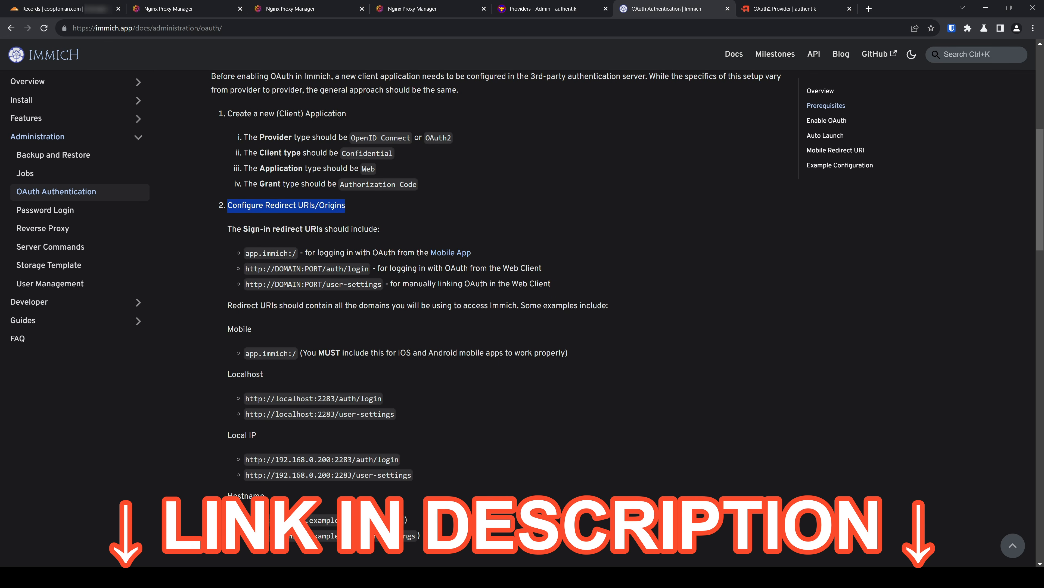
left_click(207, 301)
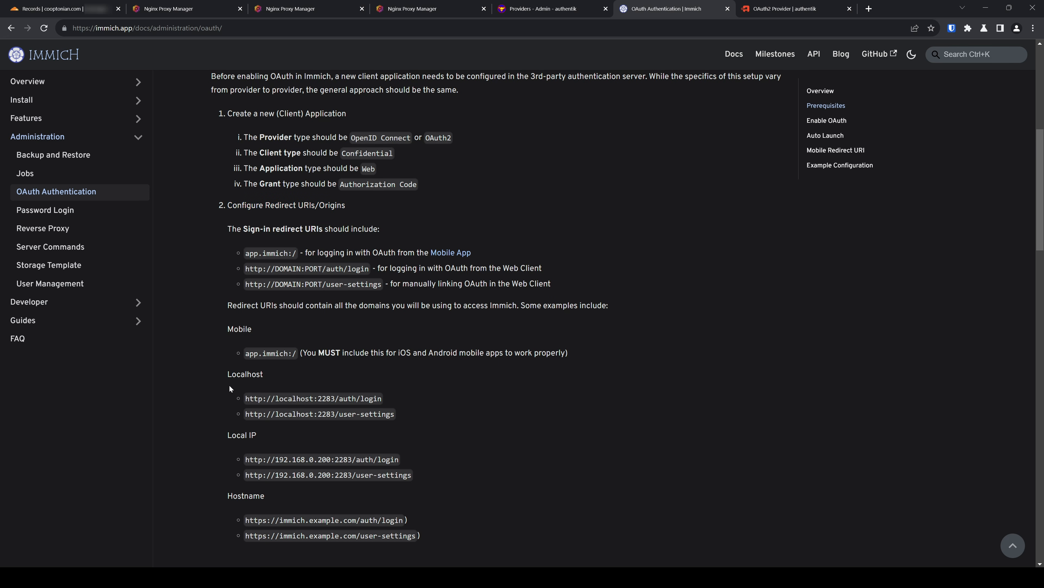
scroll(200, 382, "down", 1)
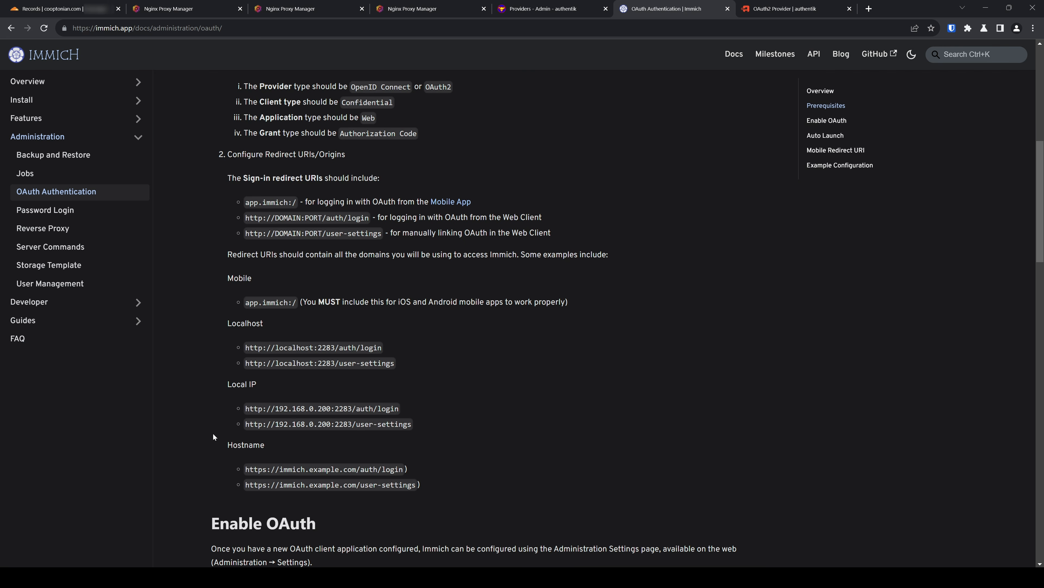
left_click_drag(226, 445, 253, 445)
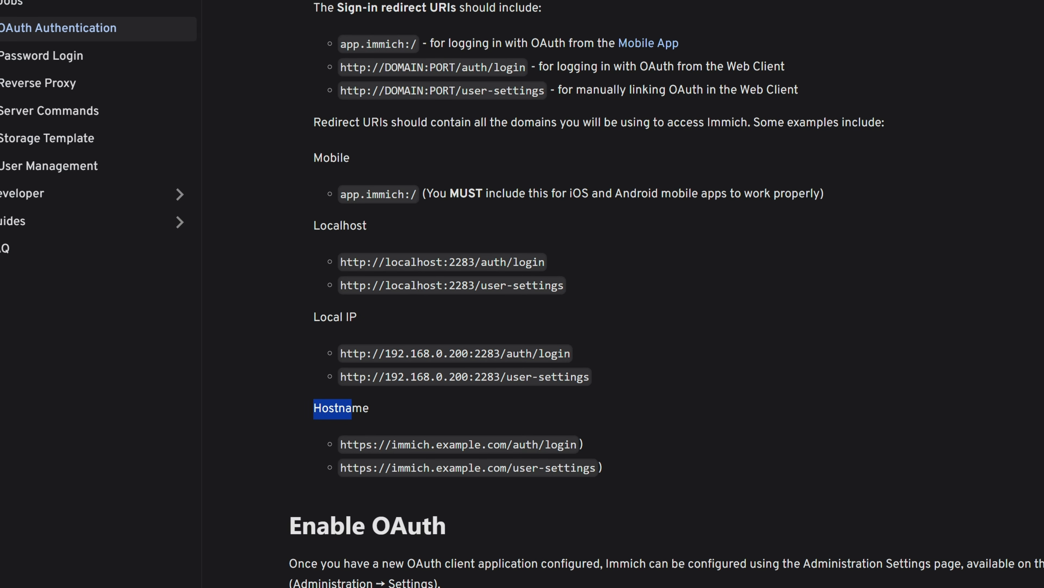
left_click_drag(352, 409, 369, 409)
left_click_drag(341, 444, 618, 470)
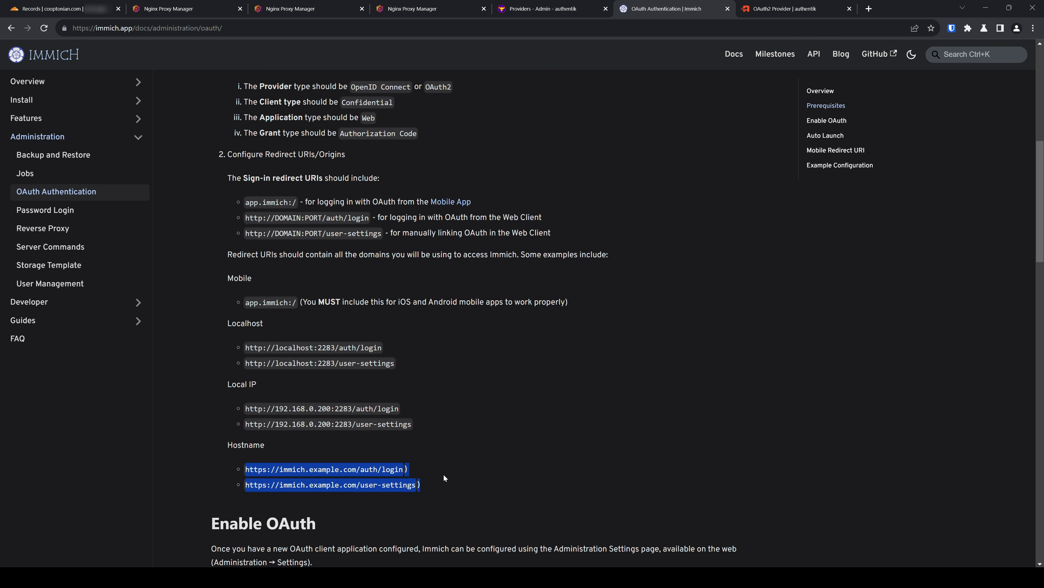
- Edit Provider for Immich in authentik, paste the copied URIs as its redirect URIs, and remove their trailing parentheses
left_click(569, 7)
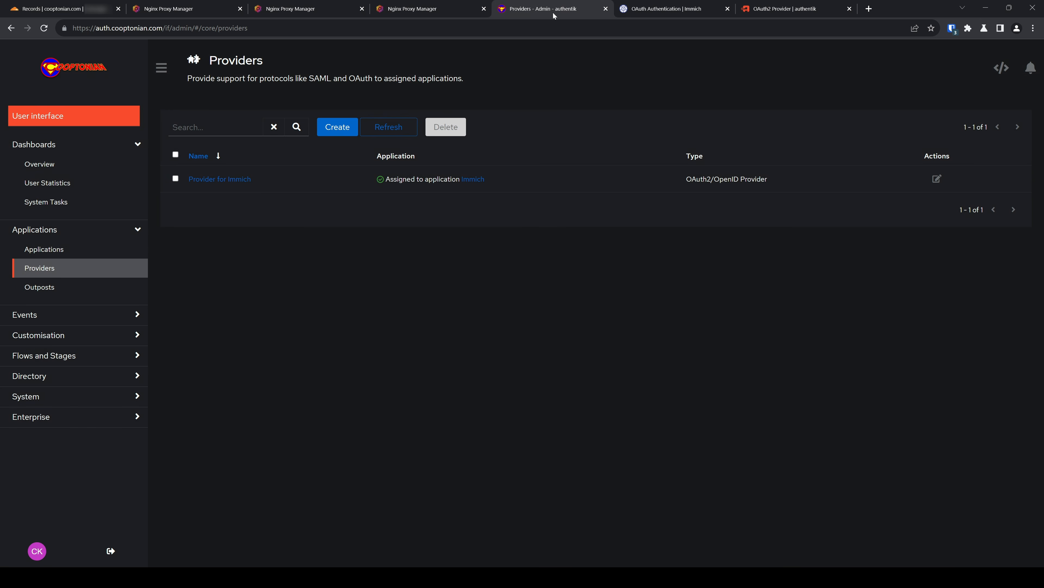
left_click(937, 179)
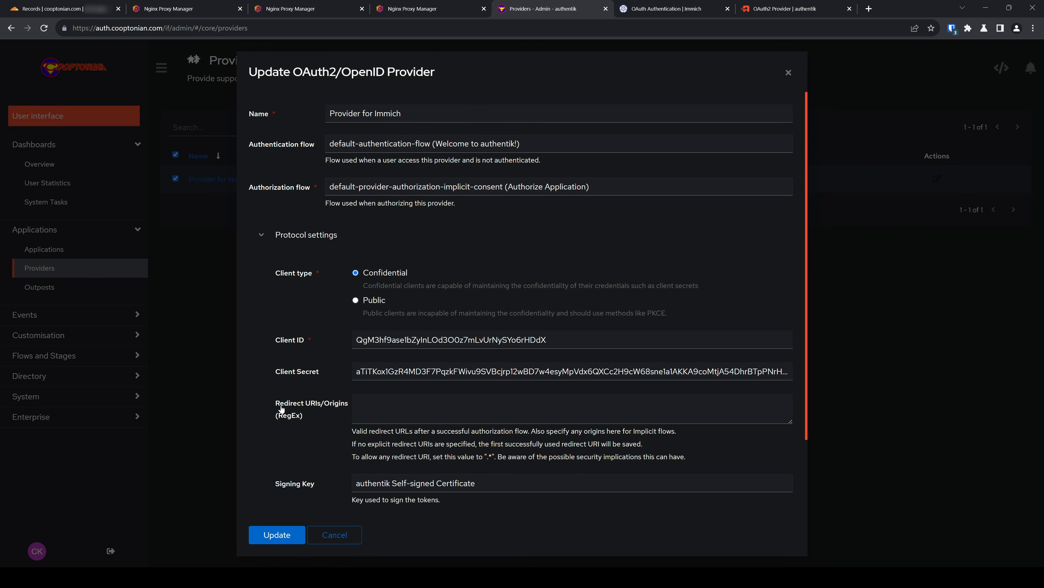
left_click(403, 407)
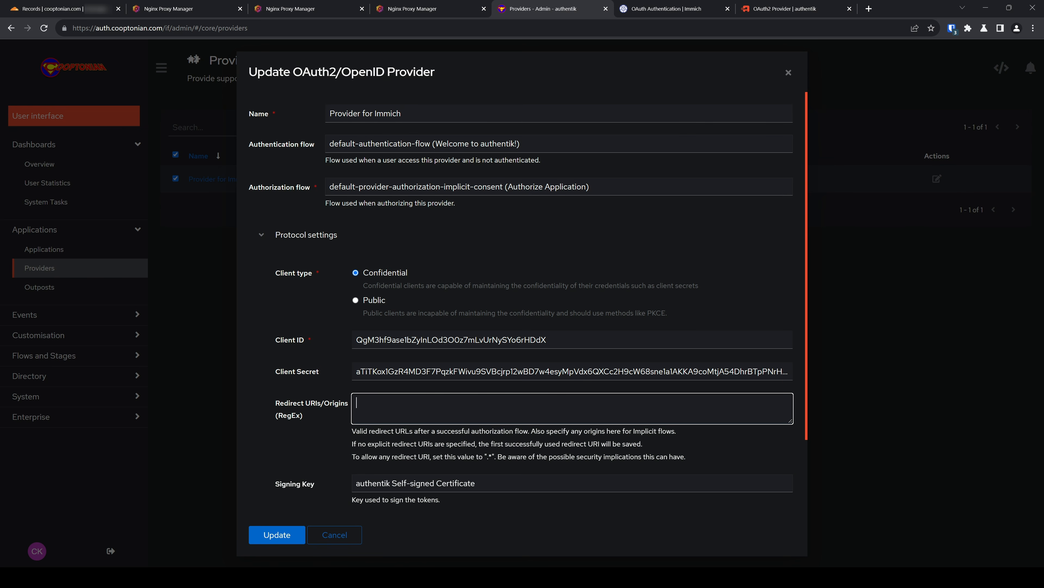
type("https://immich.example.com/auth/login https://immich.example.com/user-settings)")
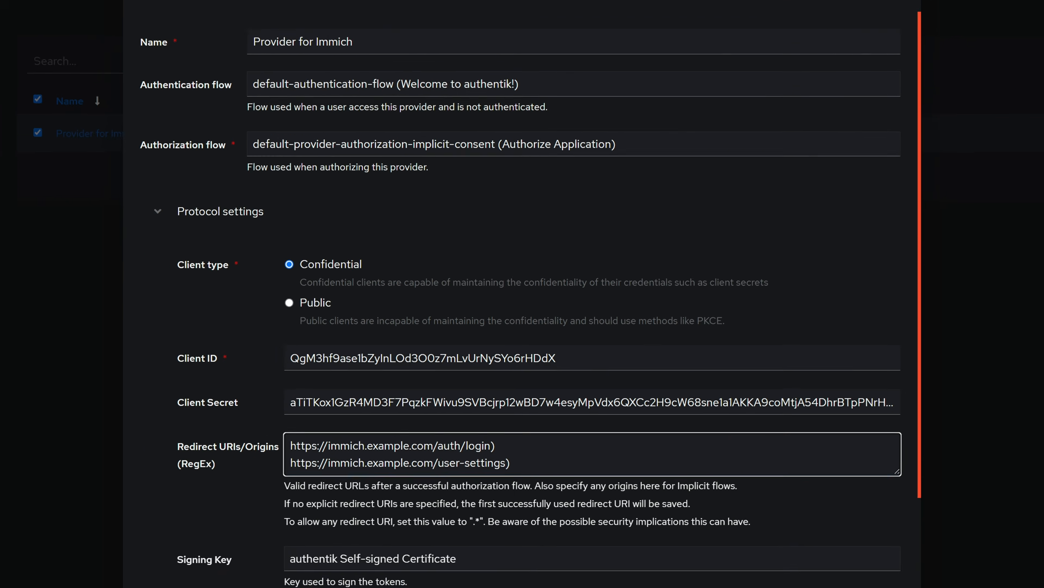
key("Right")
key("Right")
key("Right")
key("Right")
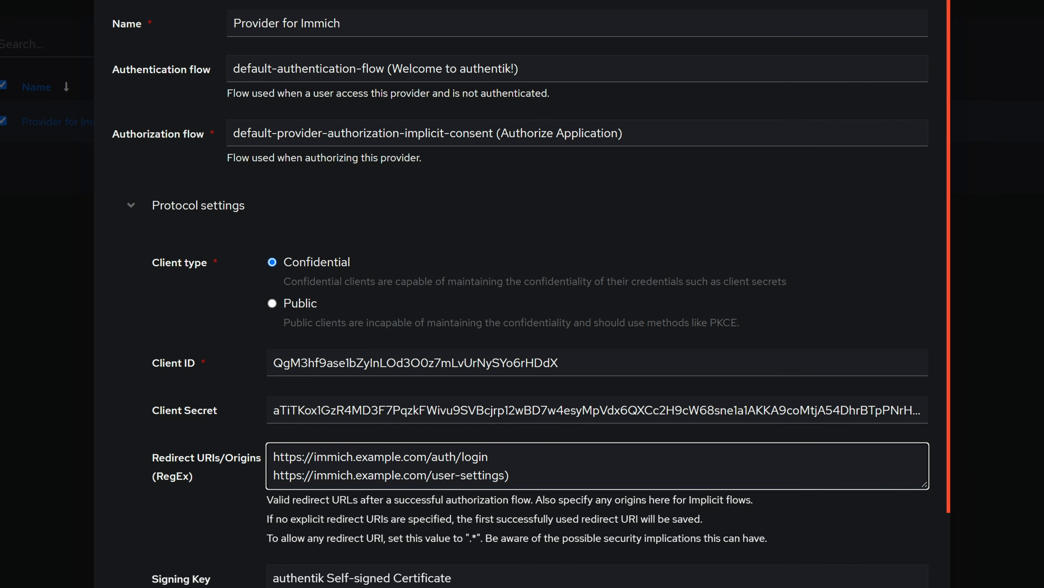
key("BackSpace")
- Replace example with cooptonian in both redirect URIs, save the provider, and open its overview page
left_click(401, 457)
key("BackSpace")
key("BackSpace")
key("BackSpace")
key("BackSpace")
key("BackSpace")
key("BackSpace")
key("BackSpace")
type("cooptonian")
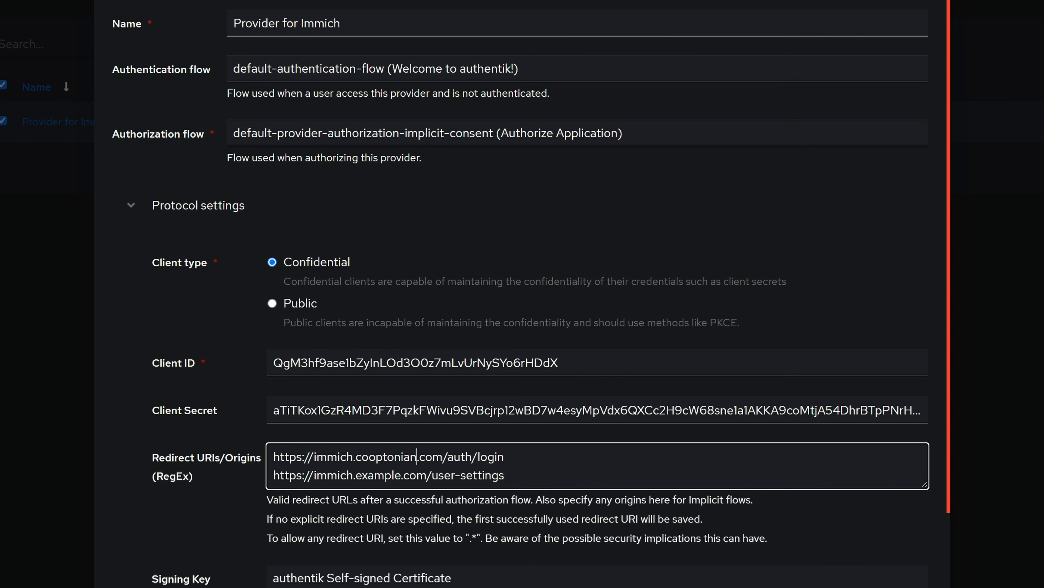
double_click(378, 475)
type("cooptonian")
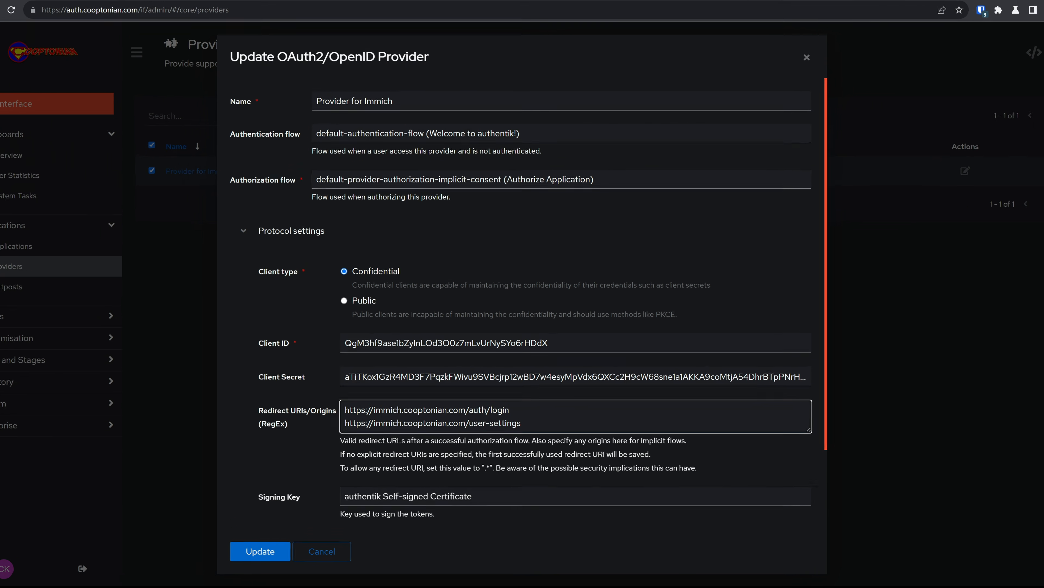
left_click(284, 533)
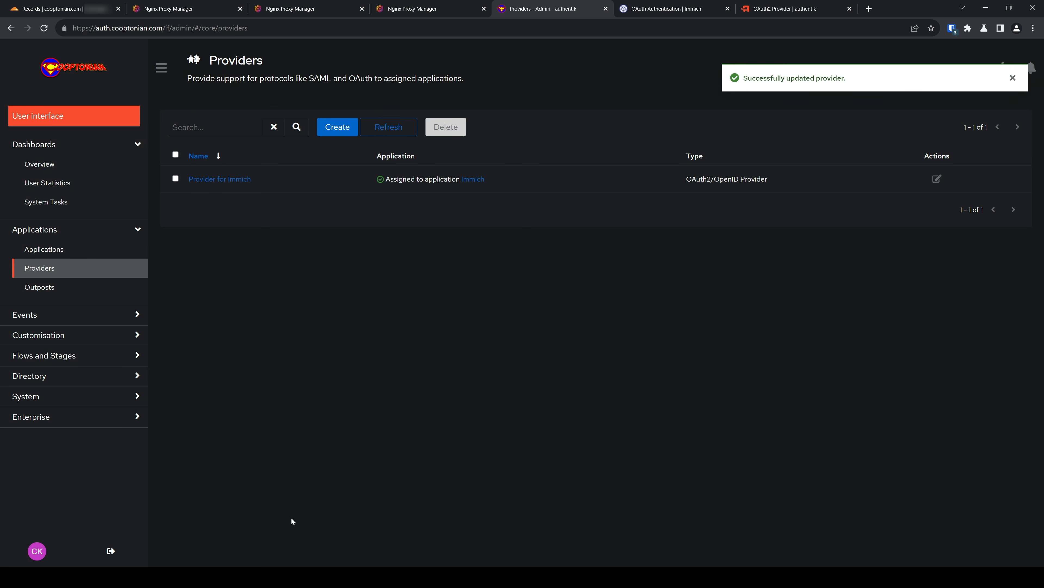
left_click(213, 180)
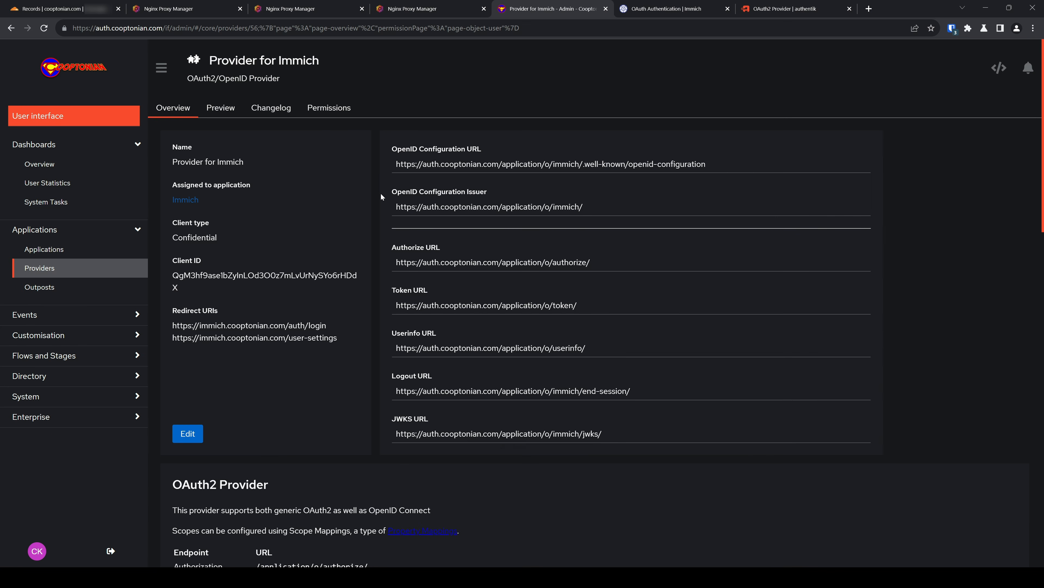
- Open immich.cooptonian.com in a new browser tab and log in with the saved e-mail and password
key("ctrl+t")
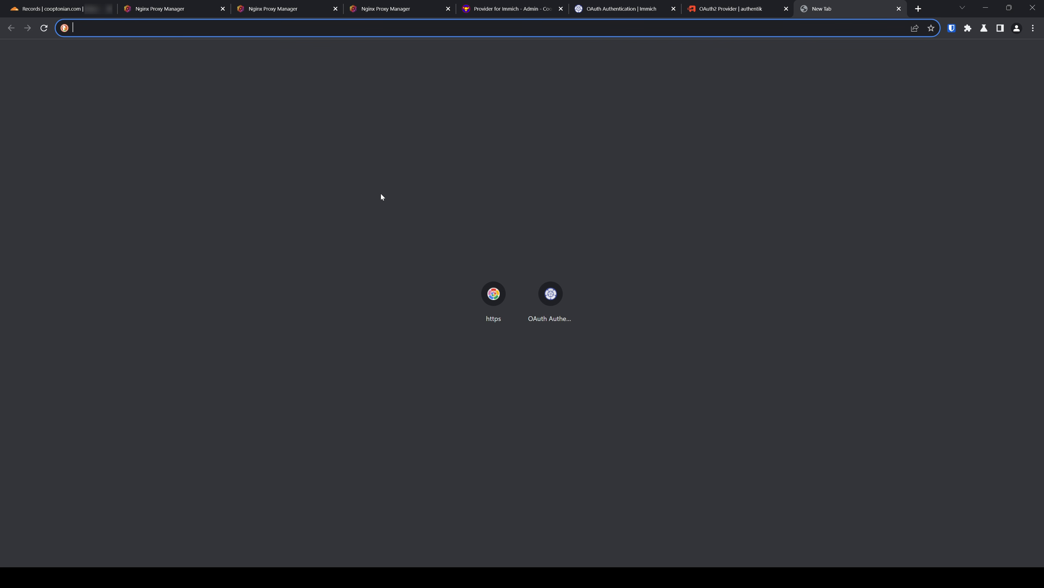
type("immich.")
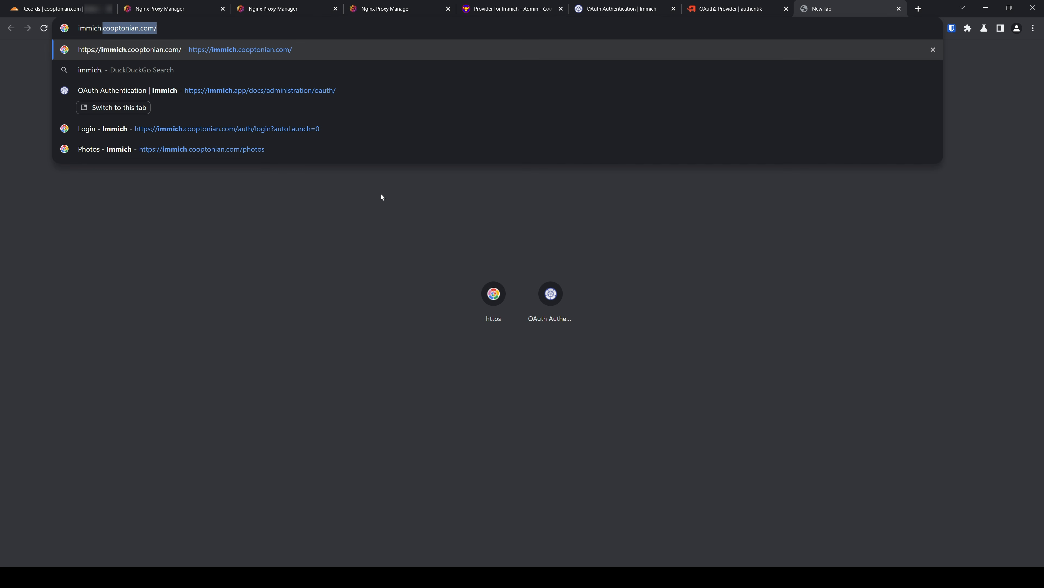
type("cooptonian.com/")
key("Return")
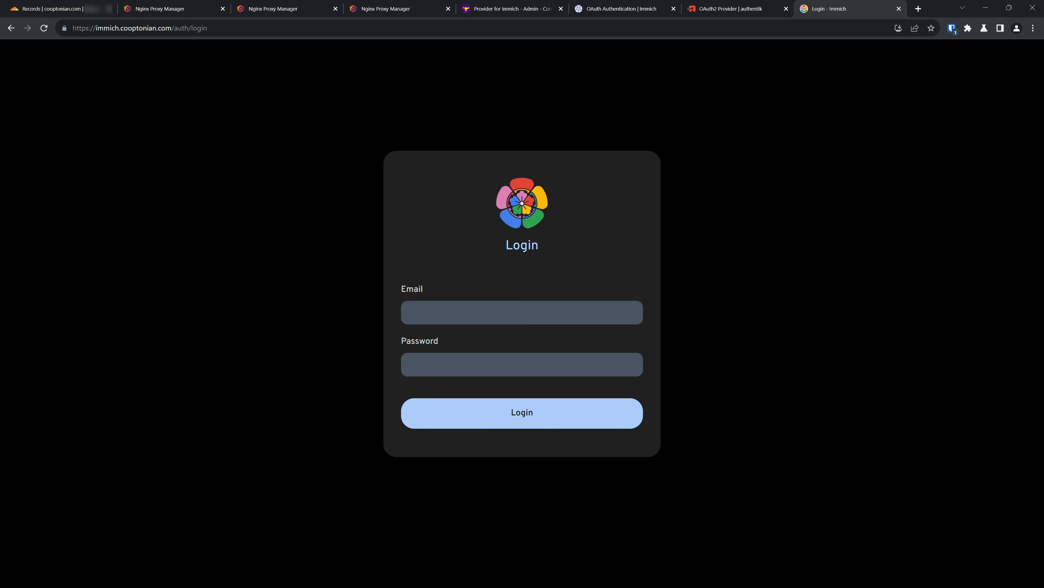
key("ctrl+shift+l")
key("Return")
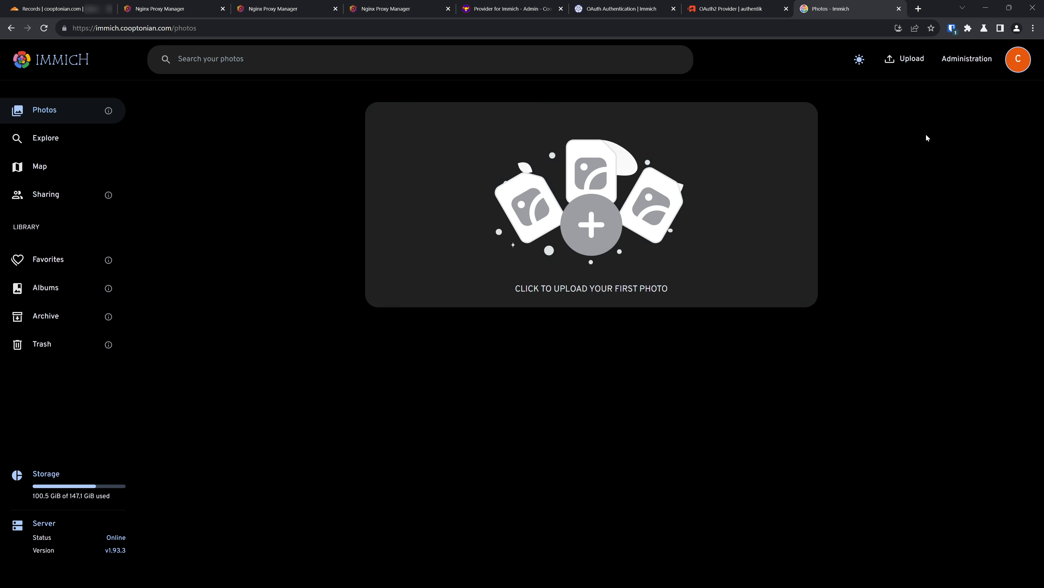
- Open Immich's administration system settings and expand the OAuth Authentication section
left_click(966, 62)
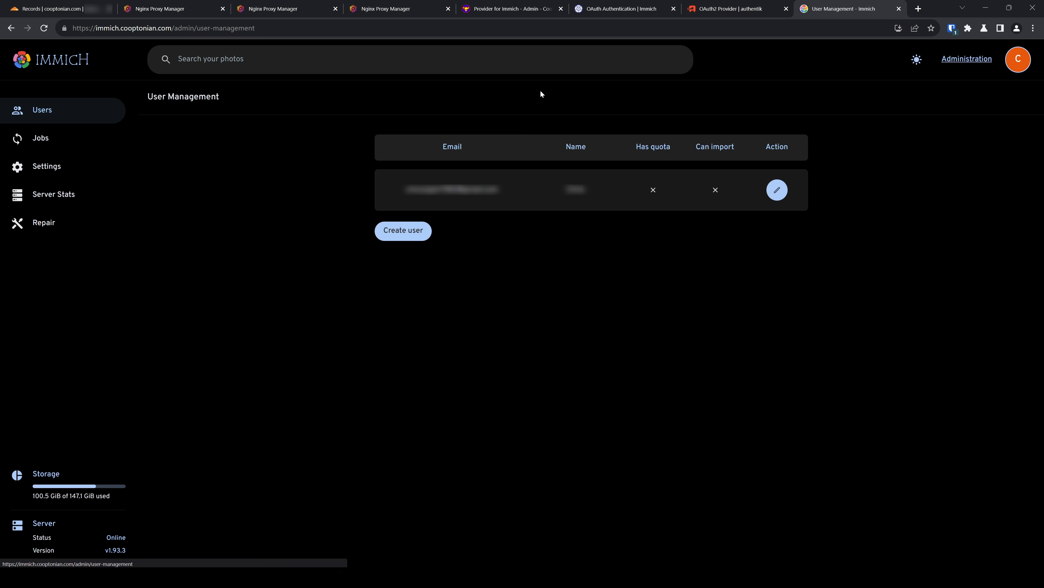
left_click(47, 171)
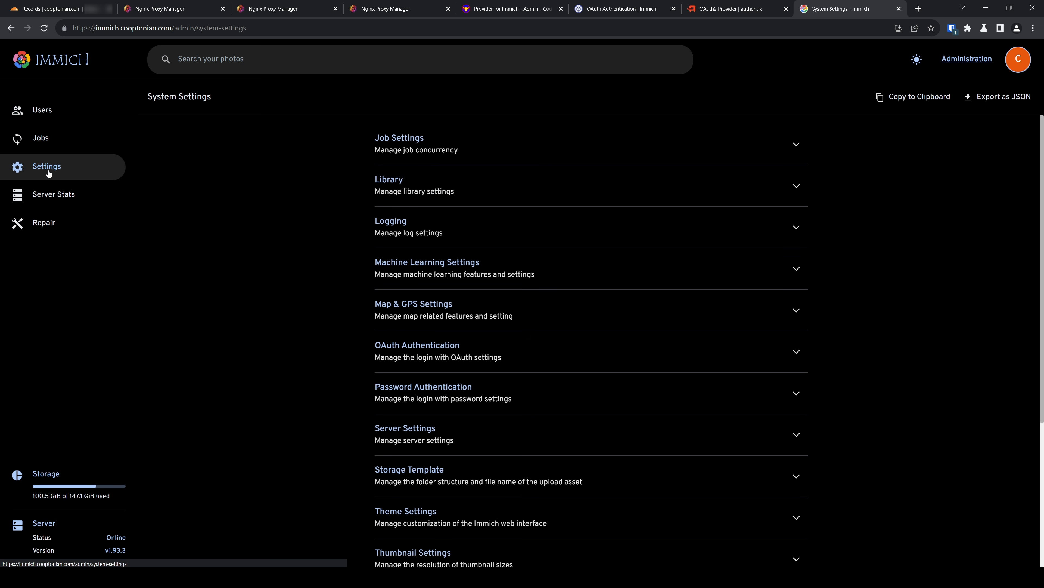
left_click(421, 350)
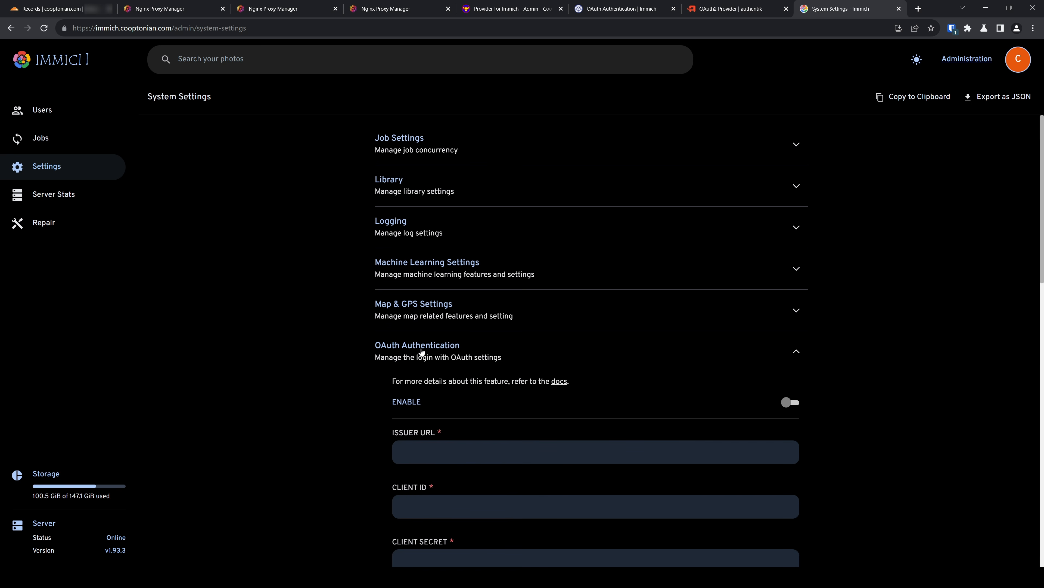
- Enable OAuth in Immich and set the issuer URL to the OpenID Configuration Issuer copied from authentik's Provider for Immich
scroll(421, 351, "down", 2)
scroll(421, 351, "down", 3)
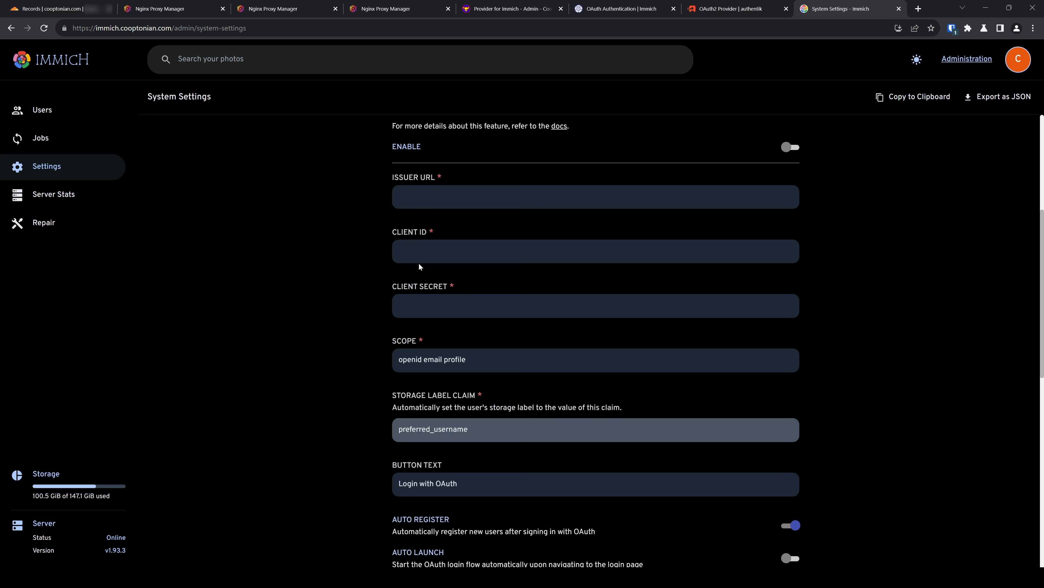
left_click(509, 13)
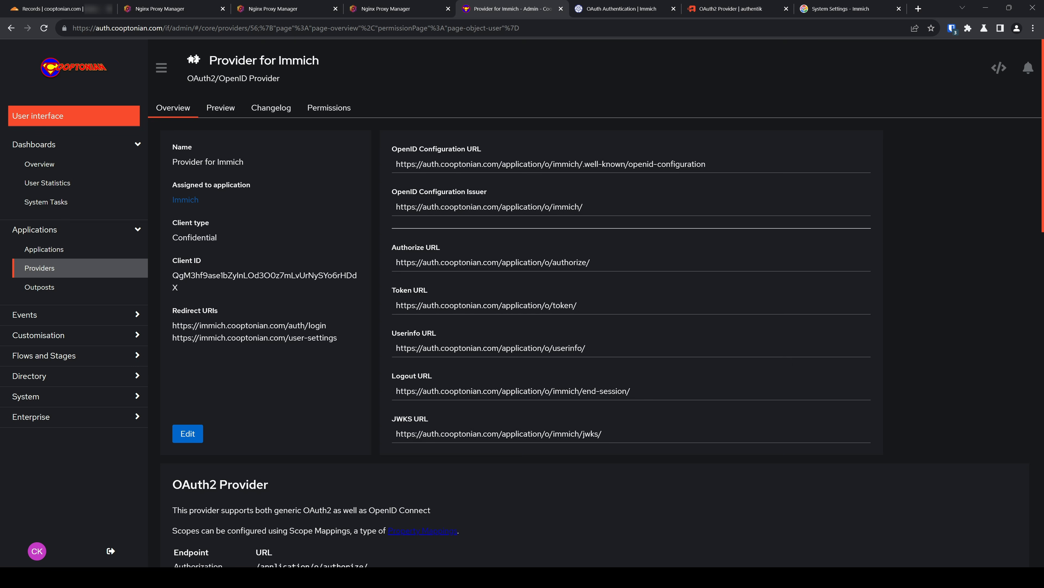
left_click_drag(396, 206, 584, 206)
key("ctrl+c")
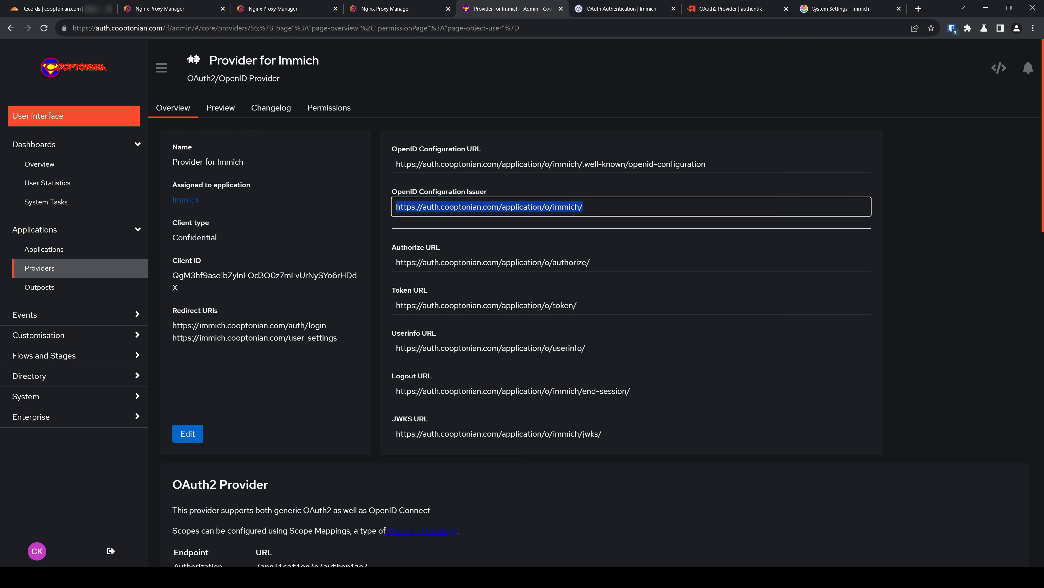
left_click_drag(828, 12, 604, 10)
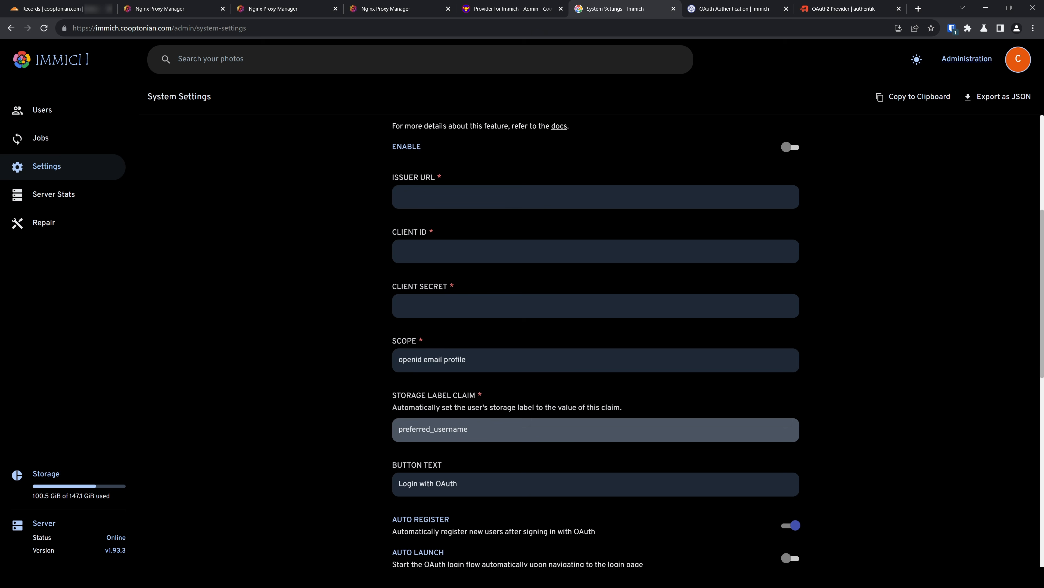
left_click(789, 146)
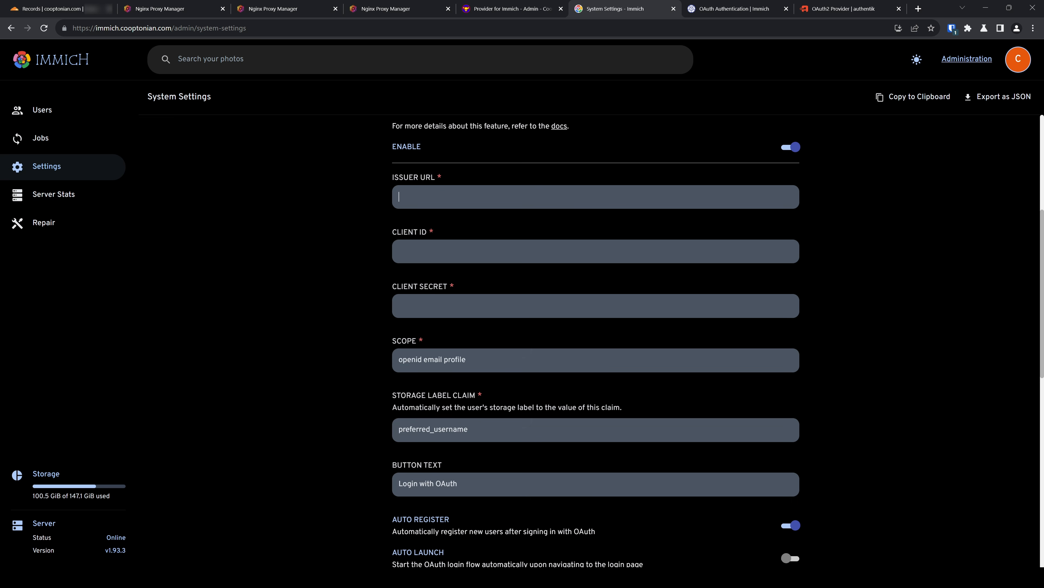
key("ctrl+v")
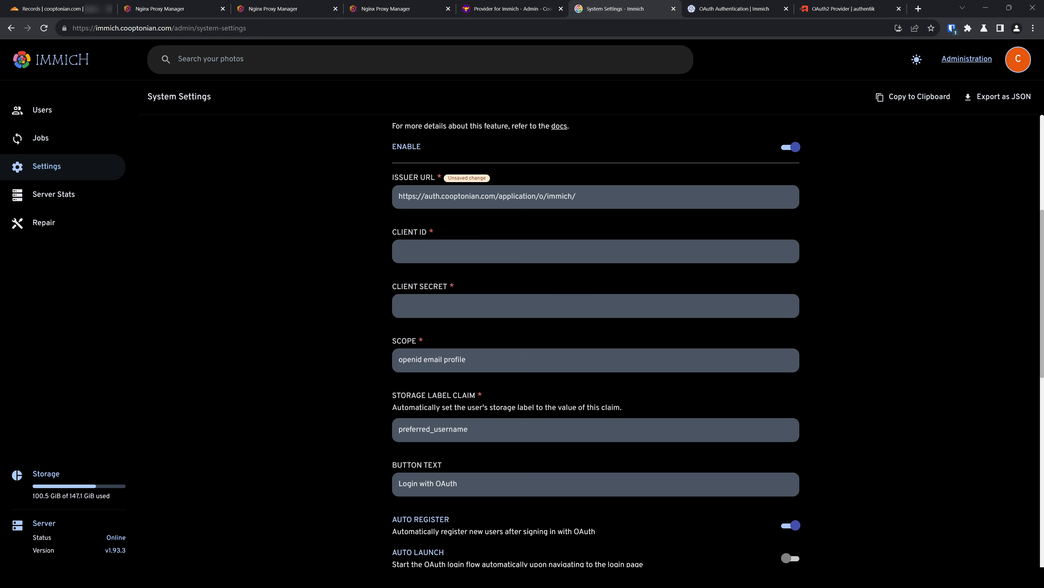
- Copy the Client ID from authentik's Provider for Immich and paste it into Immich's OAuth Client ID
left_click(514, 10)
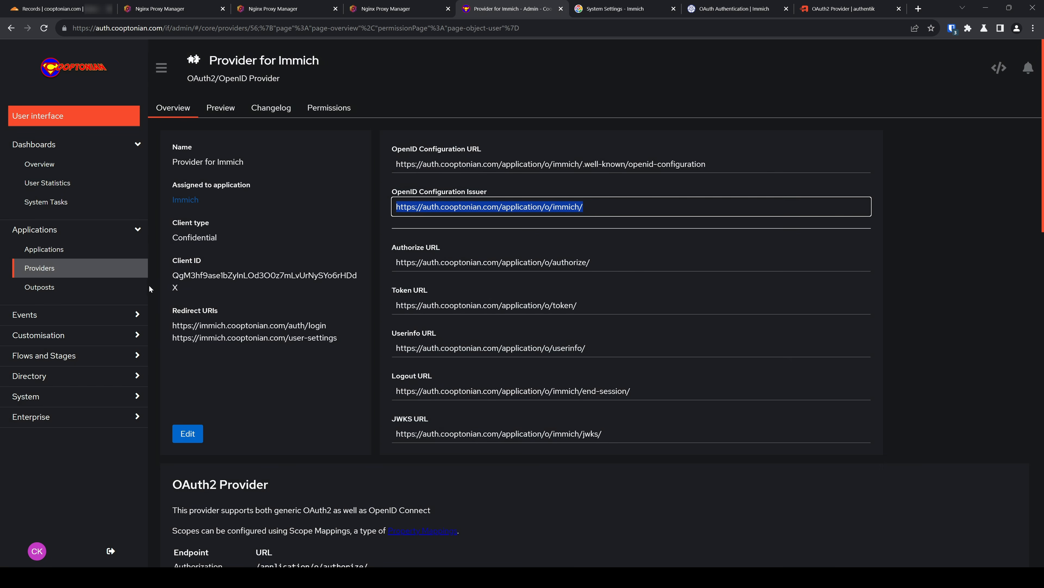
double_click(180, 289)
key("ctrl+c")
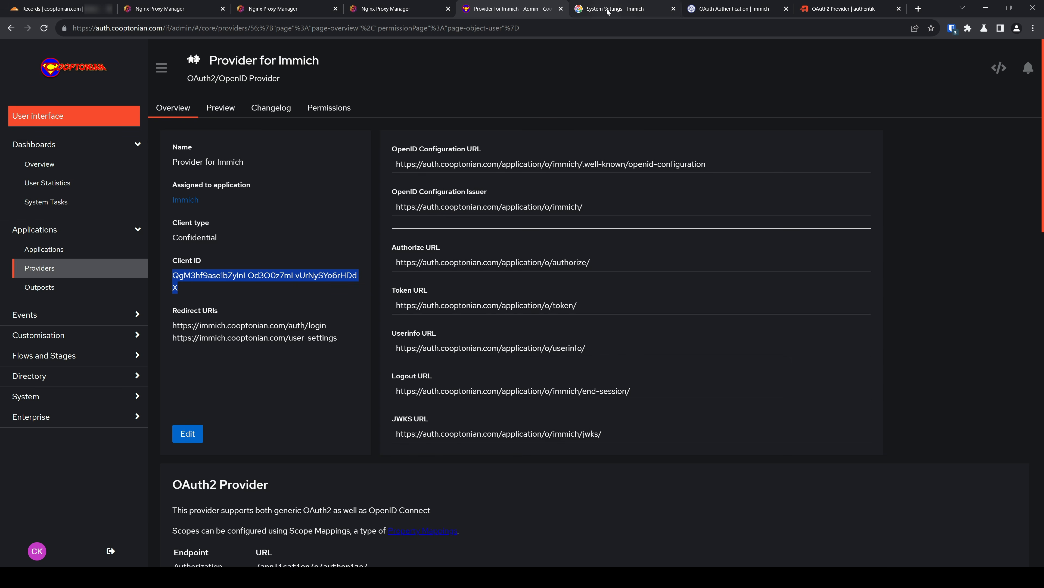
left_click(615, 9)
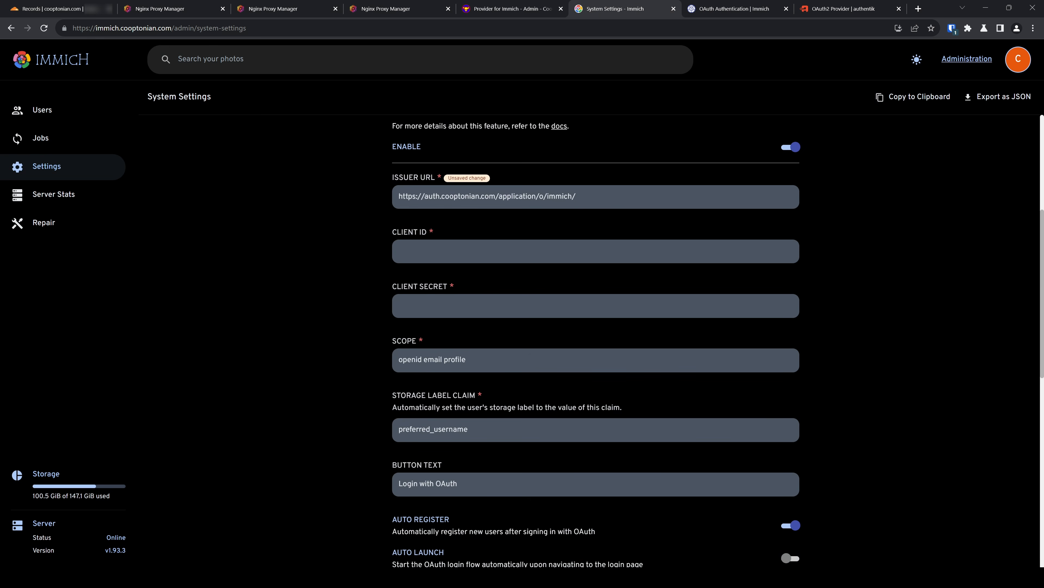
key("ctrl+v")
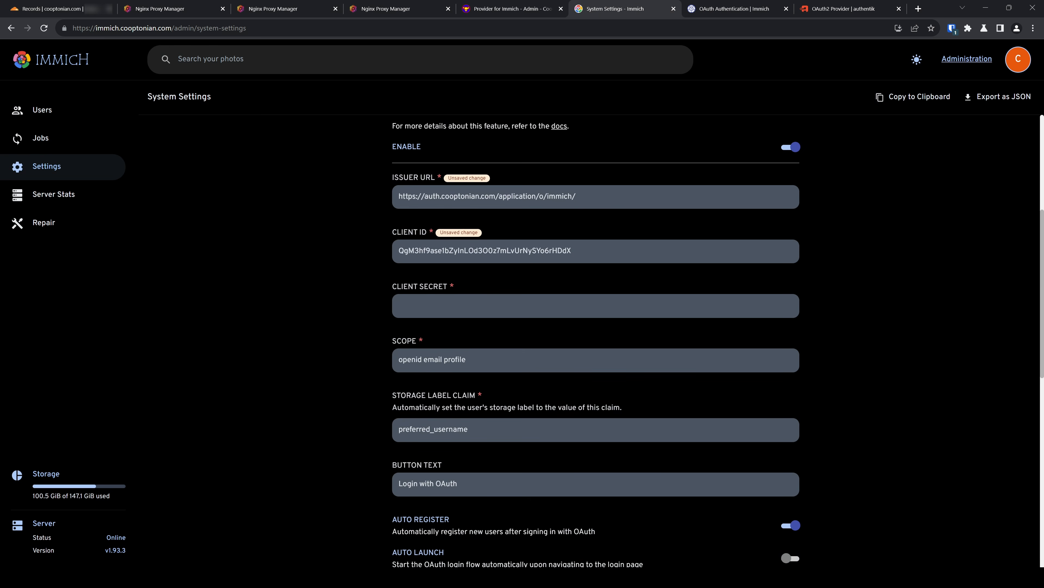
- Copy the Client Secret from authentik's Provider for Immich into Immich's Client Secret and save the OAuth settings
left_click(512, 12)
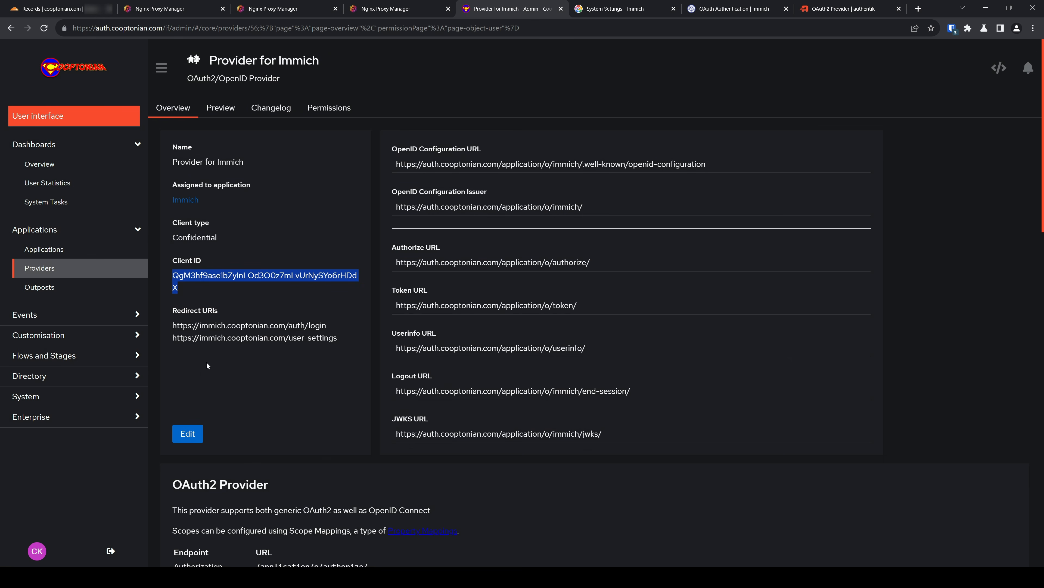
left_click(191, 437)
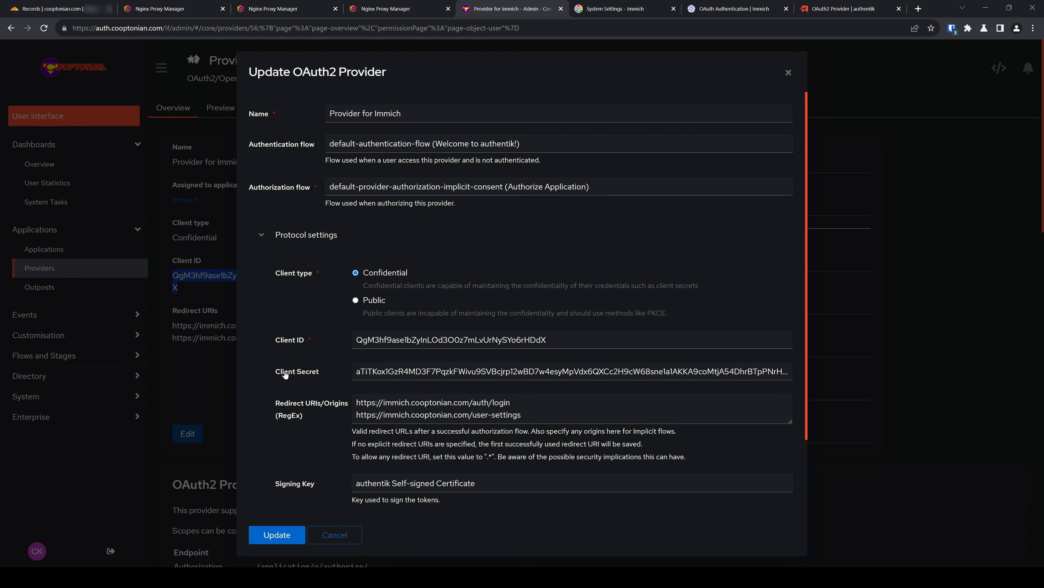
left_click_drag(275, 371, 334, 374)
left_click(373, 371)
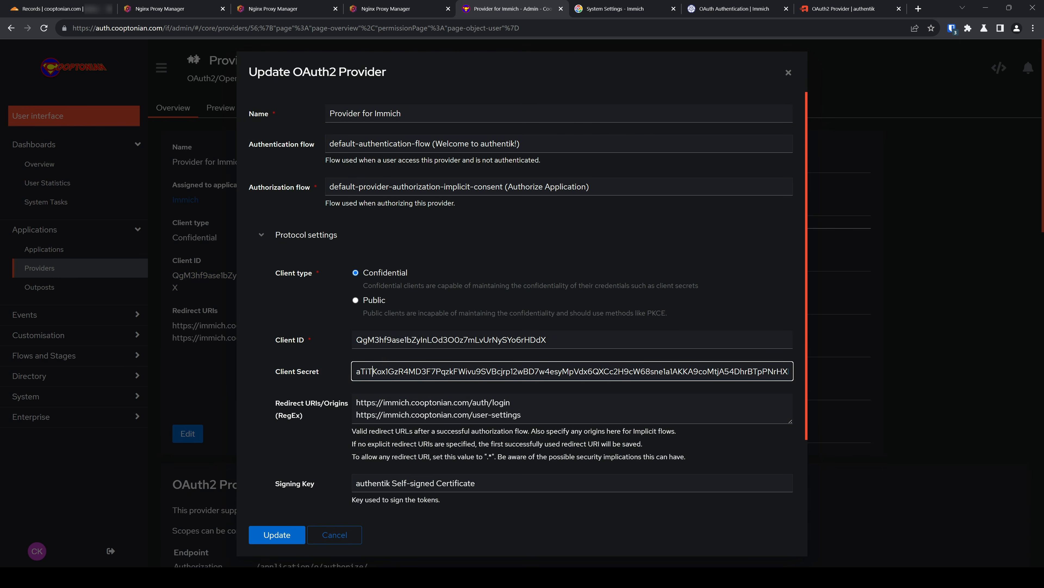
key("ctrl+a")
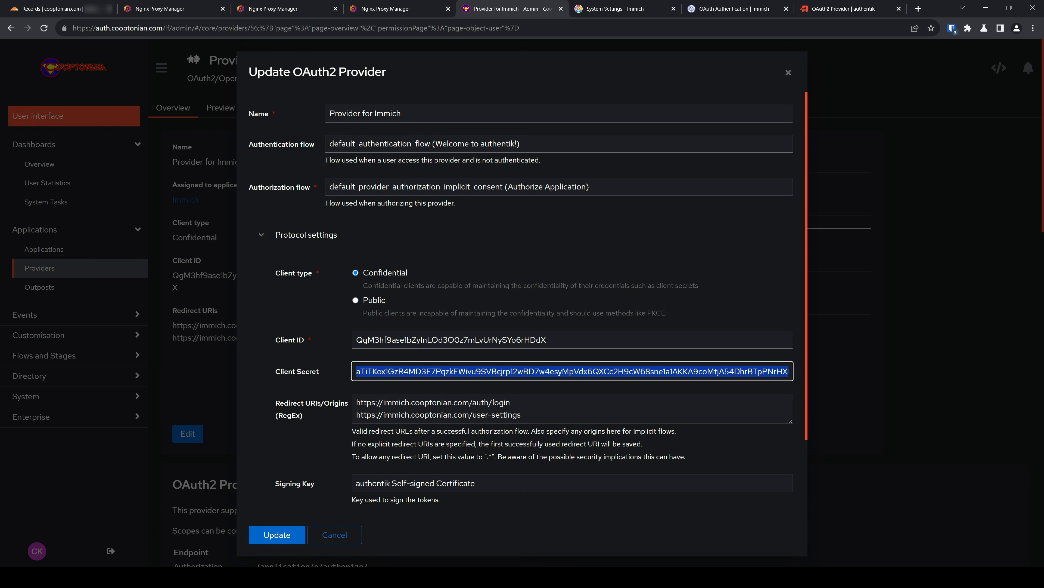
left_click(336, 531)
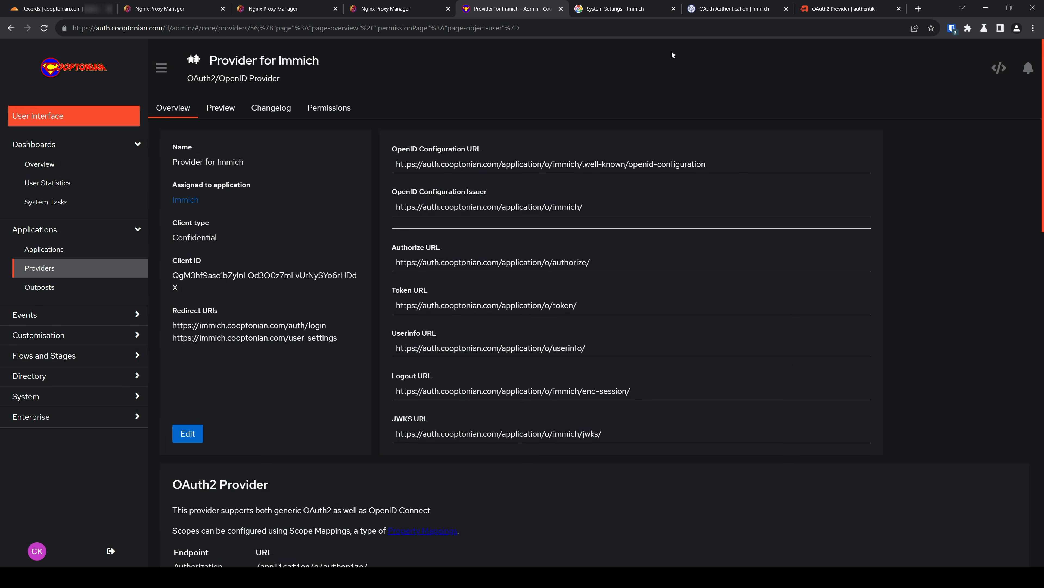
left_click(611, 15)
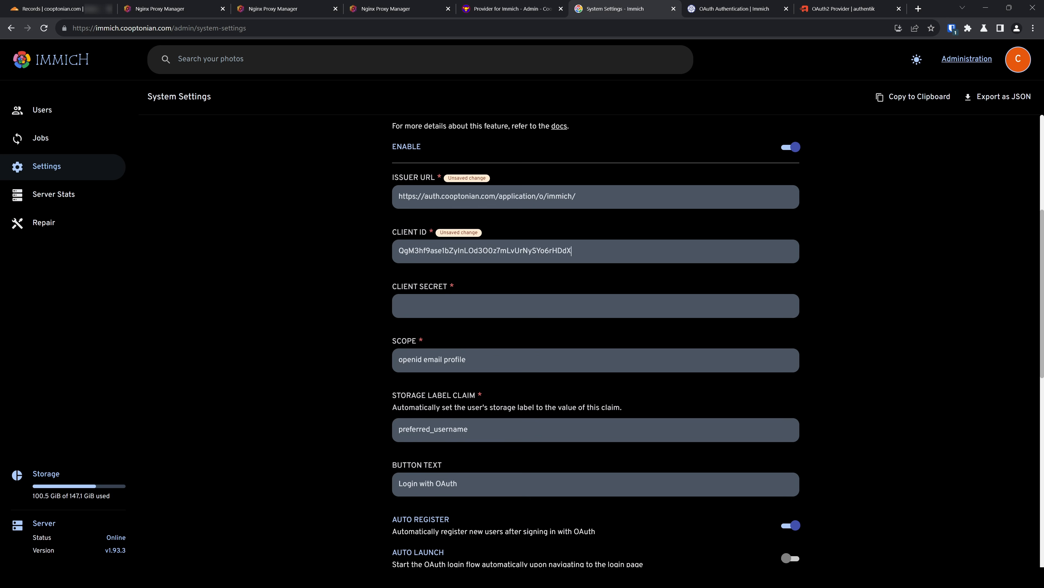
key("ctrl+v")
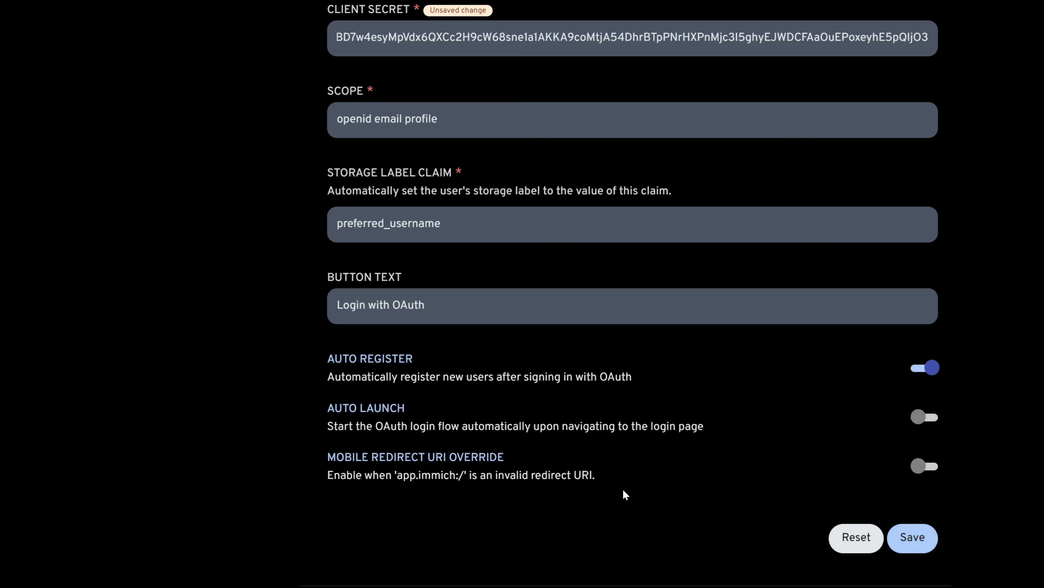
left_click(916, 542)
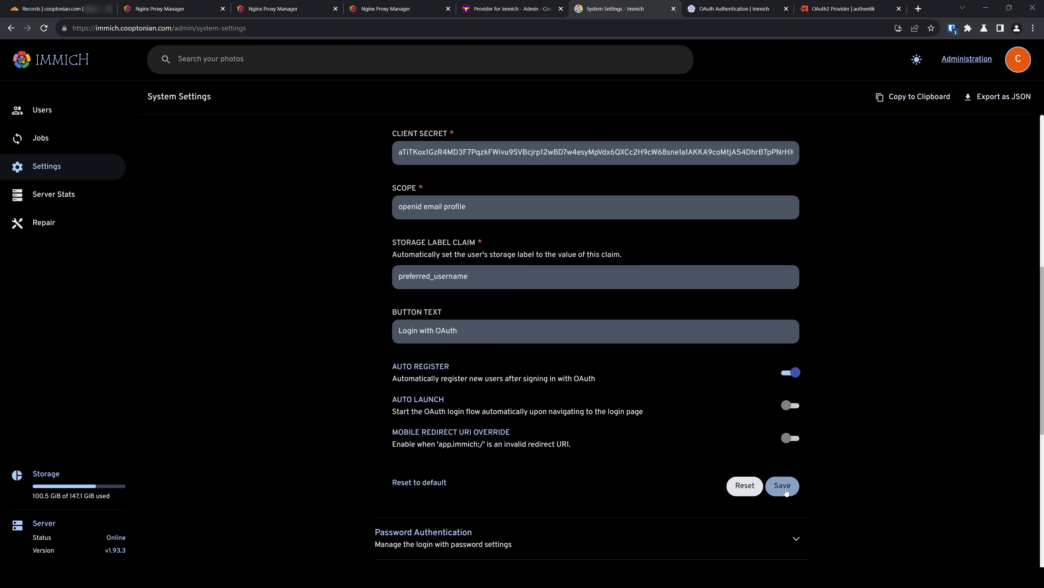
- Open immich.cooptonian.com in a private browser window and start the OAuth login
key("ctrl+shift+n")
type("immich")
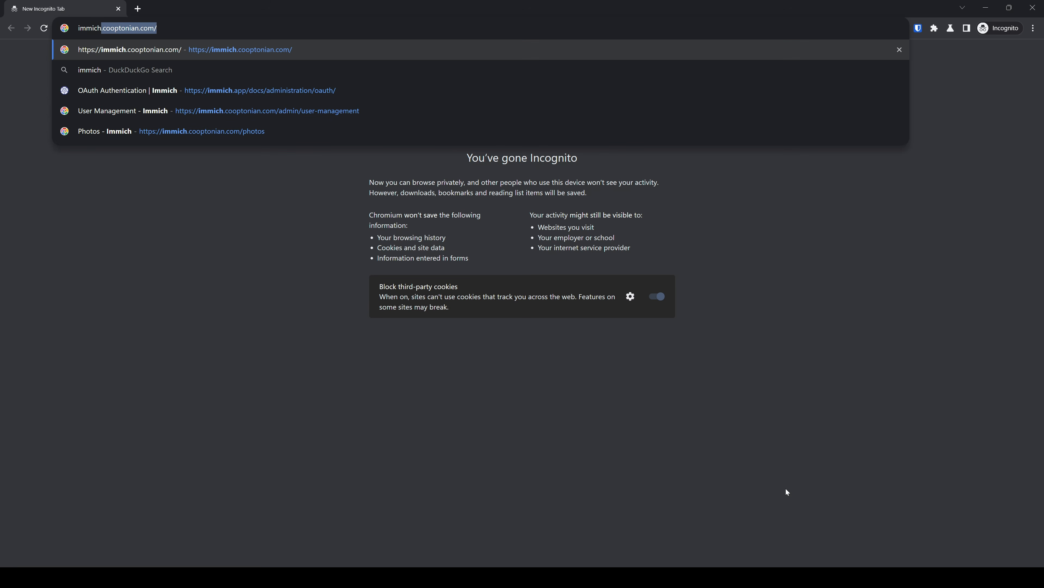
key("Return")
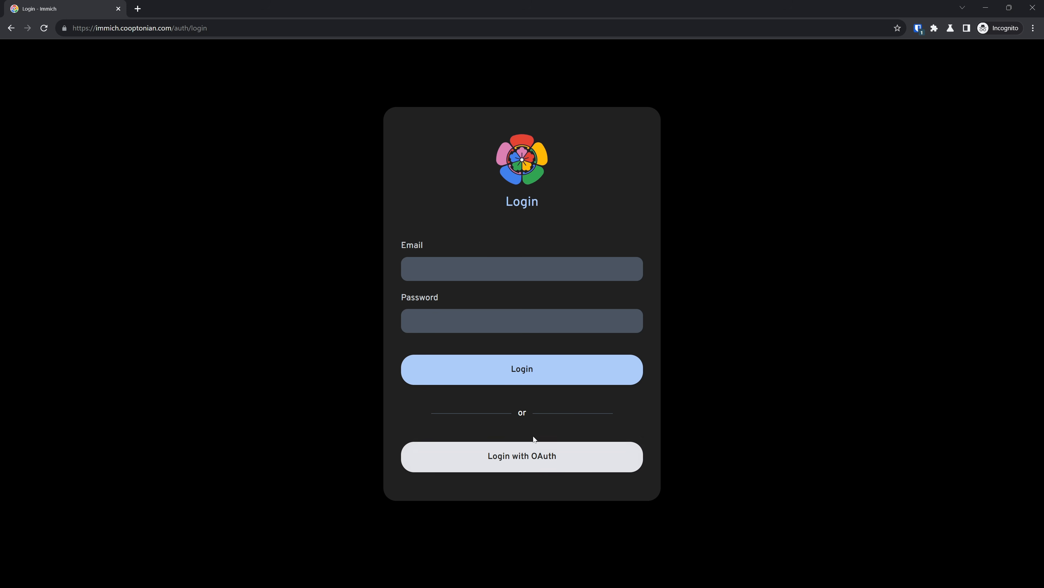
left_click(521, 460)
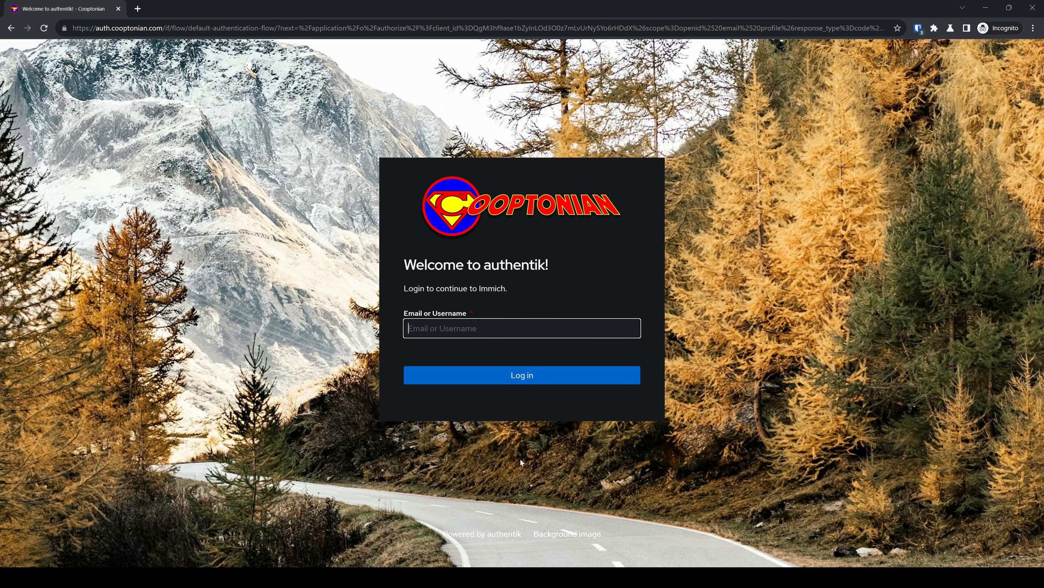
- Sign in to authentik with the username, account password and authentication code to continue to Immich
type("CKent")
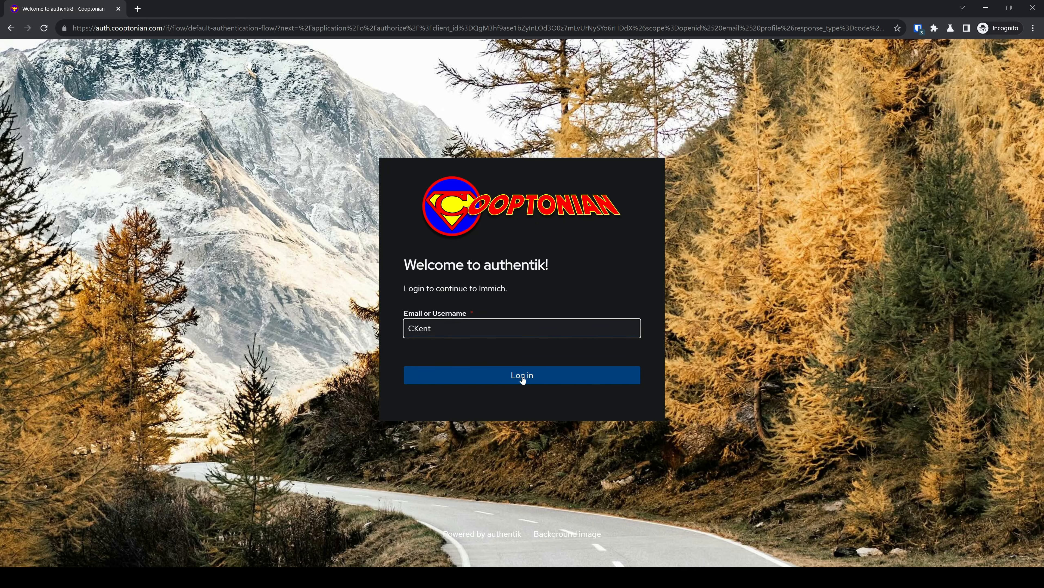
left_click(522, 375)
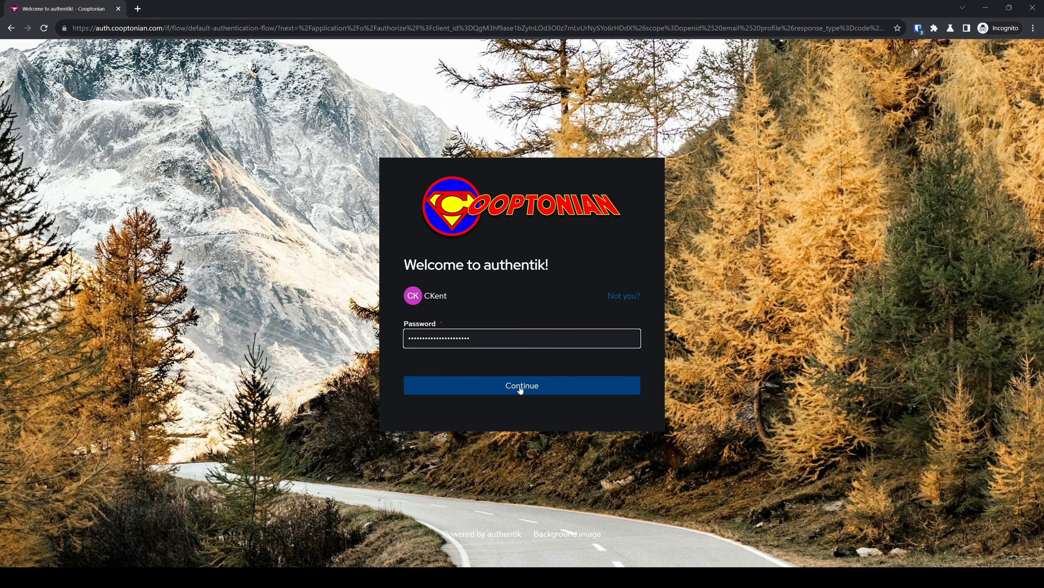
left_click(520, 390)
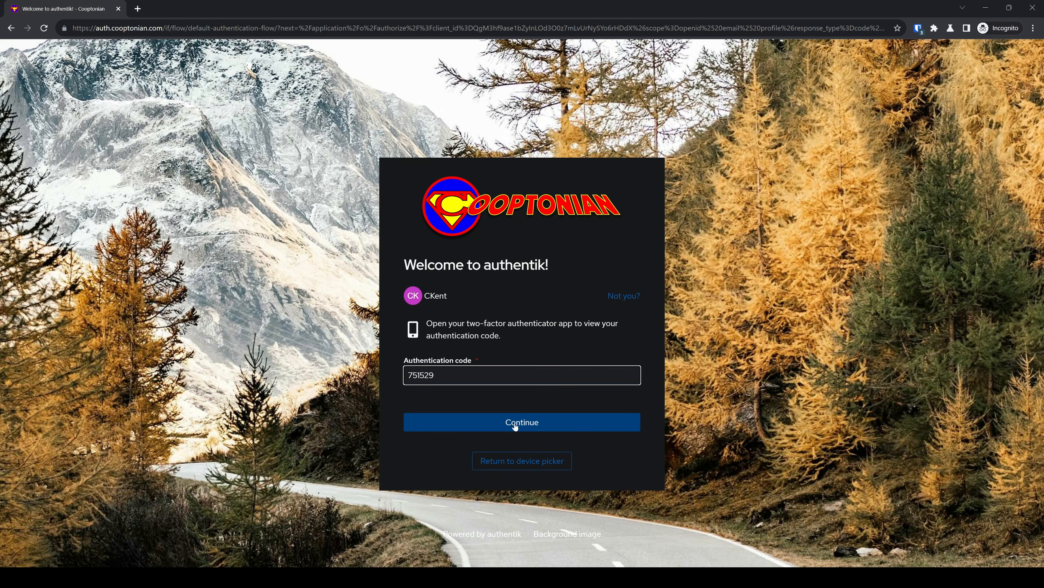
left_click(515, 424)
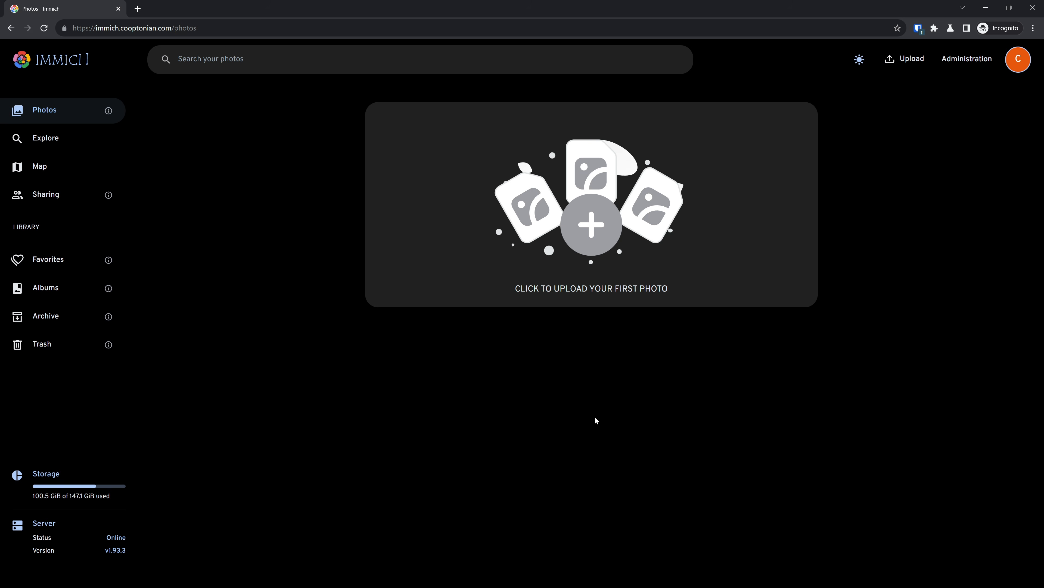
- Replace the private browser window with a fresh one, open auth.cooptonian.com, and log in to authentik
left_click(1033, 11)
key("ctrl+shift+n")
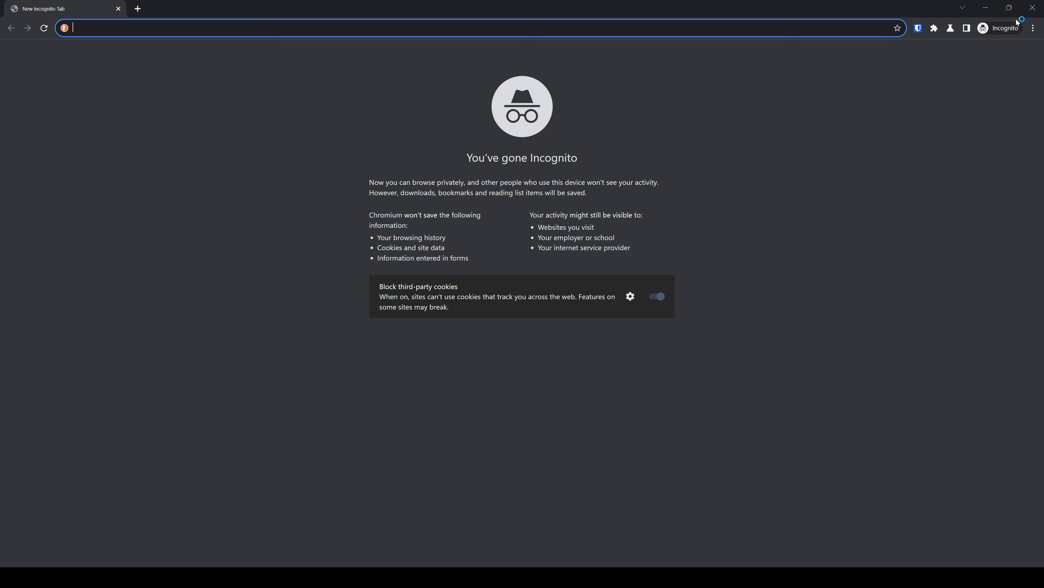
type("auth.cooptonian.com/")
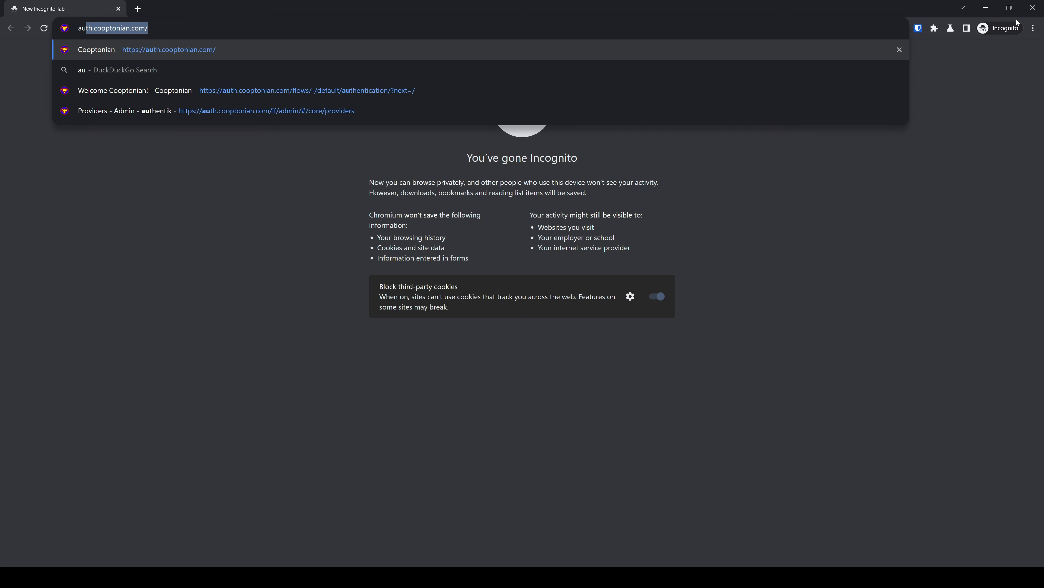
key("Return")
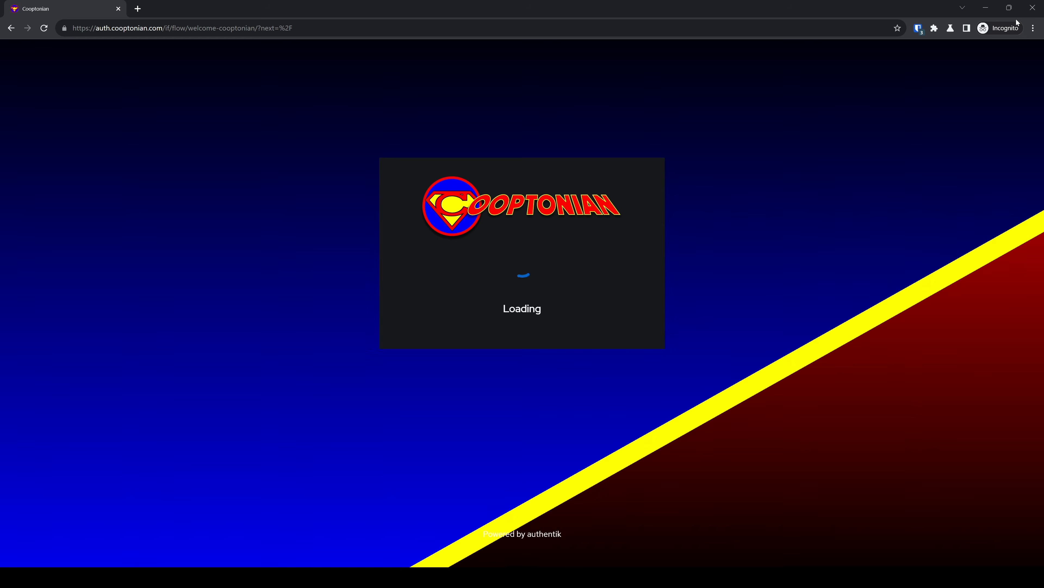
key("Return")
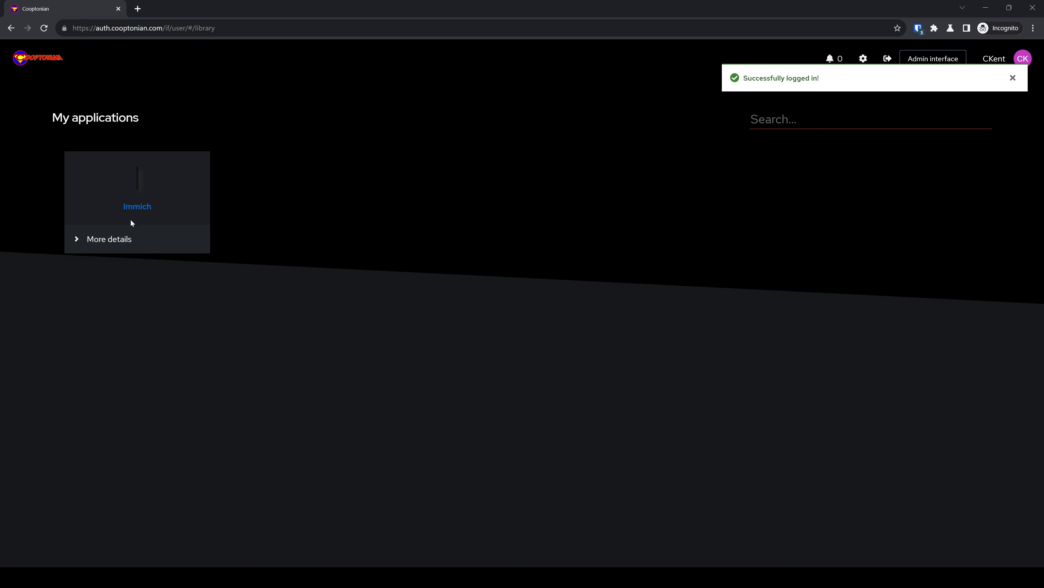
- Launch Immich from authentik's My applications page and log in with OAuth
left_click(138, 207)
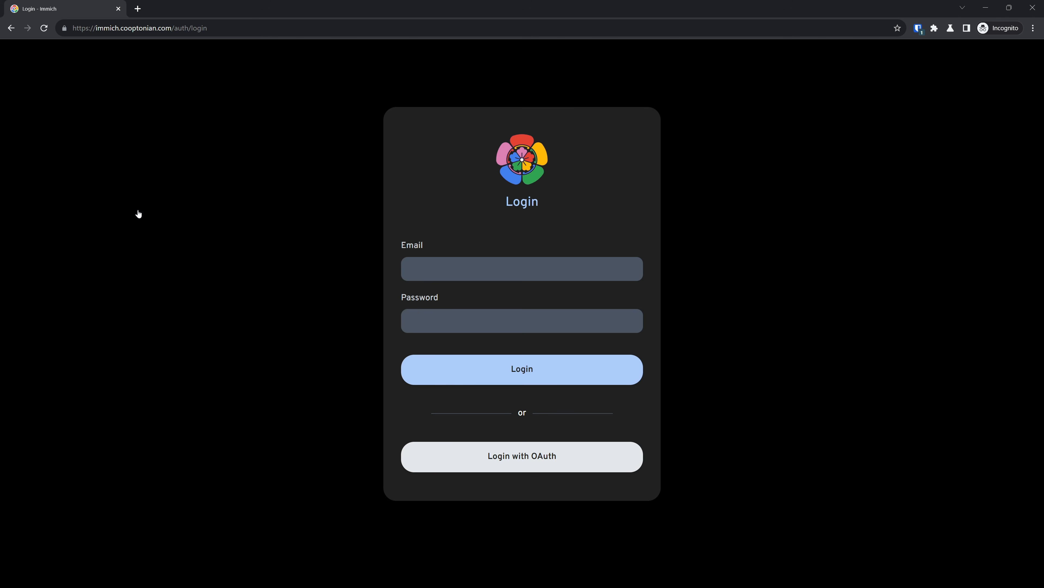
left_click(493, 450)
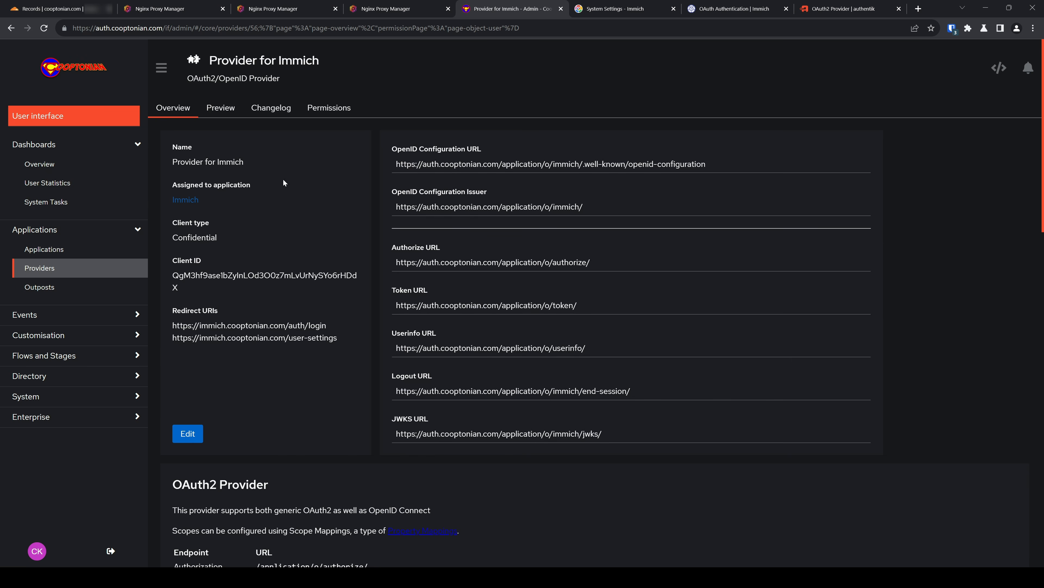
- Start a new application with authentik's Application Wizard, name it Netdata, and continue to the provider type selection
left_click(71, 257)
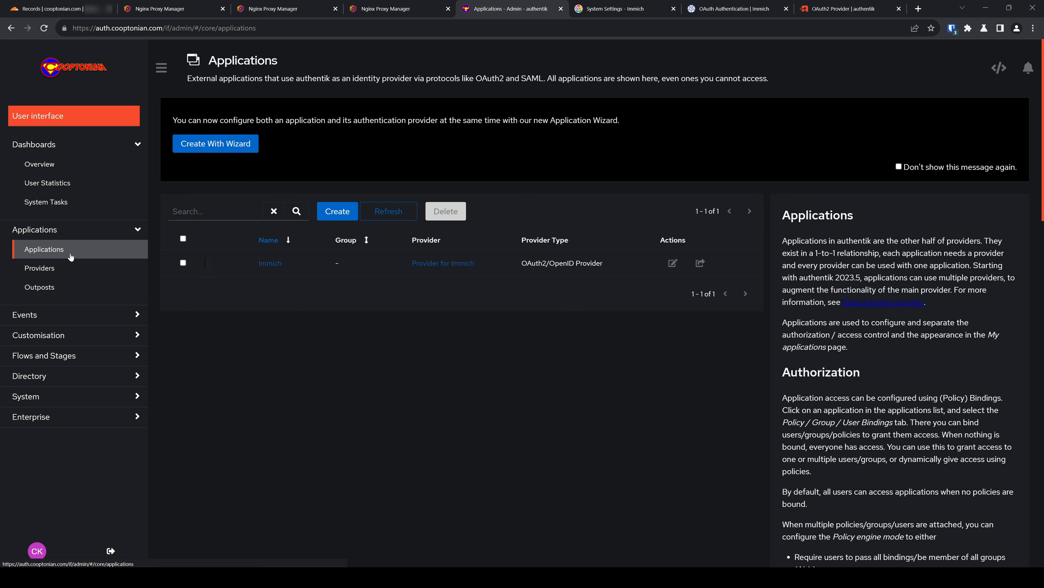
left_click(219, 151)
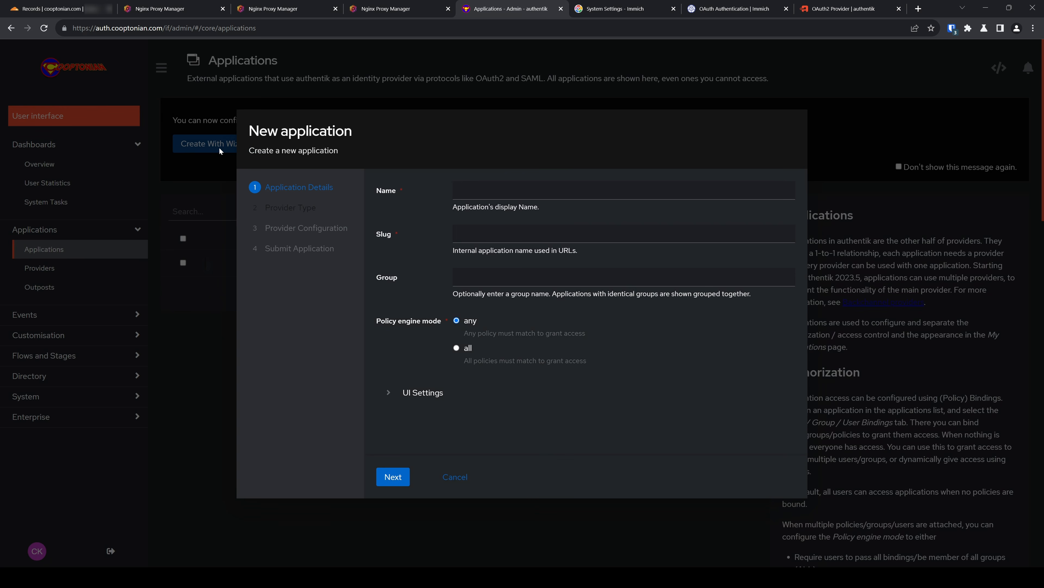
left_click(457, 190)
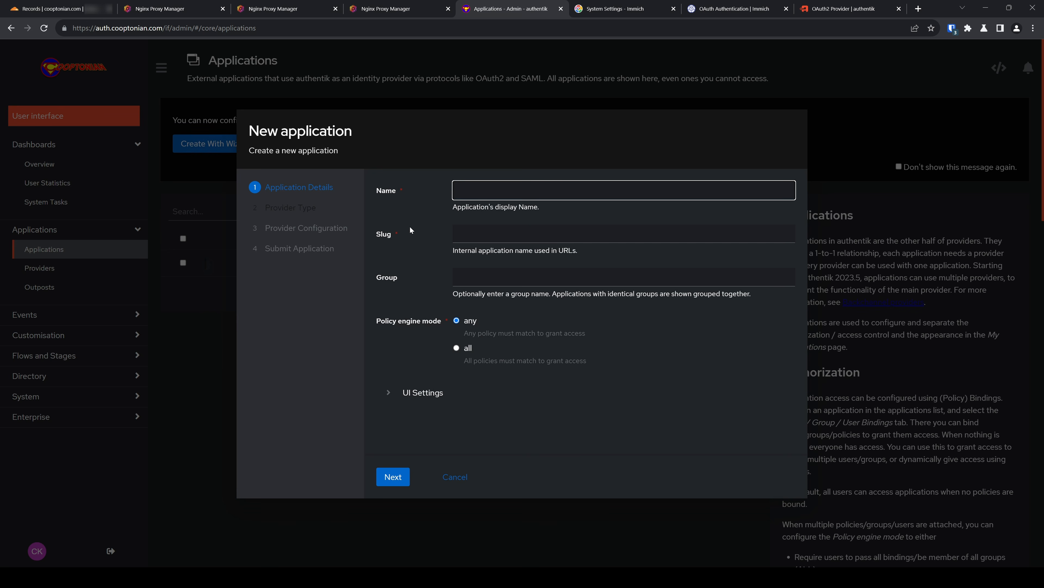
type("Netdata")
left_click(392, 476)
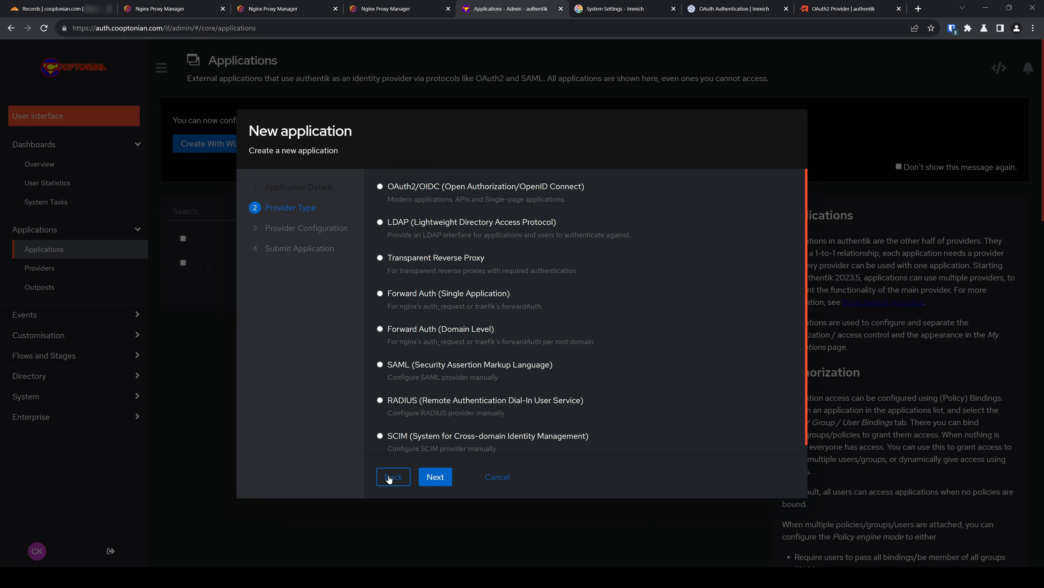
- Choose Forward Auth (Single Application) for Netdata, with default-authentication-flow for authentication and default-provider-authorization-implicit-consent for authorization
left_click(380, 294)
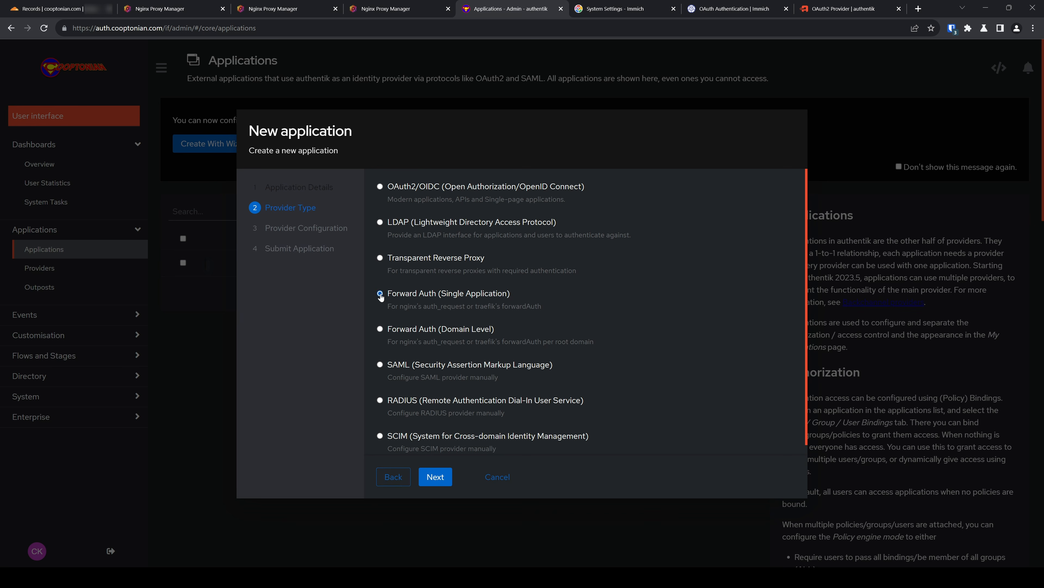
left_click(428, 476)
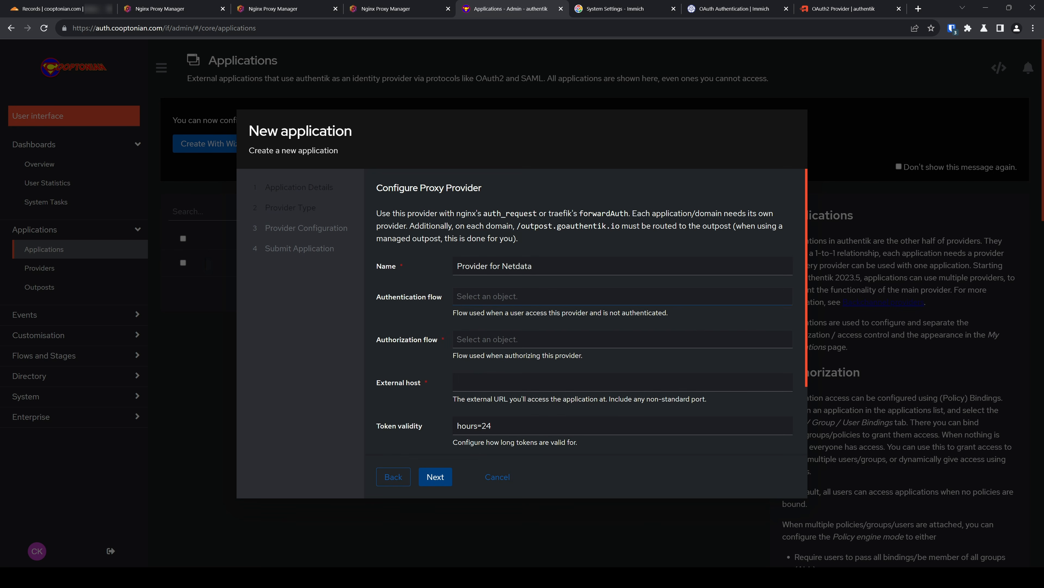
left_click(493, 296)
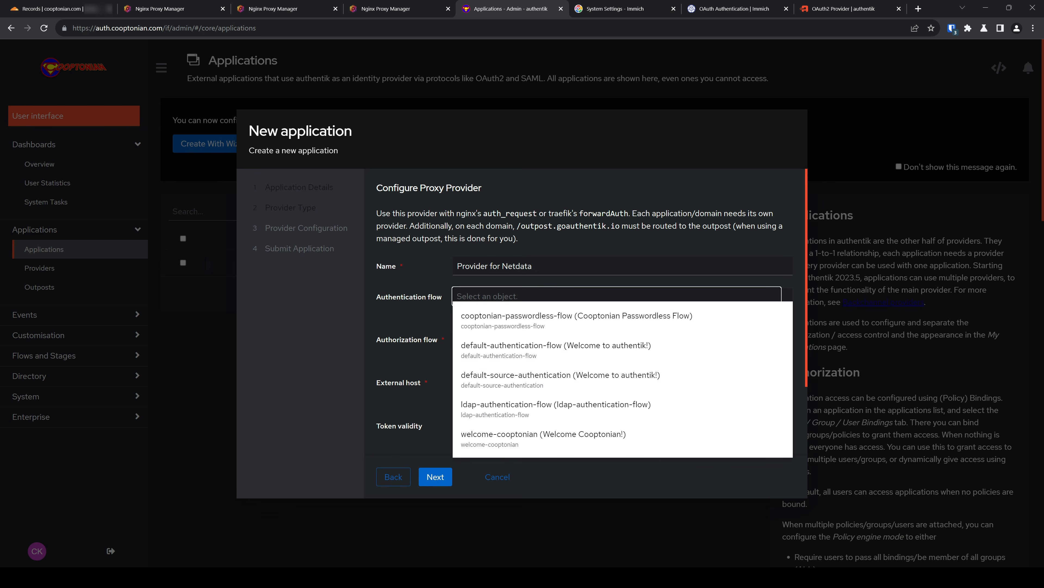
left_click(491, 353)
left_click(493, 339)
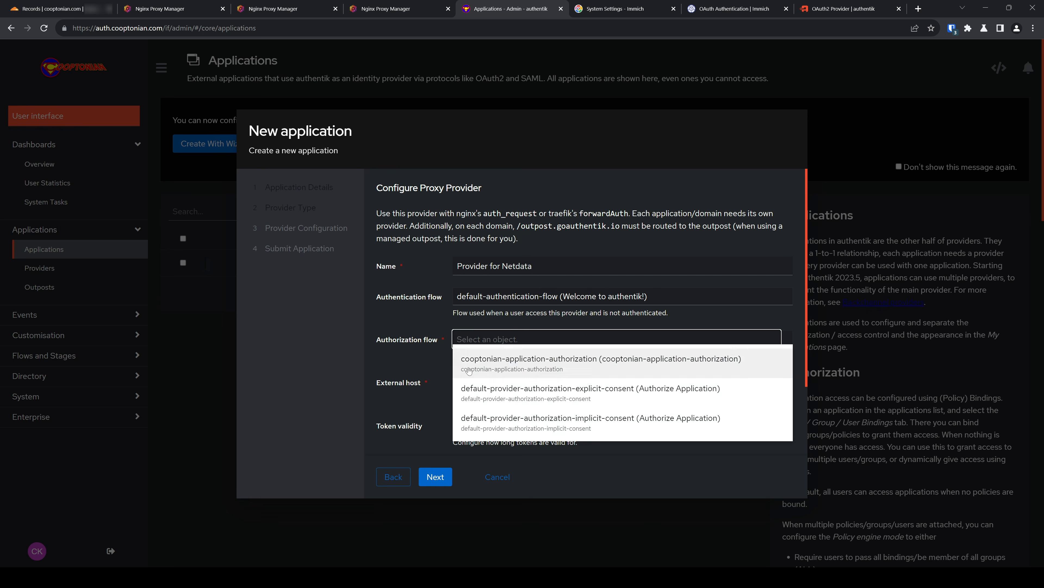
left_click(496, 424)
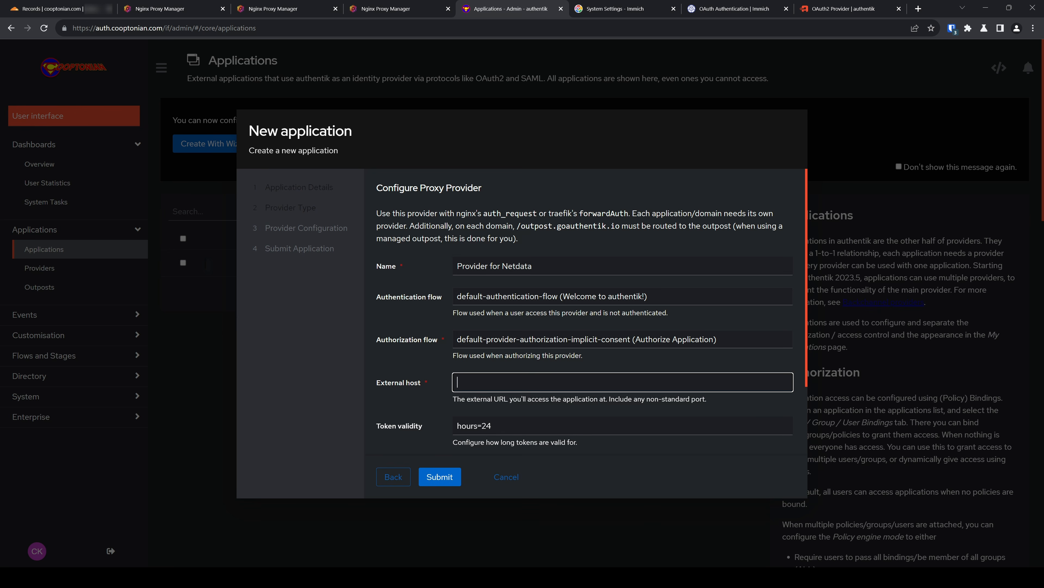
type("https://netdata.cooptonian.com")
scroll(584, 329, "down", 2)
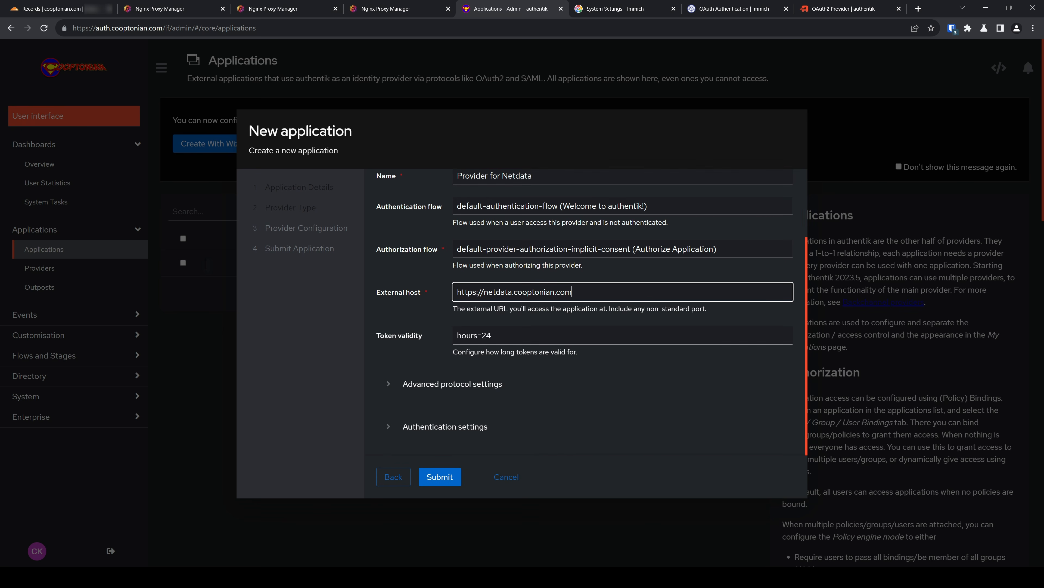
left_click(443, 477)
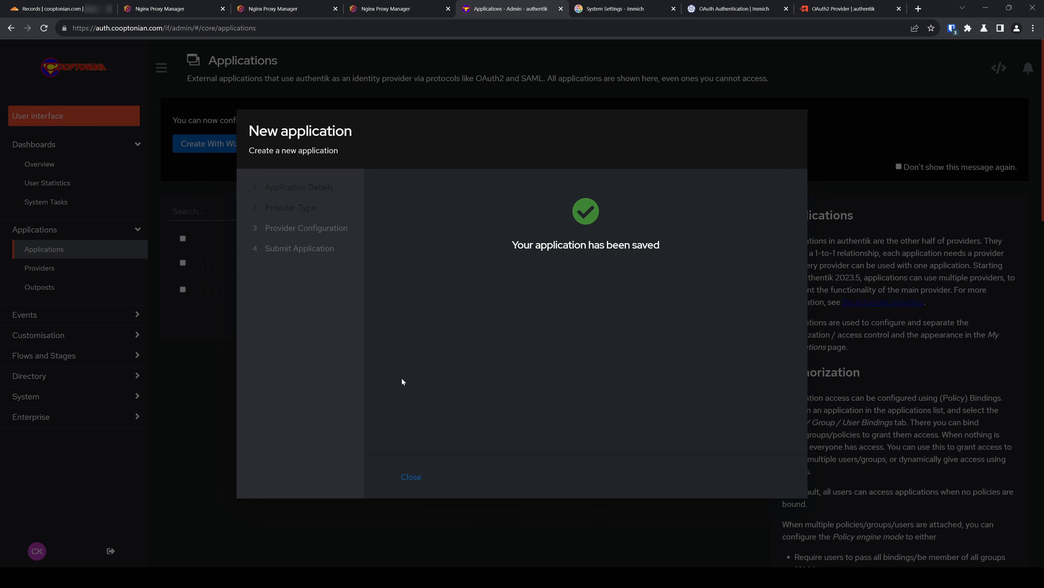
left_click(411, 477)
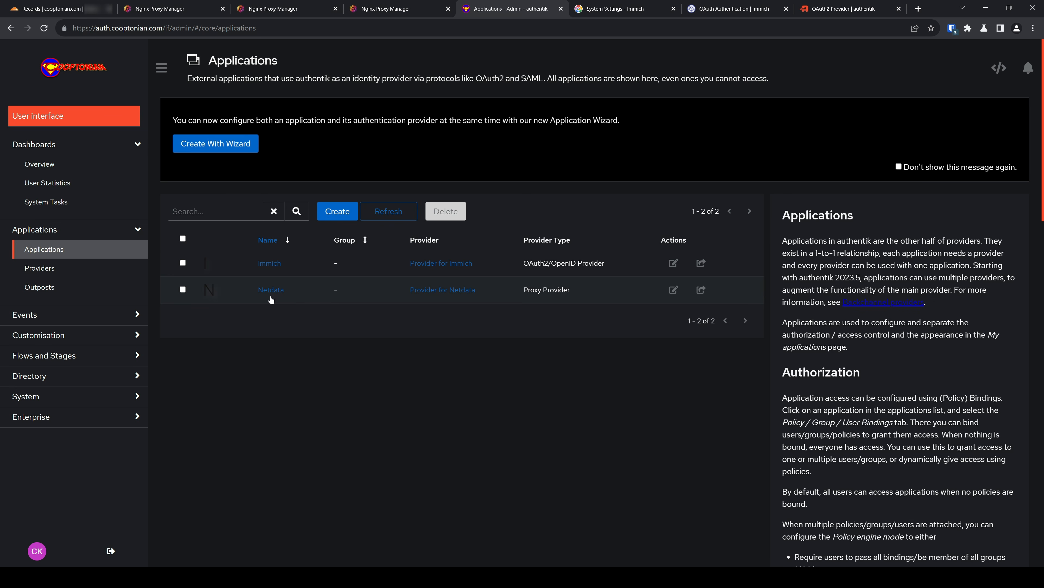
- Edit the authentik Embedded Outpost and add Netdata to its selected applications
left_click(48, 288)
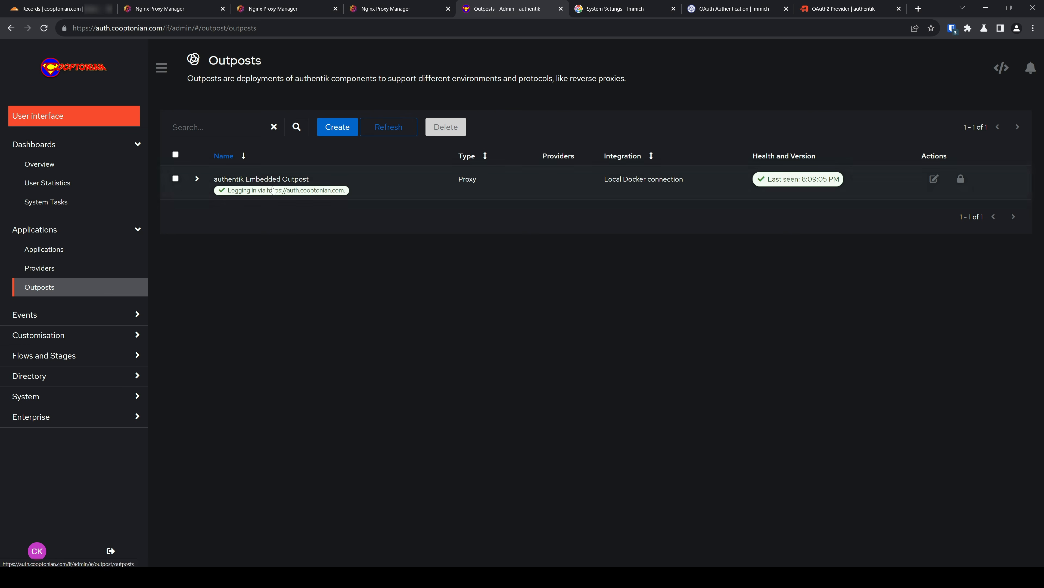
left_click(934, 180)
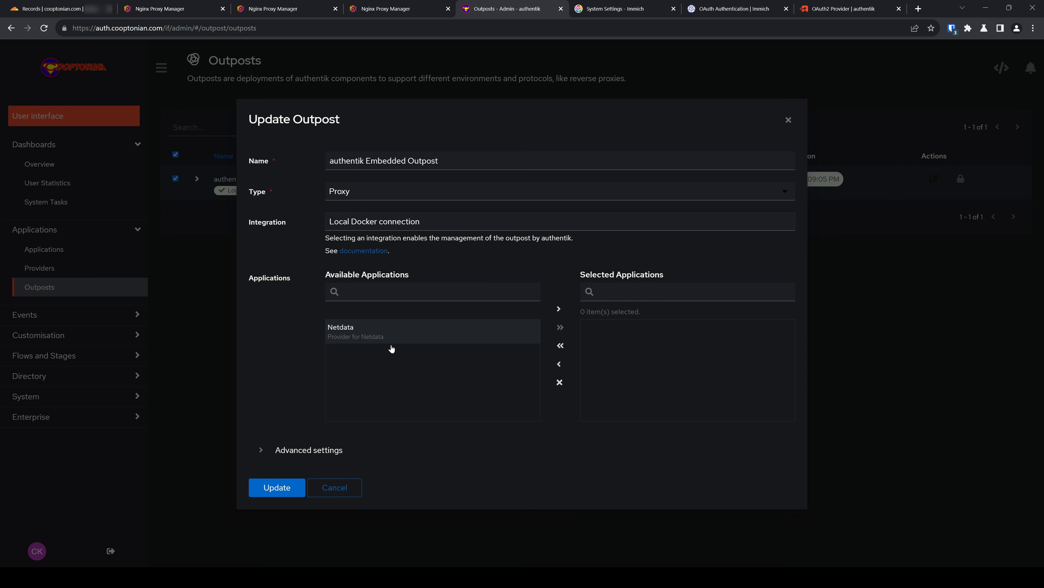
left_click(373, 334)
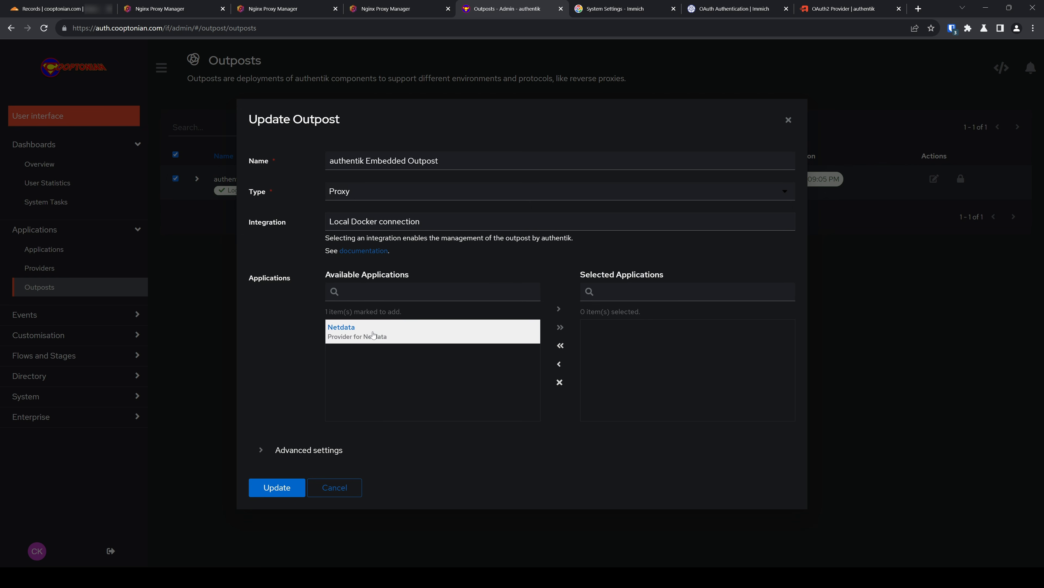
left_click(560, 309)
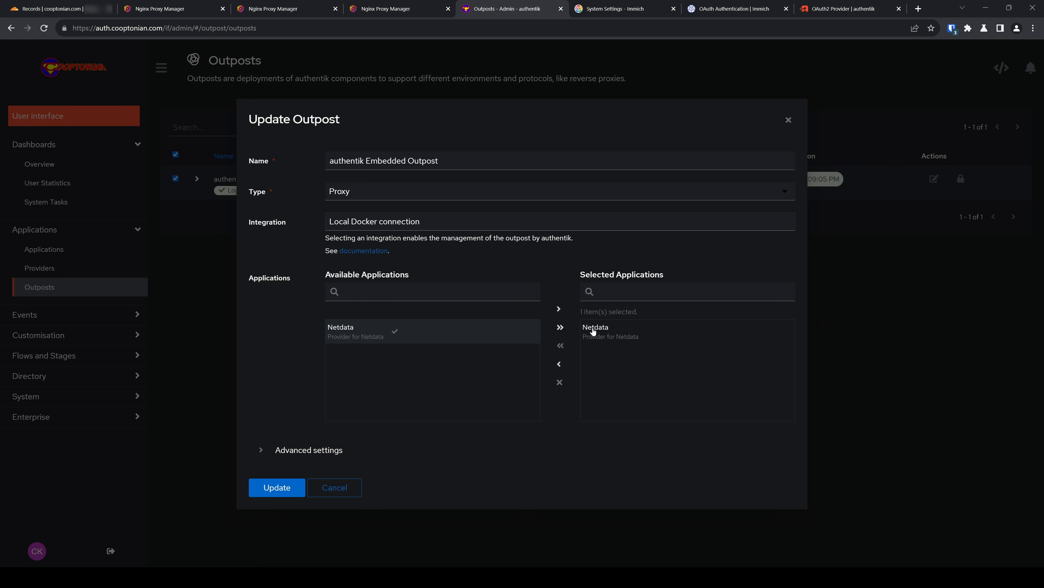
- Check the authentik_host value in the outpost's advanced configuration and save the outpost update
left_click(261, 451)
scroll(457, 467, "down", 5)
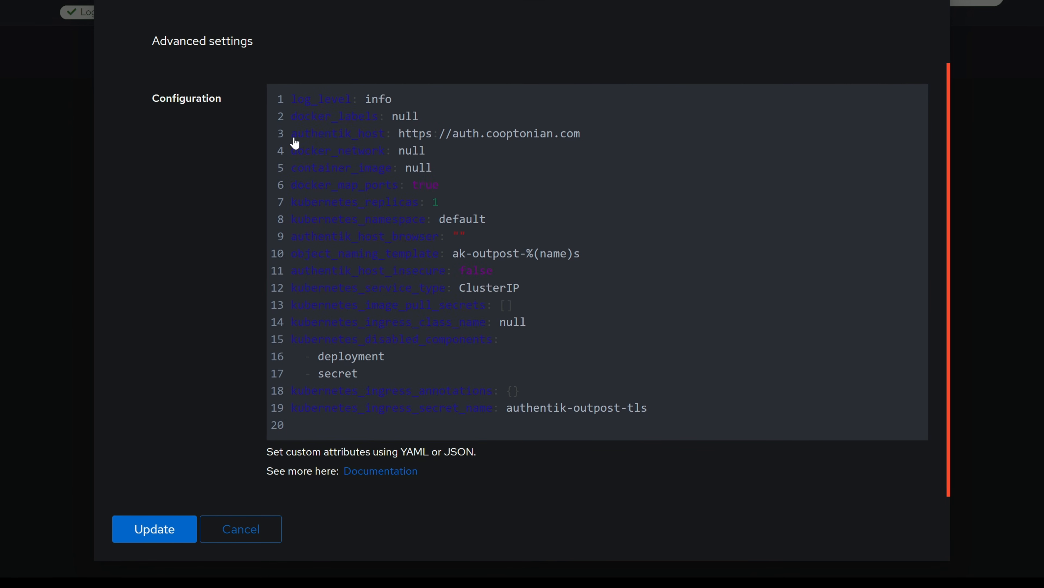
left_click_drag(346, 229, 413, 228)
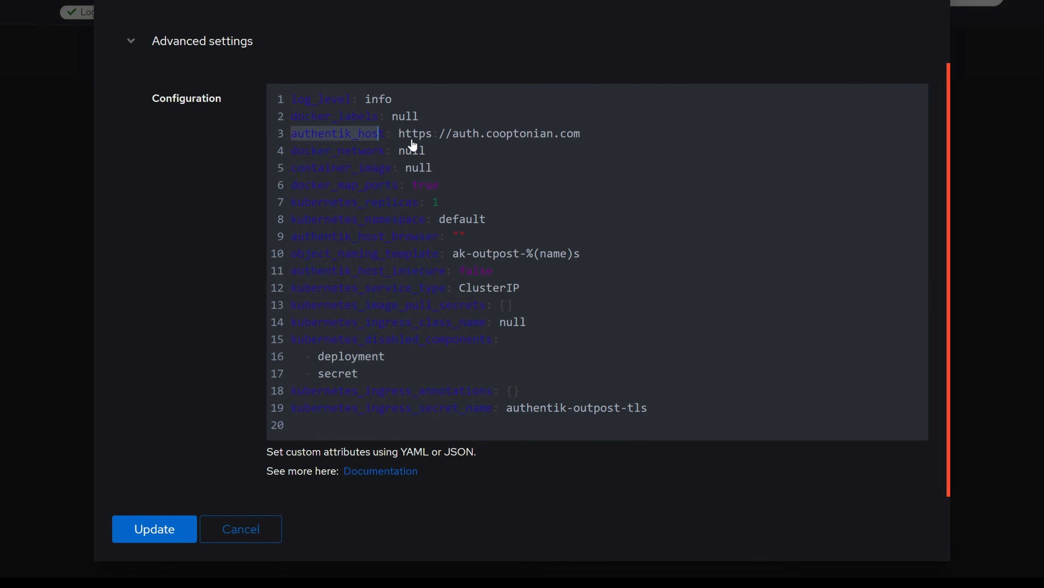
left_click_drag(399, 139, 581, 135)
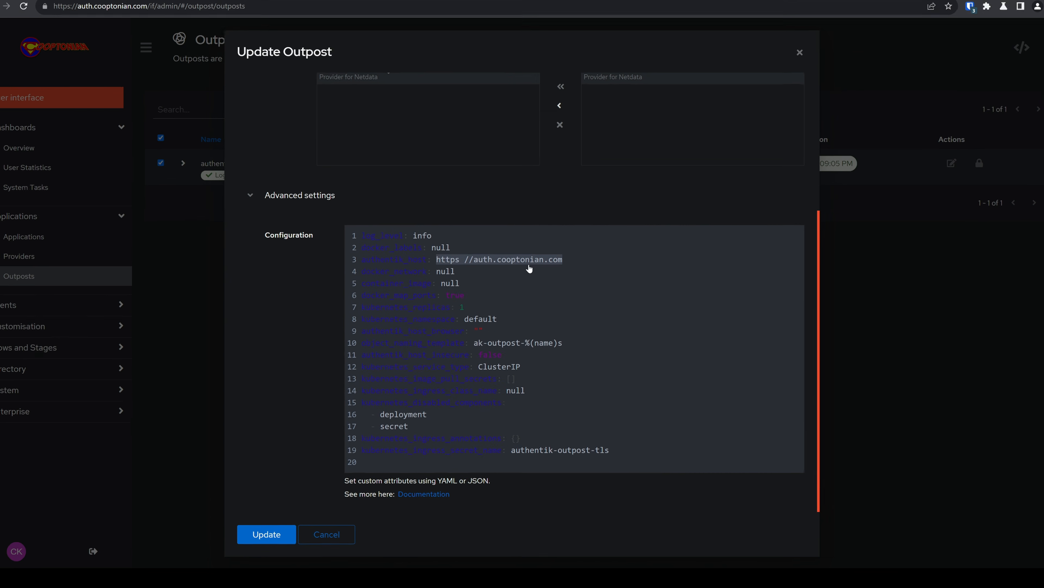
left_click(283, 535)
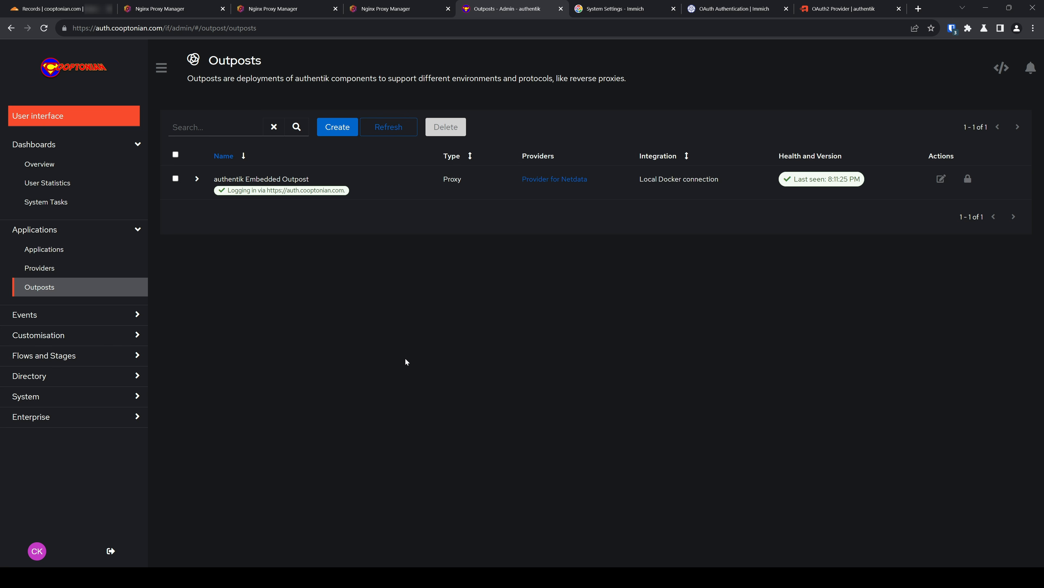
- Open Provider for Netdata and copy the entire Nginx (Proxy Manager) setup snippet
left_click(41, 270)
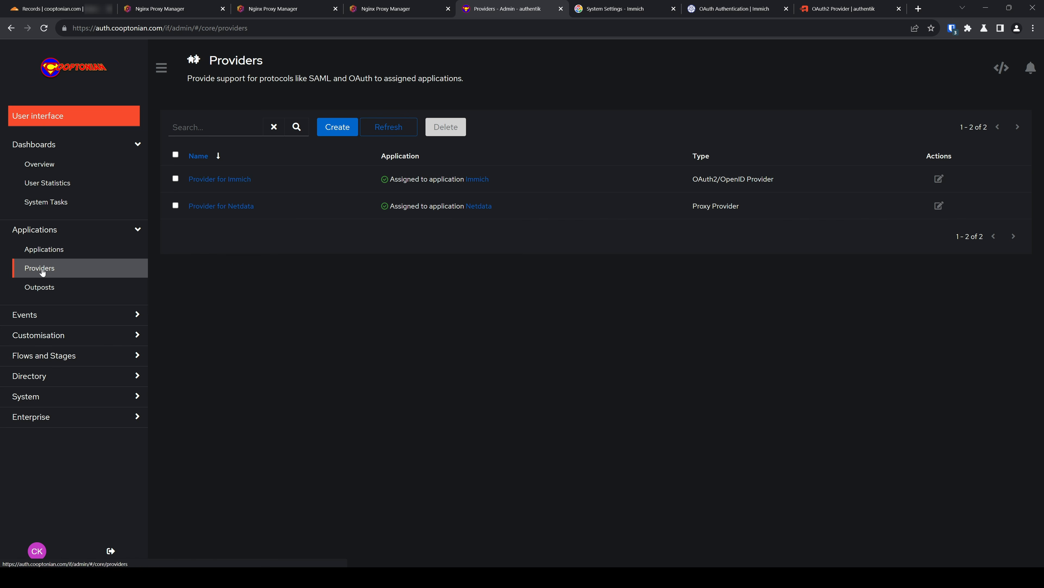
left_click(222, 206)
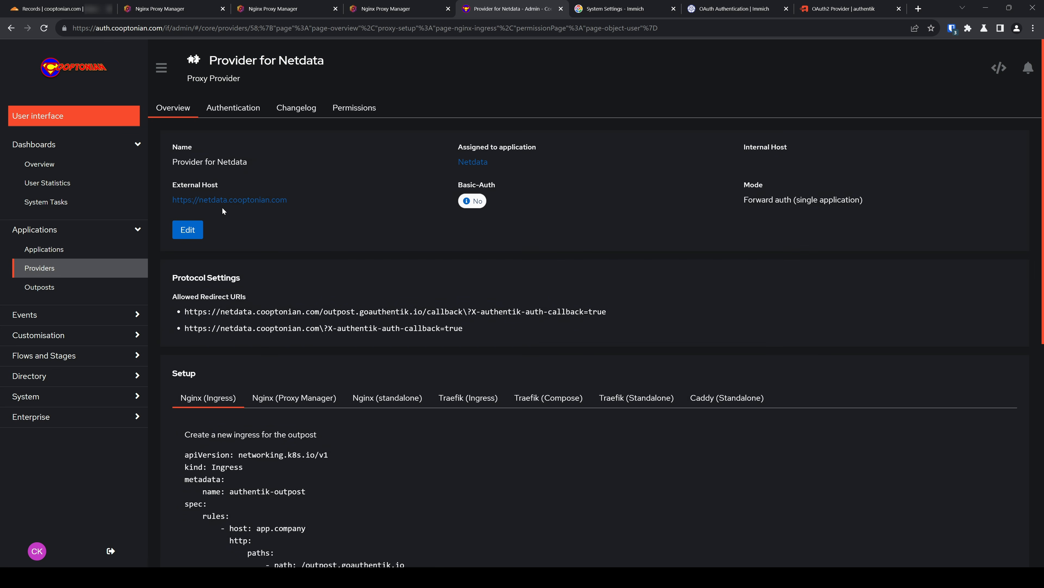
scroll(232, 265, "down", 7)
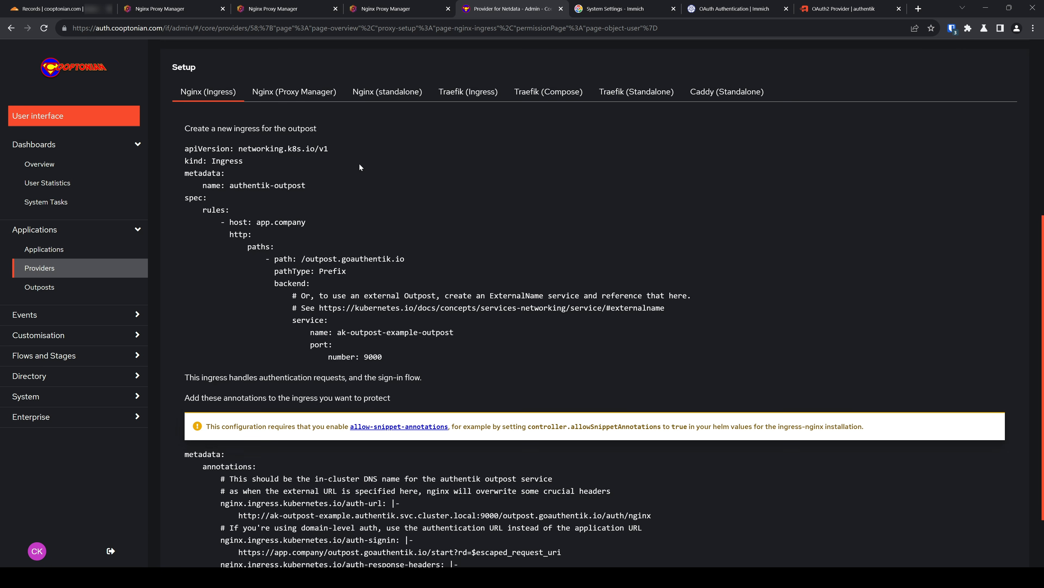
left_click(299, 94)
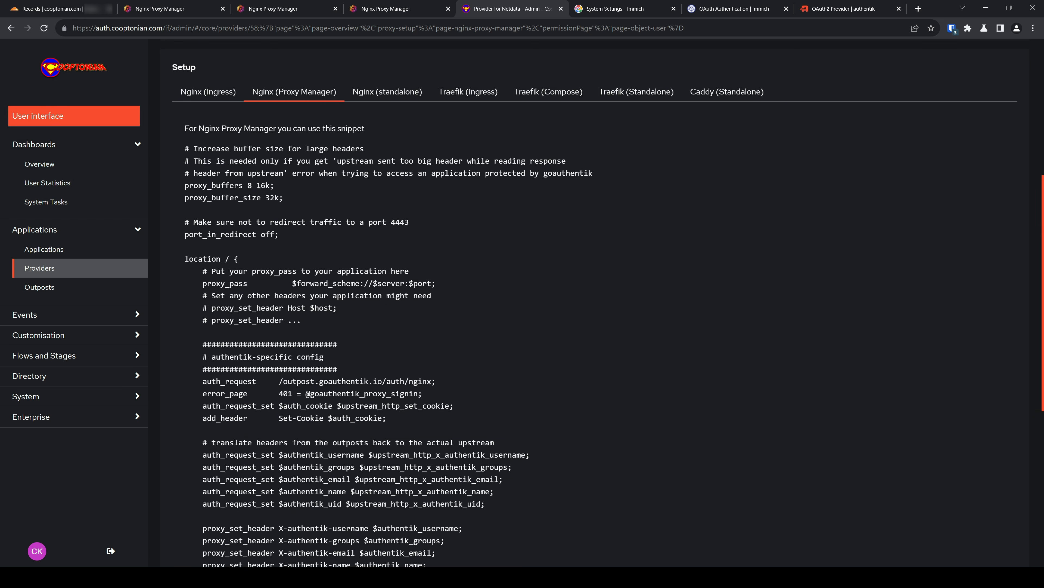
left_click_drag(184, 149, 368, 134)
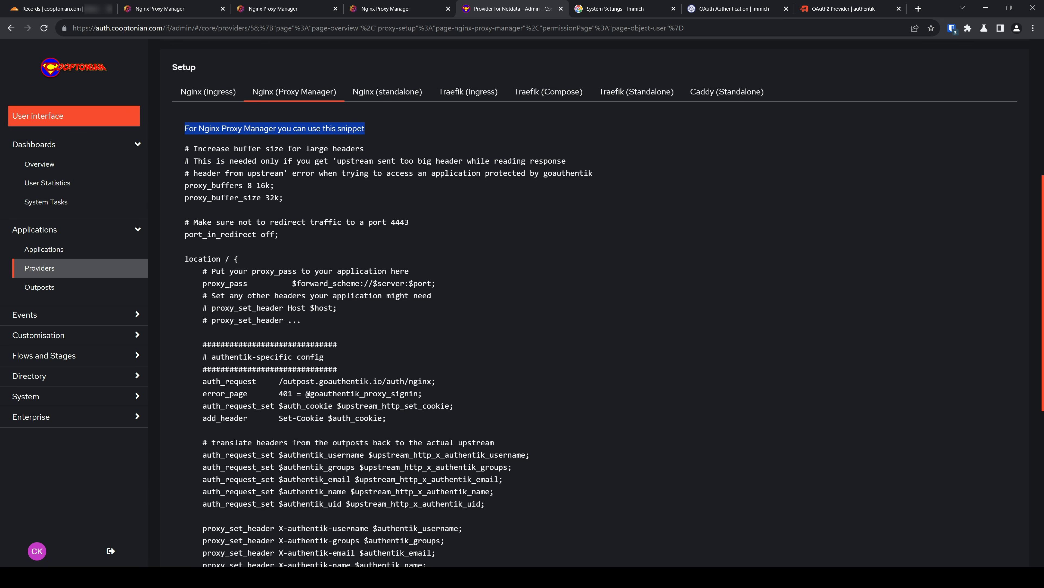
left_click(368, 135)
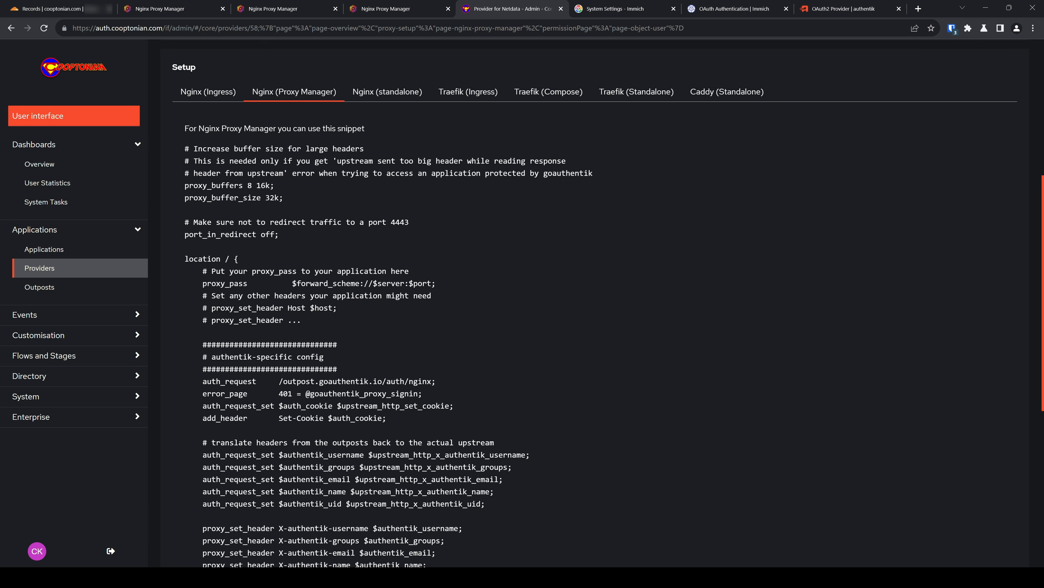
left_click_drag(185, 149, 368, 519)
scroll(423, 419, "down", 6)
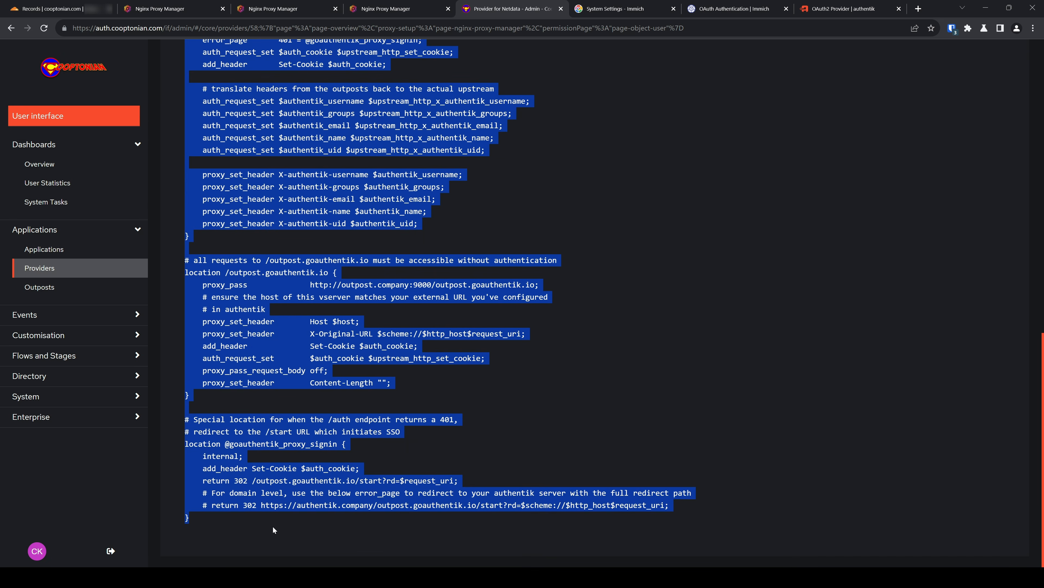
- Switch to Nginx Proxy Manager, edit the netdata.cooptonian.com proxy host, and paste the snippet as its custom Nginx configuration
left_click(298, 10)
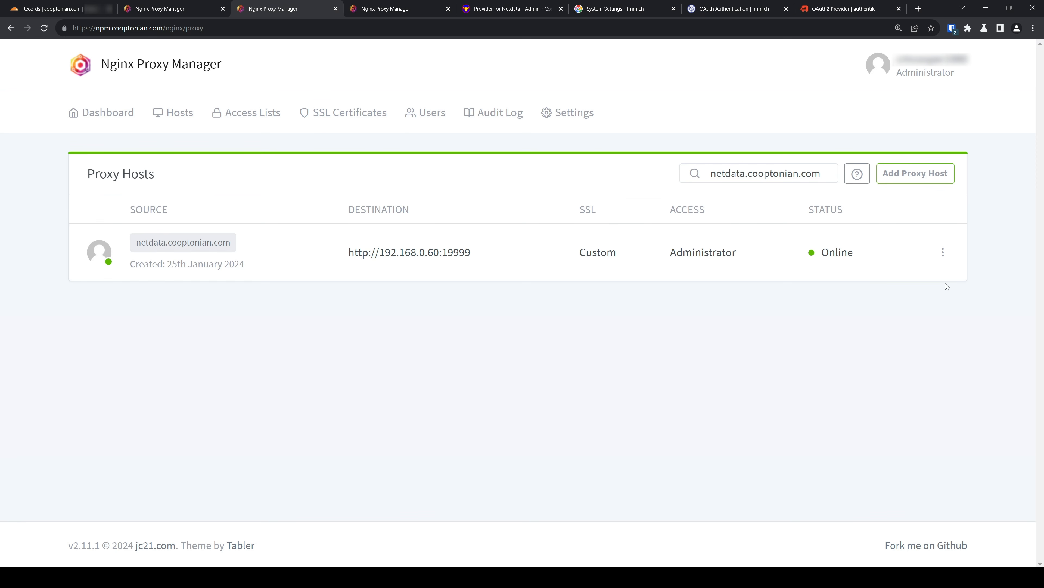
left_click(943, 251)
left_click(853, 308)
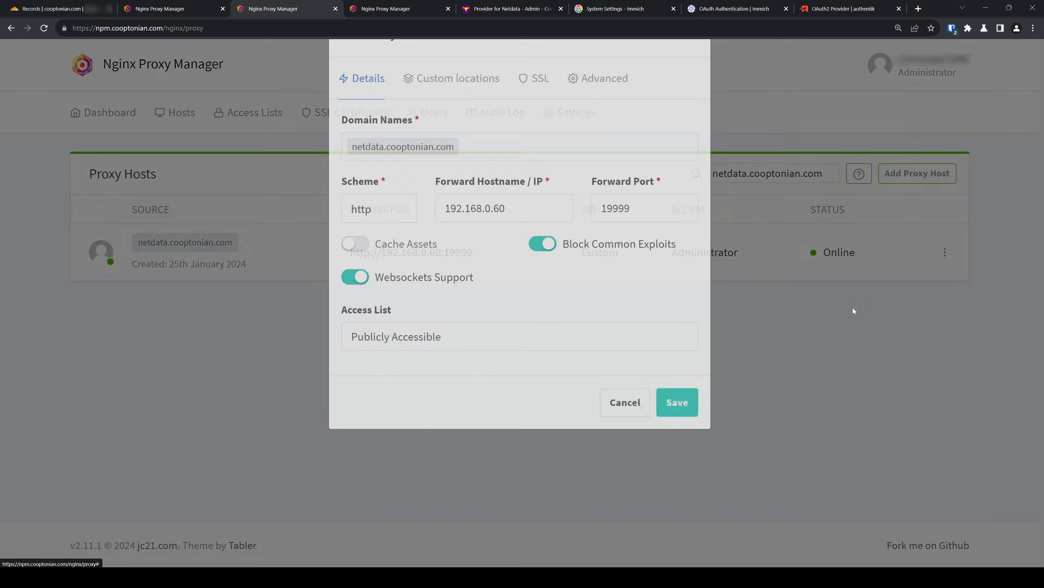
left_click(600, 127)
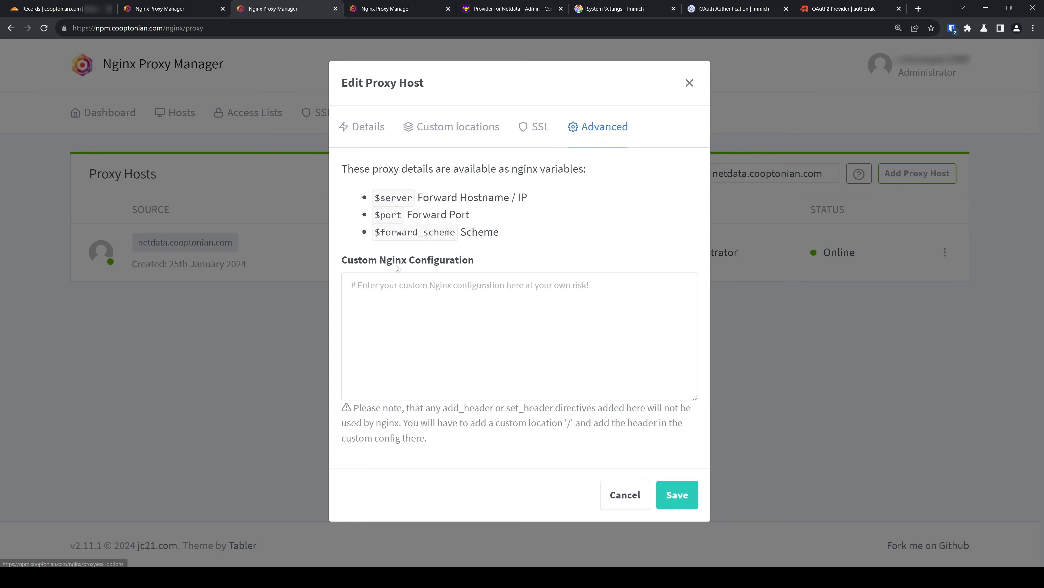
left_click(398, 296)
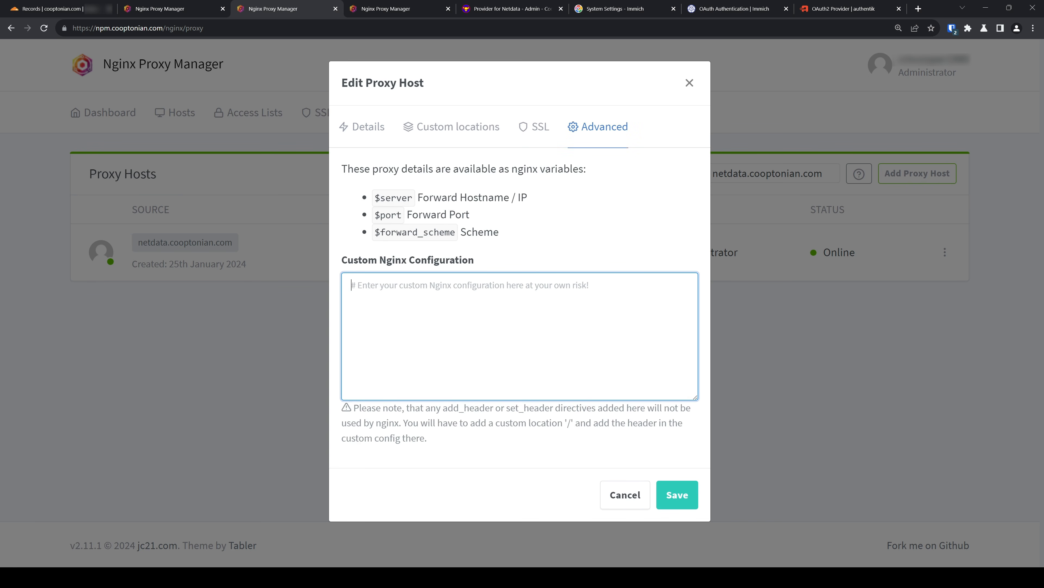
key("ctrl+v")
scroll(519, 336, "up", 5)
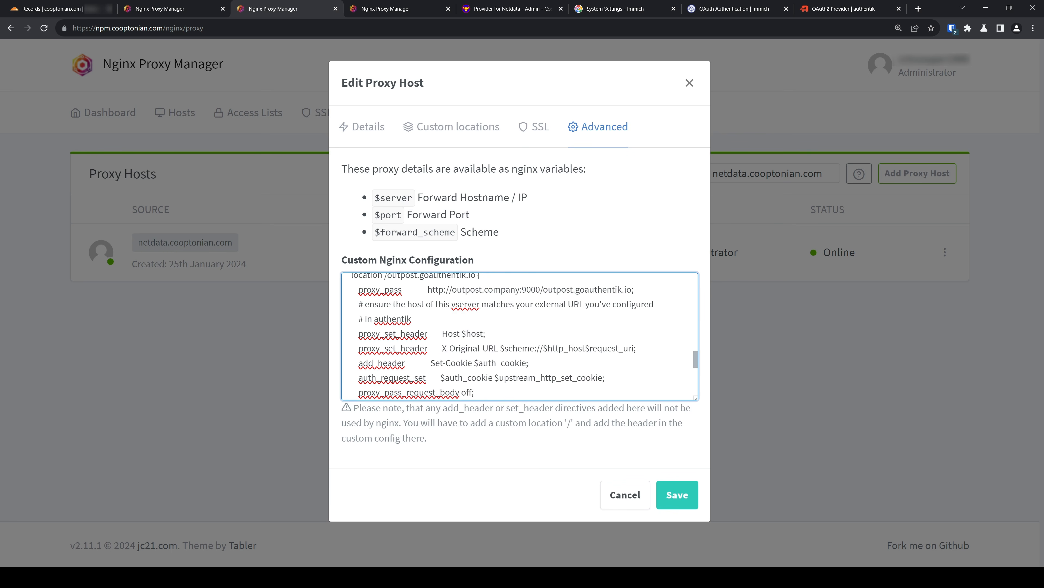
left_click_drag(359, 339, 634, 339)
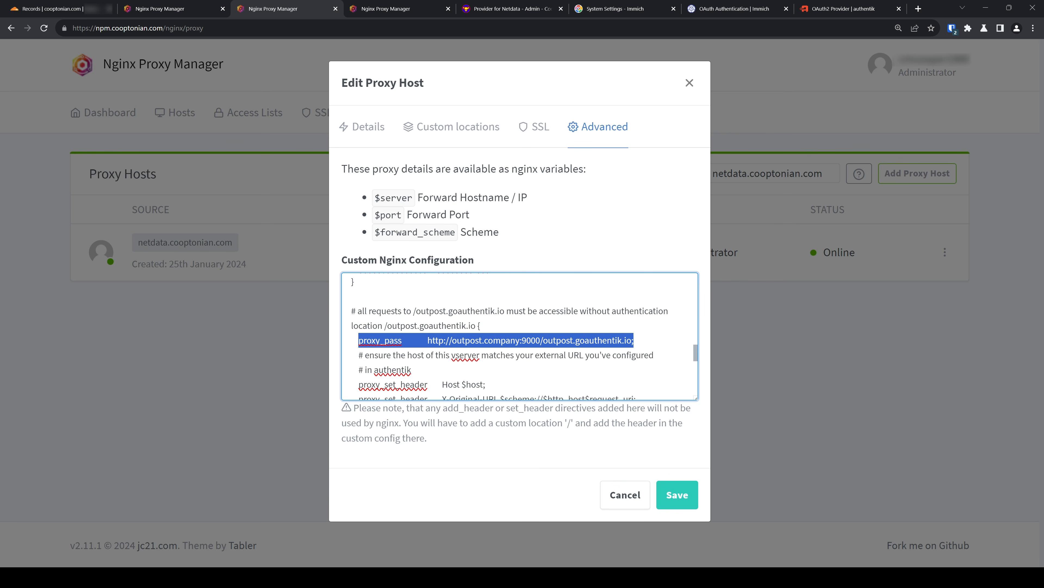
left_click(462, 340)
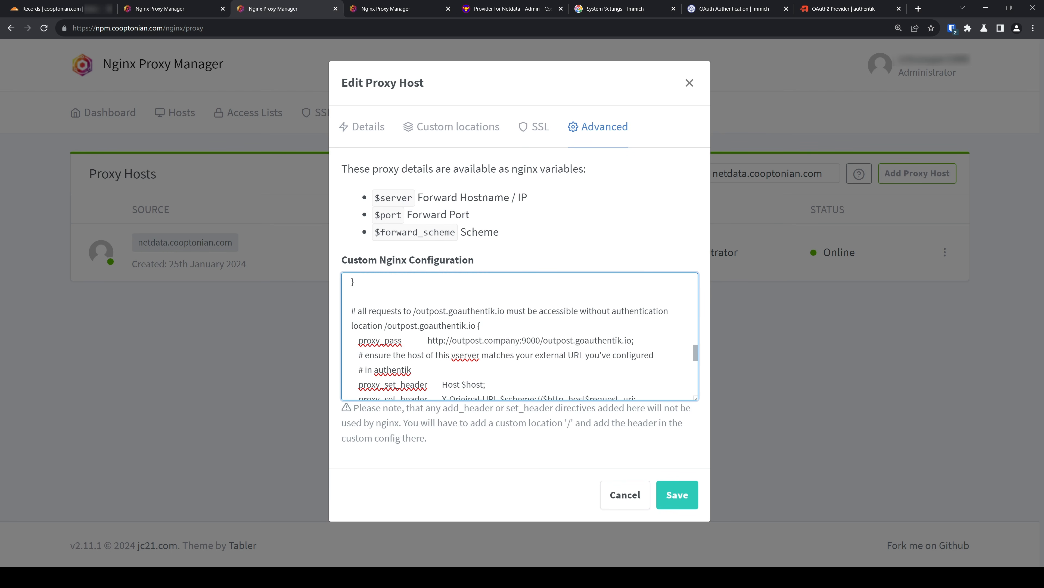
left_click_drag(452, 340, 537, 341)
type("192")
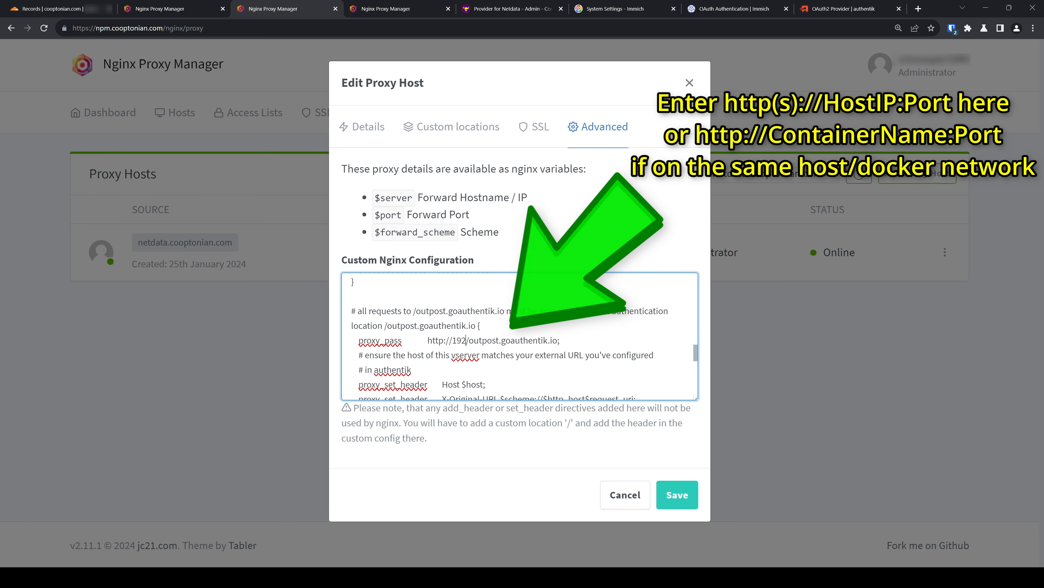
type(".168.0")
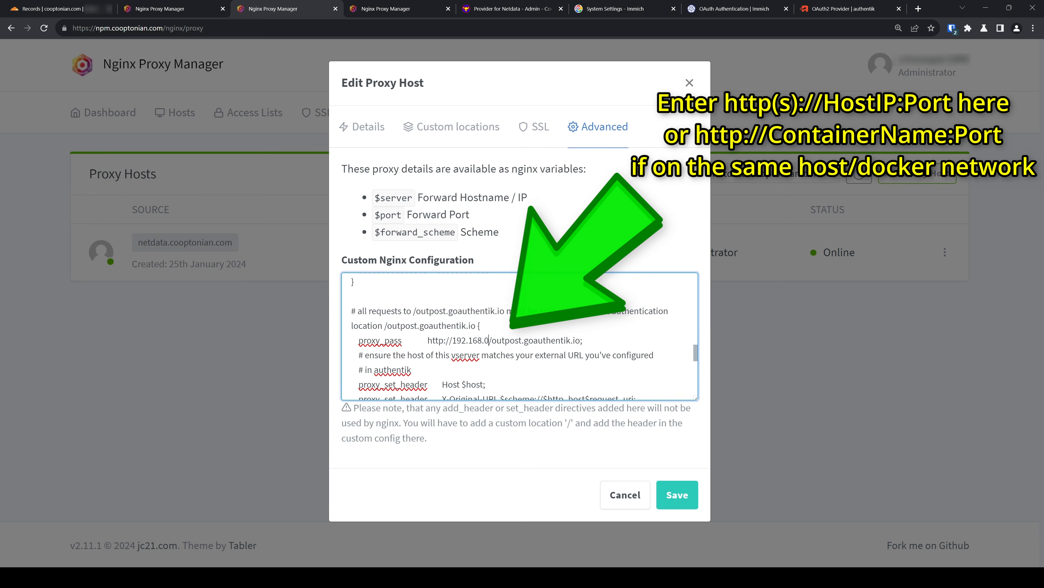
type(".20:")
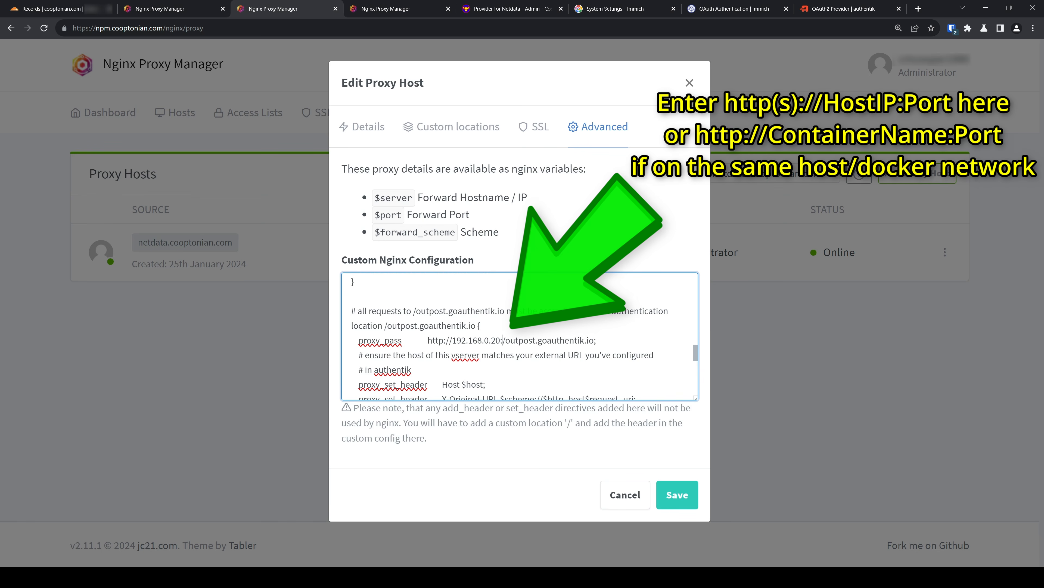
type("10")
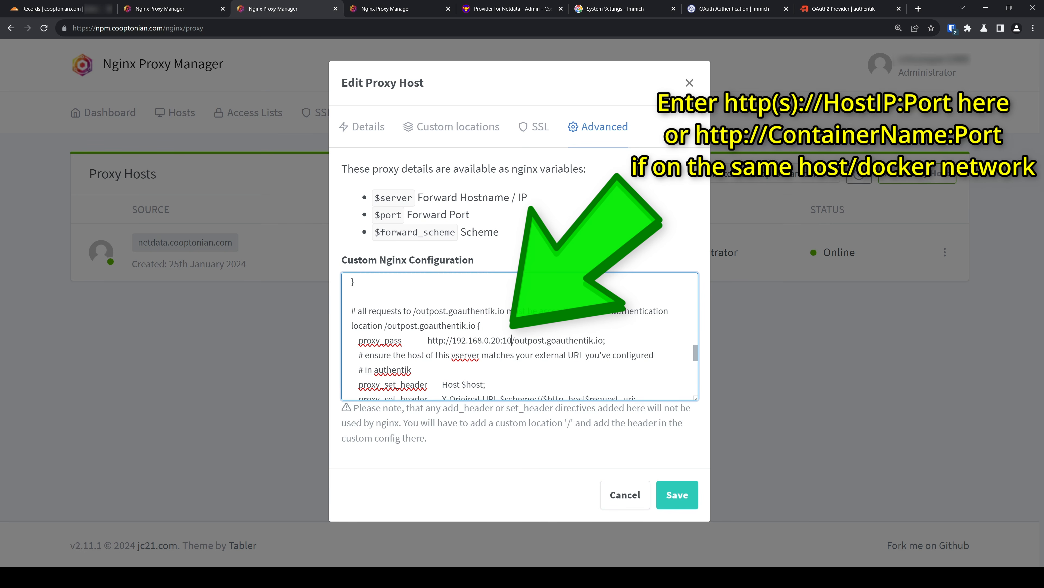
type("443/outpo")
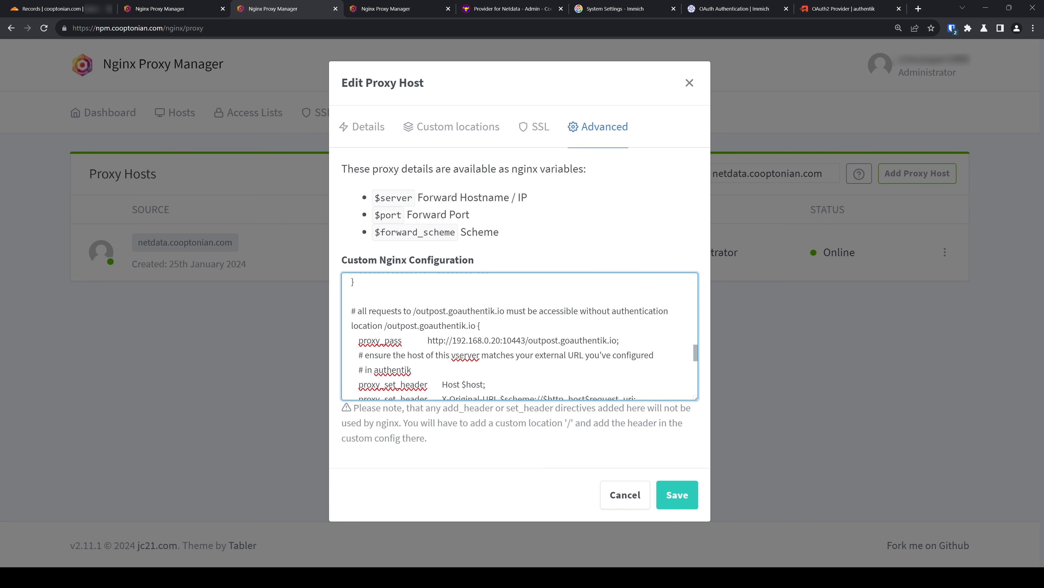
- Change the outpost location's proxy_pass scheme to https and save the netdata.cooptonian.com proxy host
type("s")
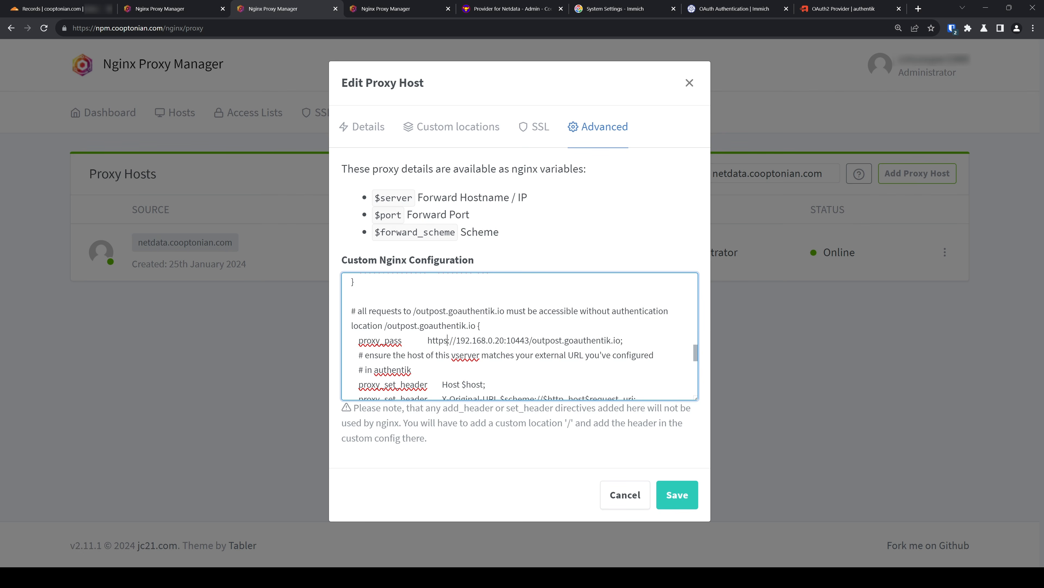
left_click(673, 499)
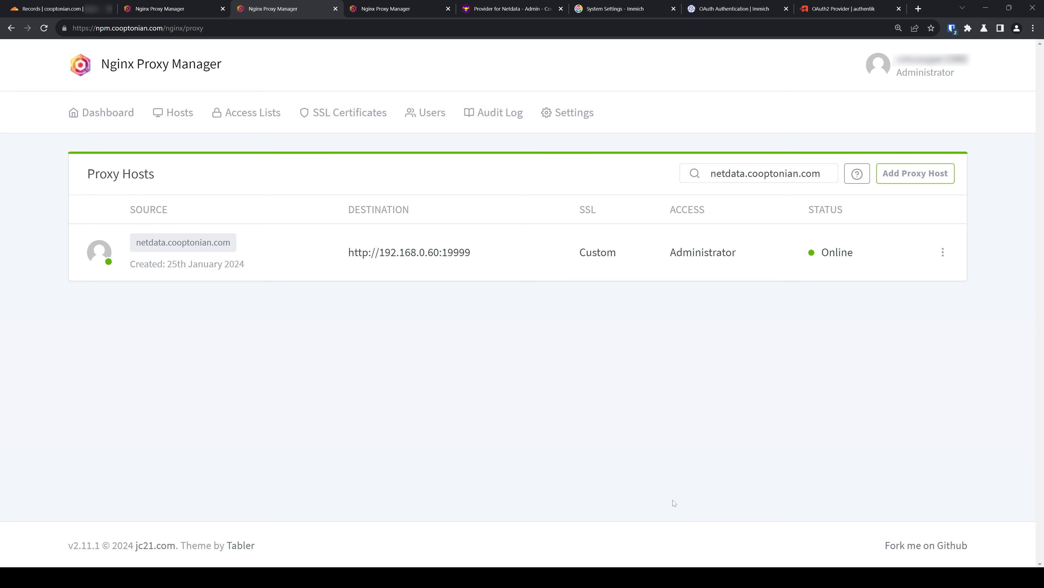
- Open netdata.cooptonian.com in a new incognito window and check which application the authentik login page names
key("ctrl+shift+n")
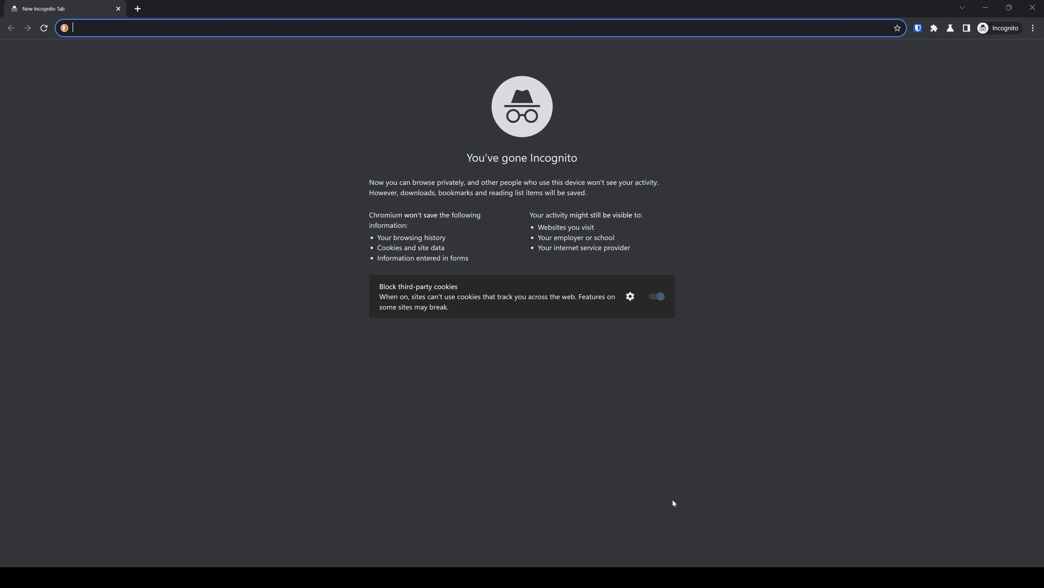
type("netdat")
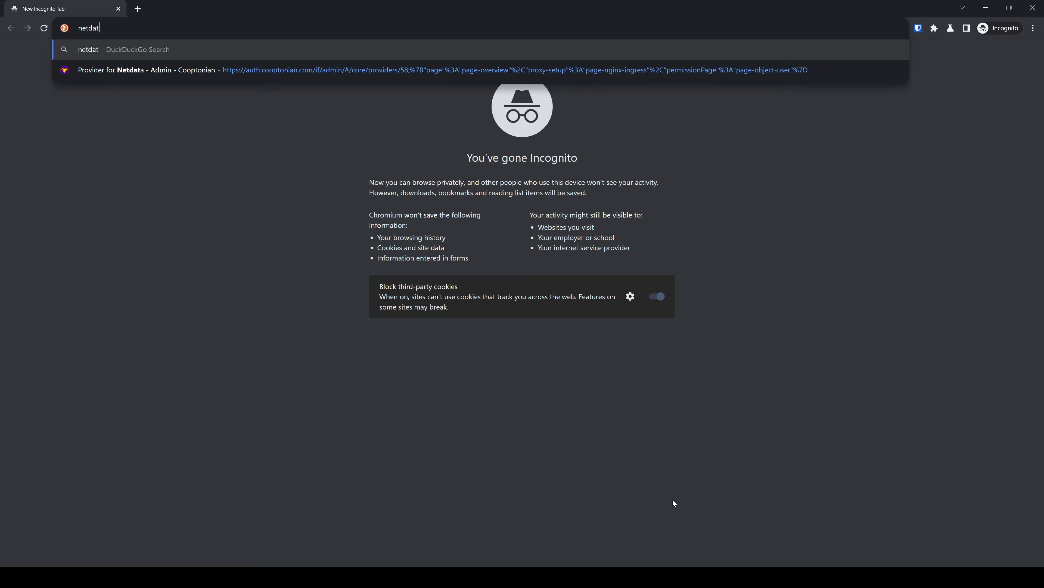
type("a.cooptonian.com")
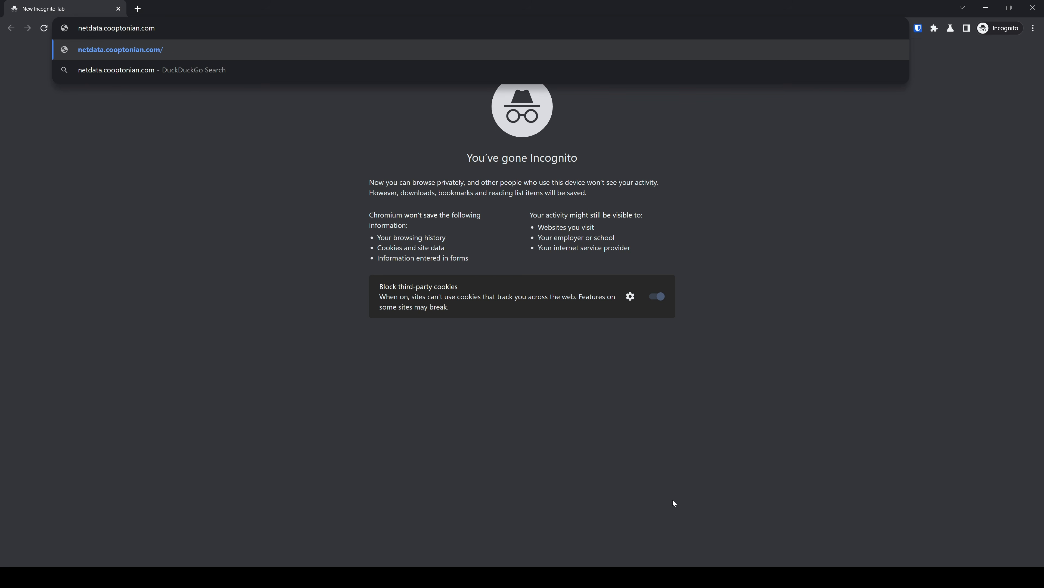
key("Return")
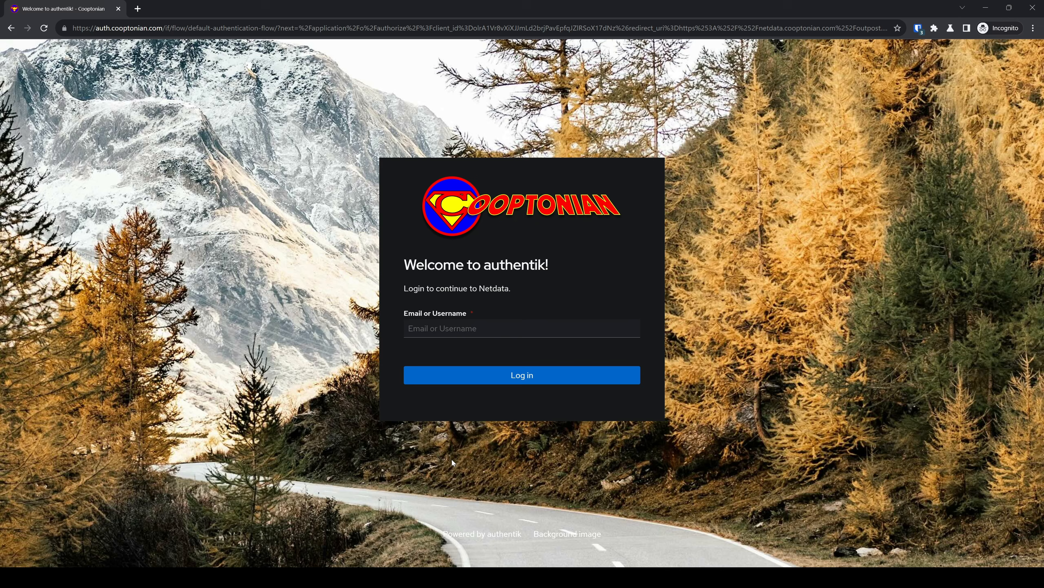
left_click_drag(479, 288, 509, 288)
- Sign in on the authentik login page for Netdata with the account username and password, and continue through the prompts
left_click(502, 329)
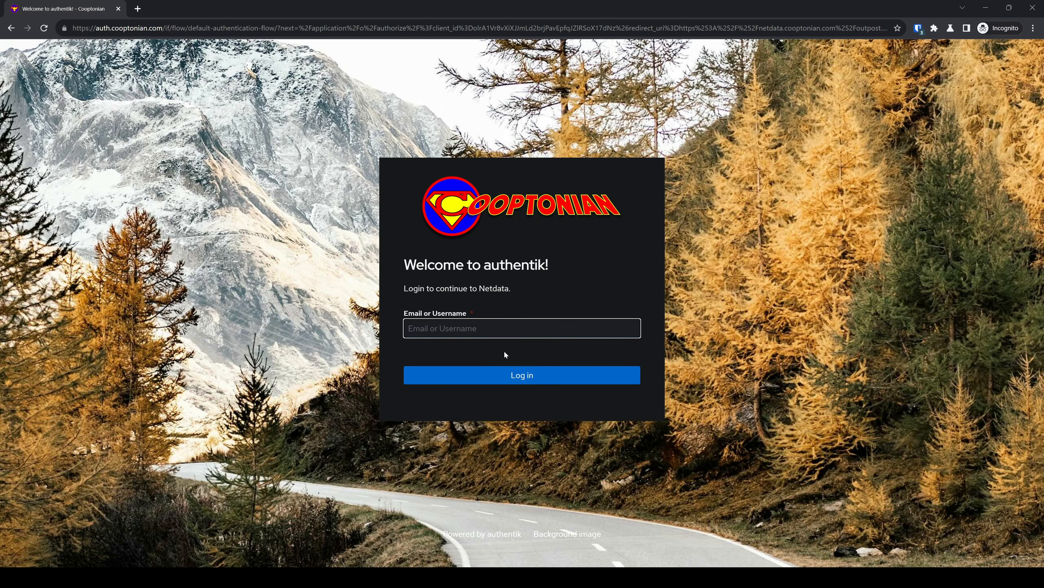
type("CKent")
left_click(522, 376)
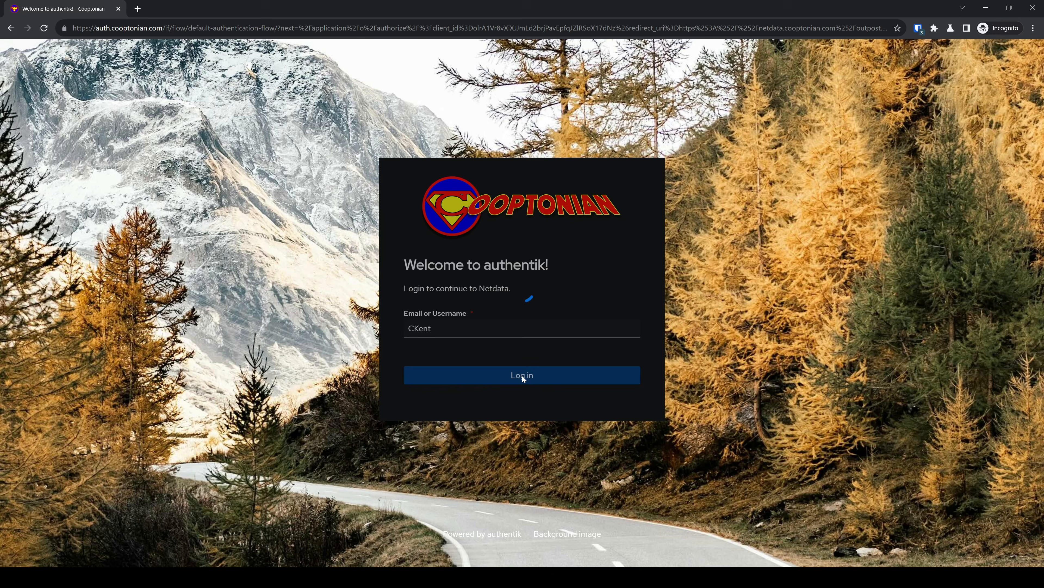
left_click(521, 386)
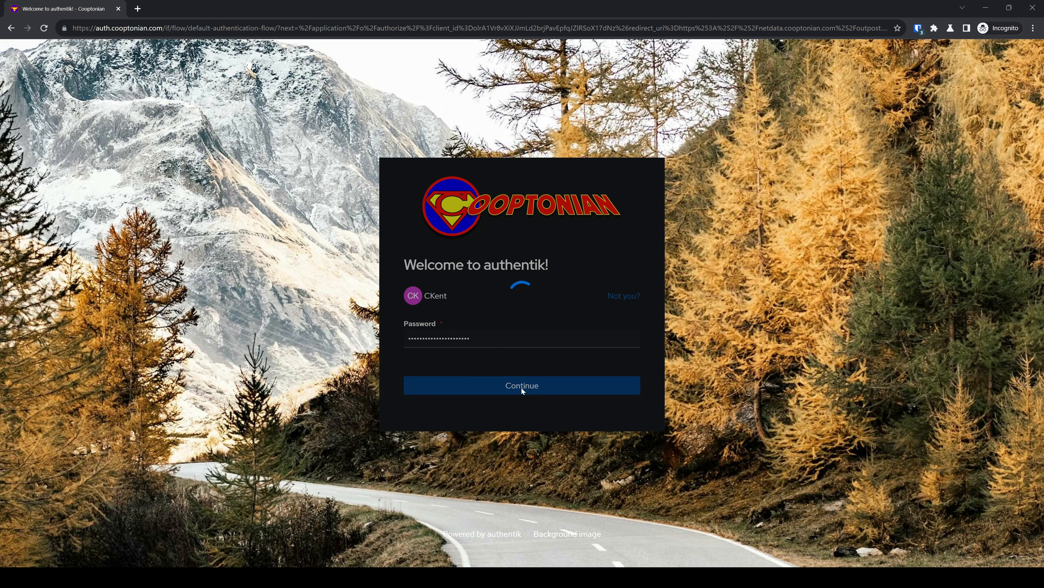
left_click(522, 421)
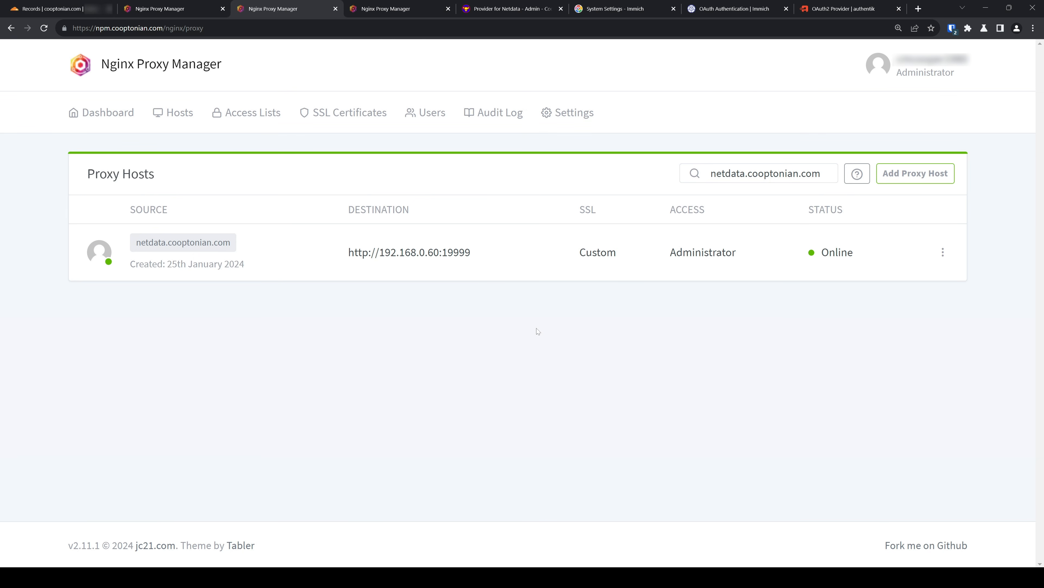
- Open the authentik site auth.cooptonian.com in a fresh incognito window
key("ctrl+shift+n")
type("auth.cooptonian.com/")
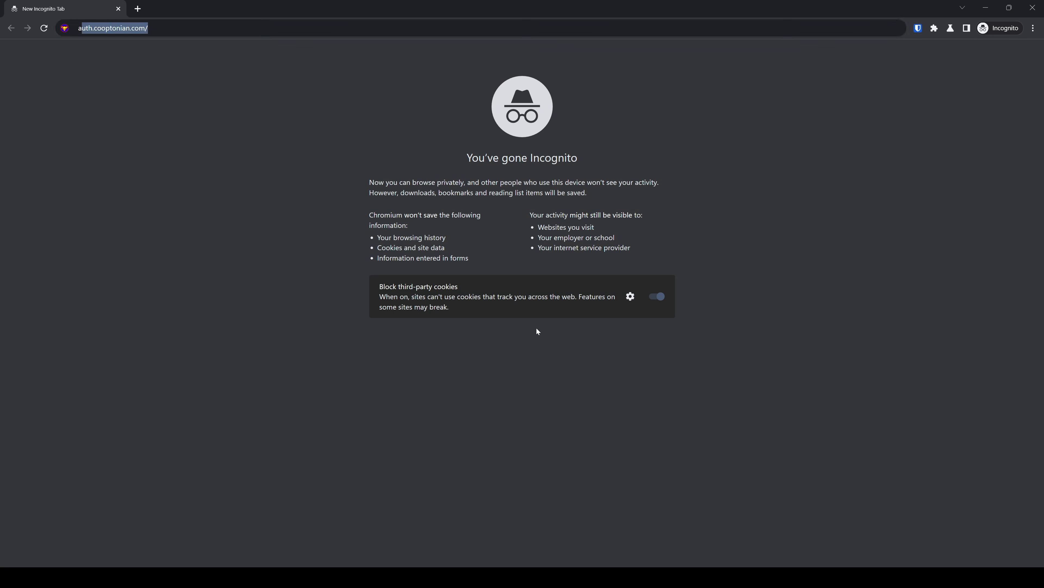
key("Return")
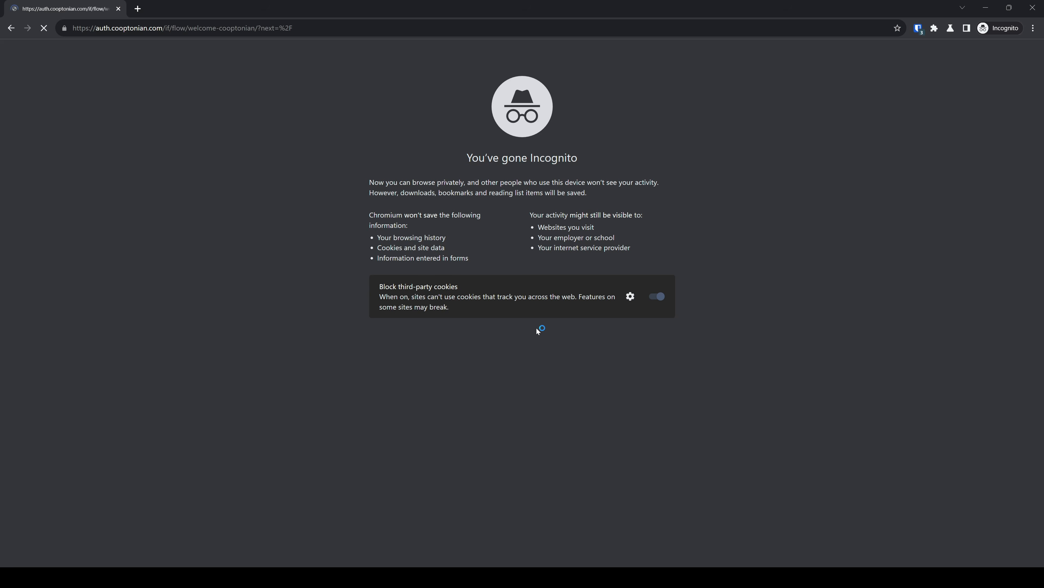
- Fill in the saved username and account password, log in to authentik, and launch the Netdata application from the library
key("ctrl+shift+l")
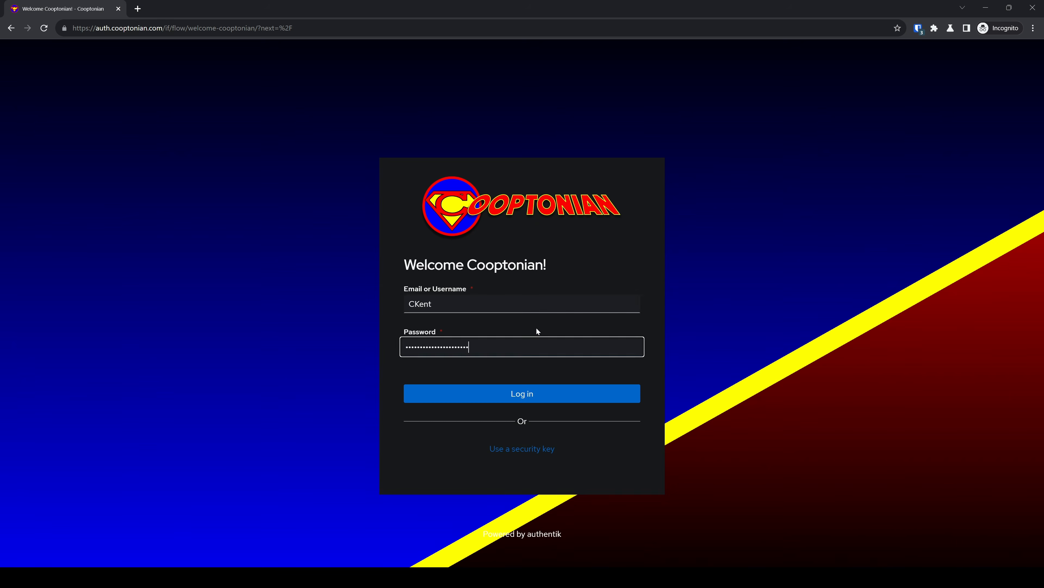
key("Return")
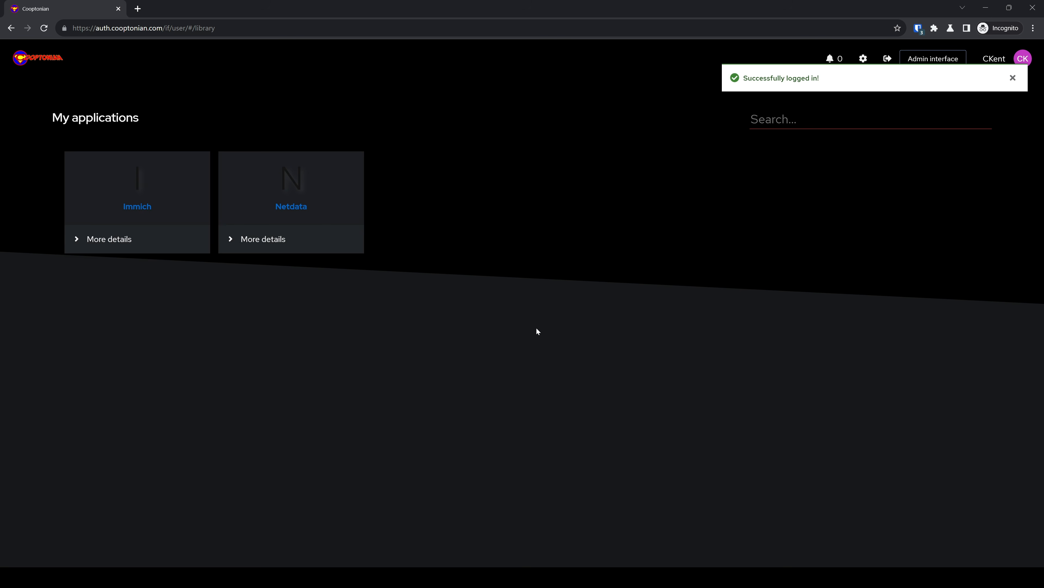
left_click(299, 211)
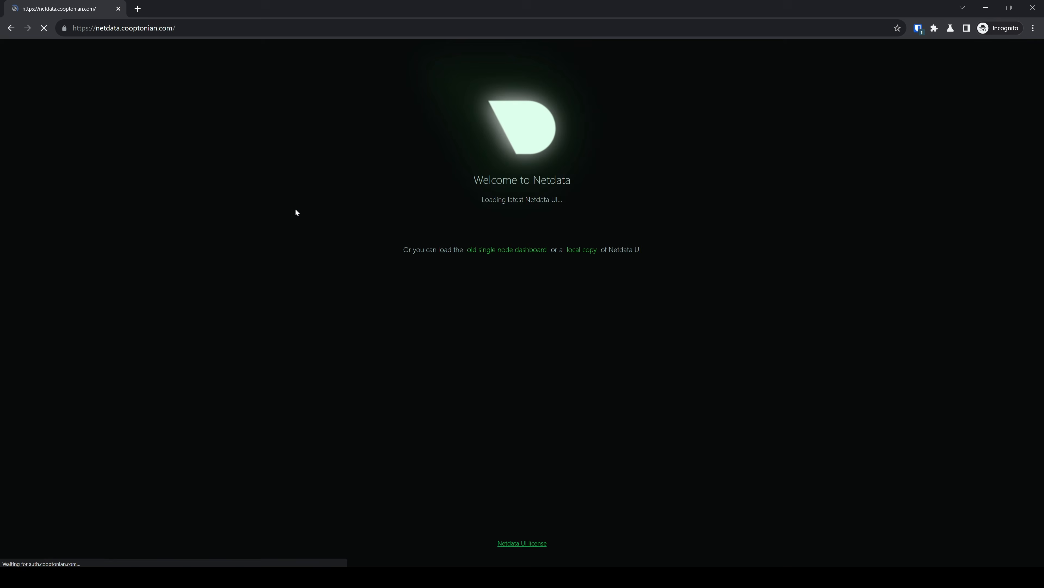